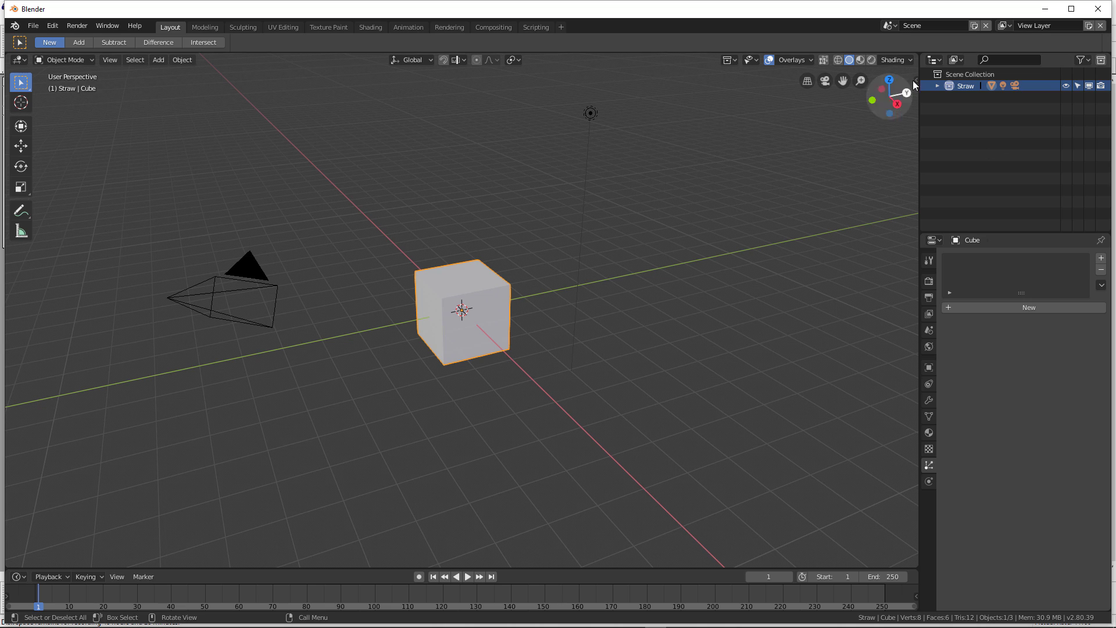
Step: Move the camera and light out of the Straw collection into the scene collection
{"action": "left_click", "coordinate": [937, 86]}
{"action": "left_click_drag", "start_coordinate": [976, 101], "coordinate": [974, 152]}
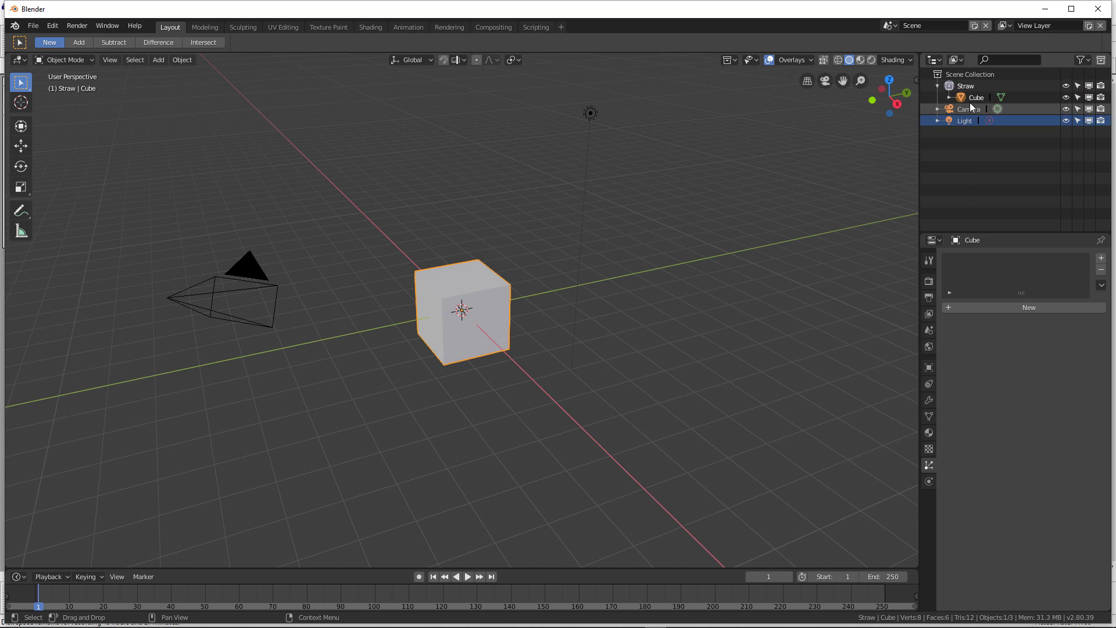
Step: Delete all of the cube's geometry in Edit Mode and add a cylinder with 32 vertices and a 1 m radius in its place
{"action": "left_click", "coordinate": [970, 100]}
{"action": "key", "text": "Tab"}
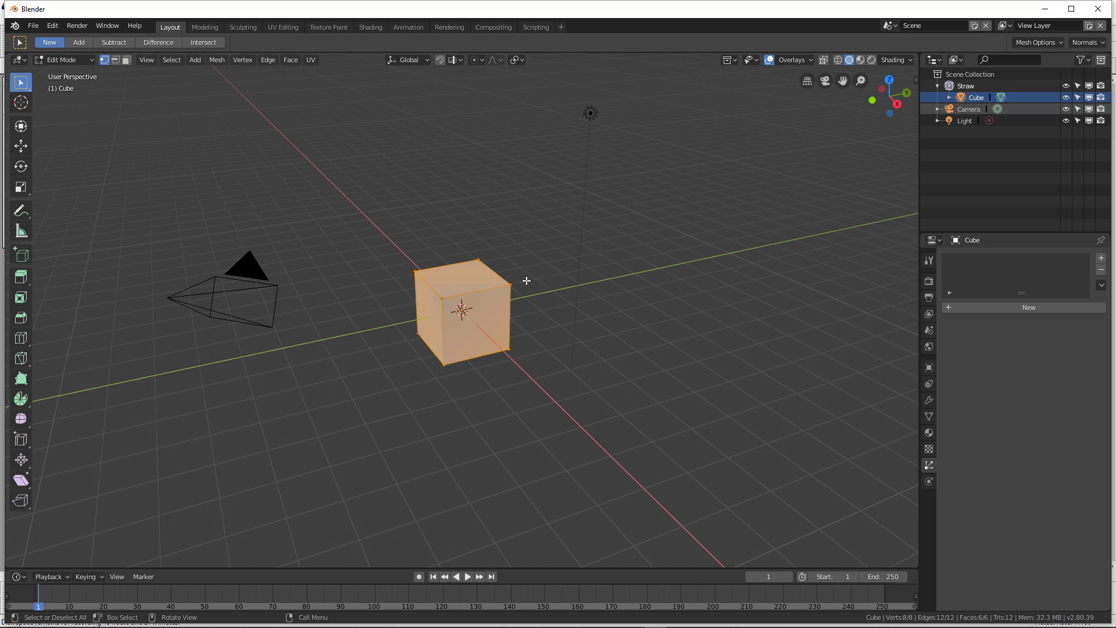
{"action": "key", "text": "x"}
{"action": "left_click", "coordinate": [527, 281]}
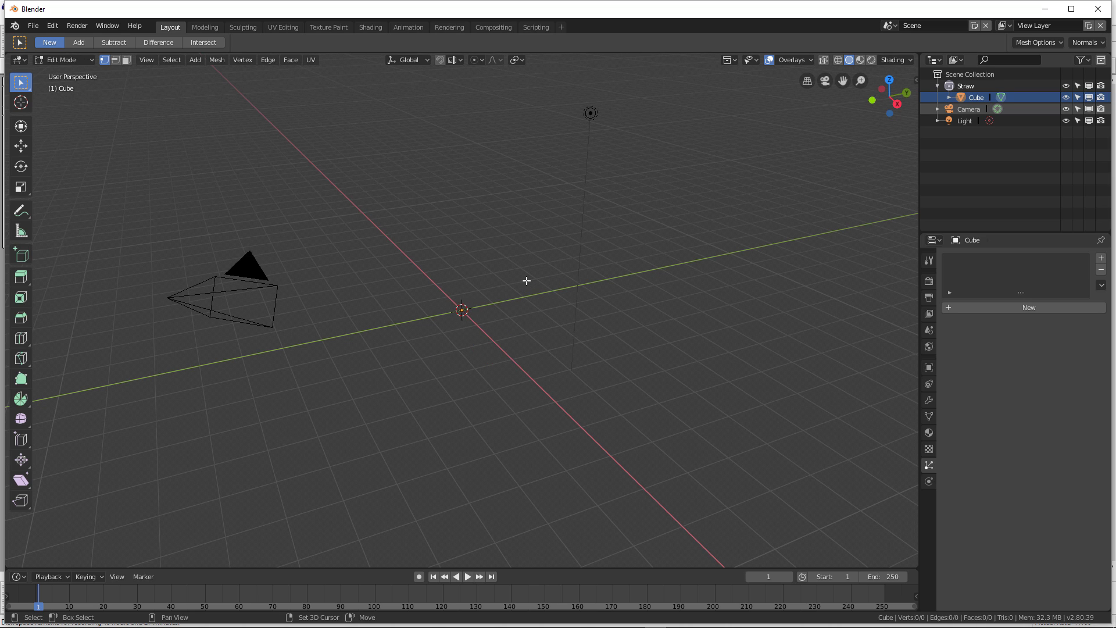
{"action": "key", "text": "shift+a"}
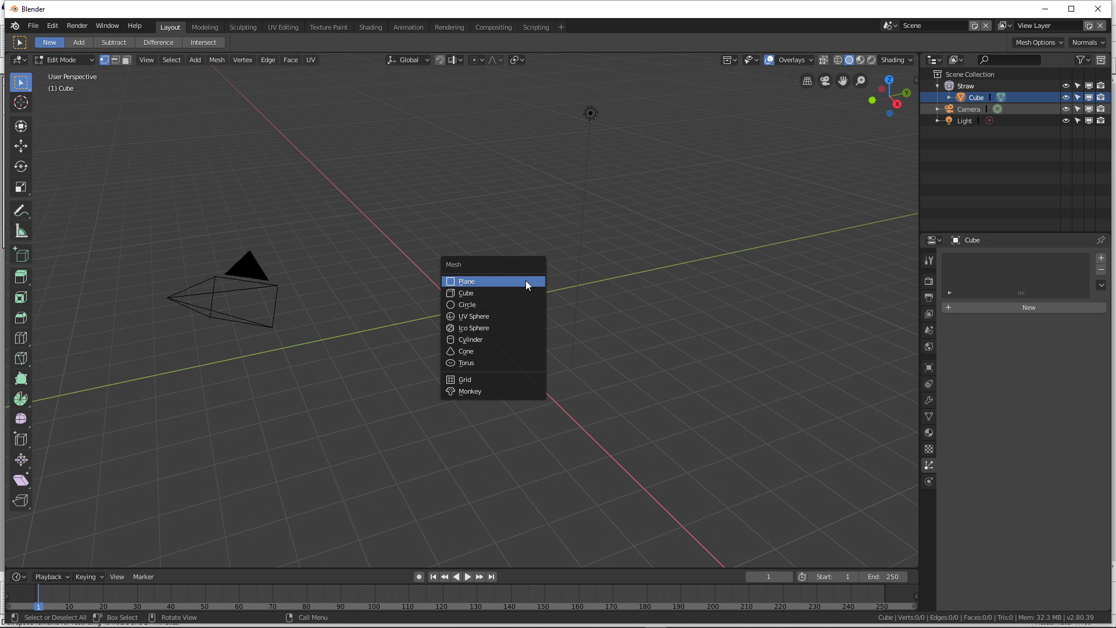
{"action": "left_click", "coordinate": [475, 340]}
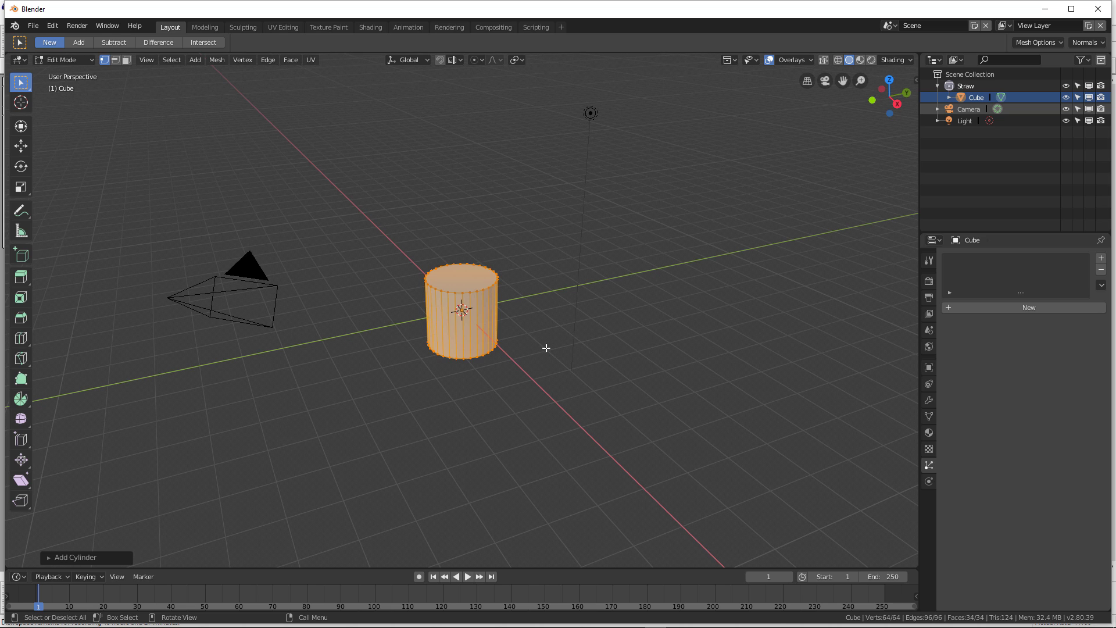
{"action": "left_click", "coordinate": [45, 557]}
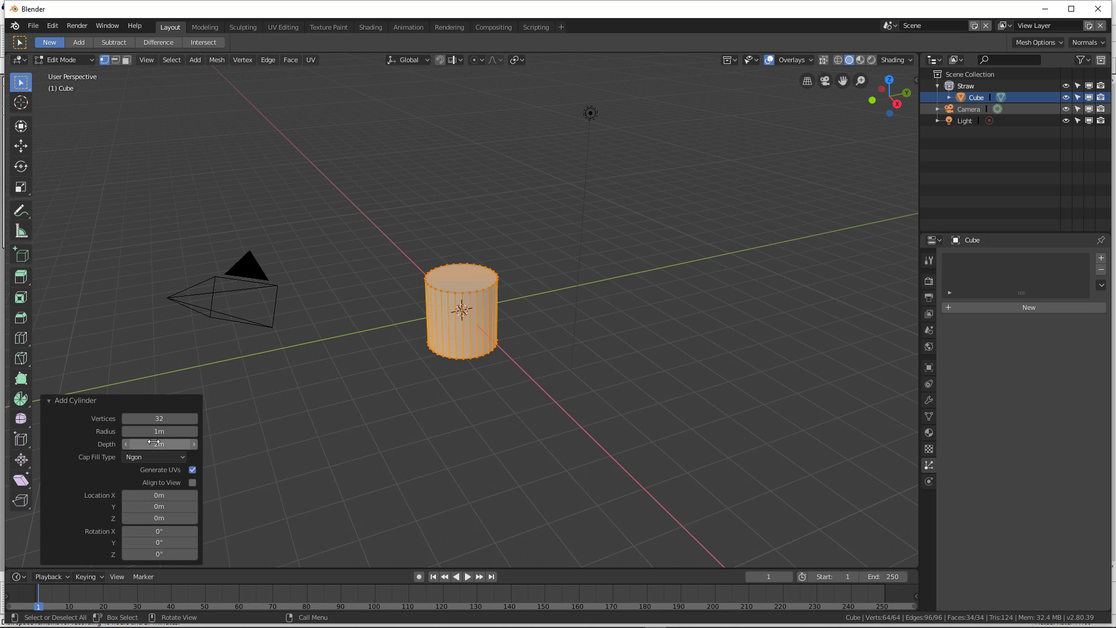
{"action": "left_click", "coordinate": [679, 435]}
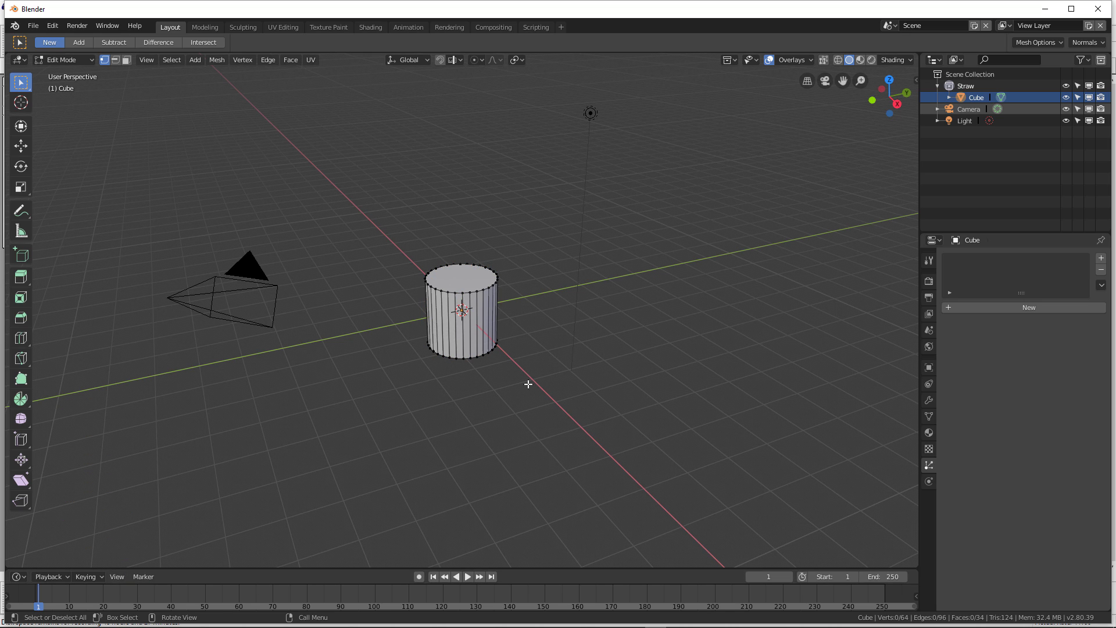
Step: Scale the whole cylinder mesh down uniformly to about 0.095, and again to about 0.773 in front view
{"action": "key", "text": "a"}
{"action": "key", "text": "s"}
{"action": "left_click", "coordinate": [479, 332]}
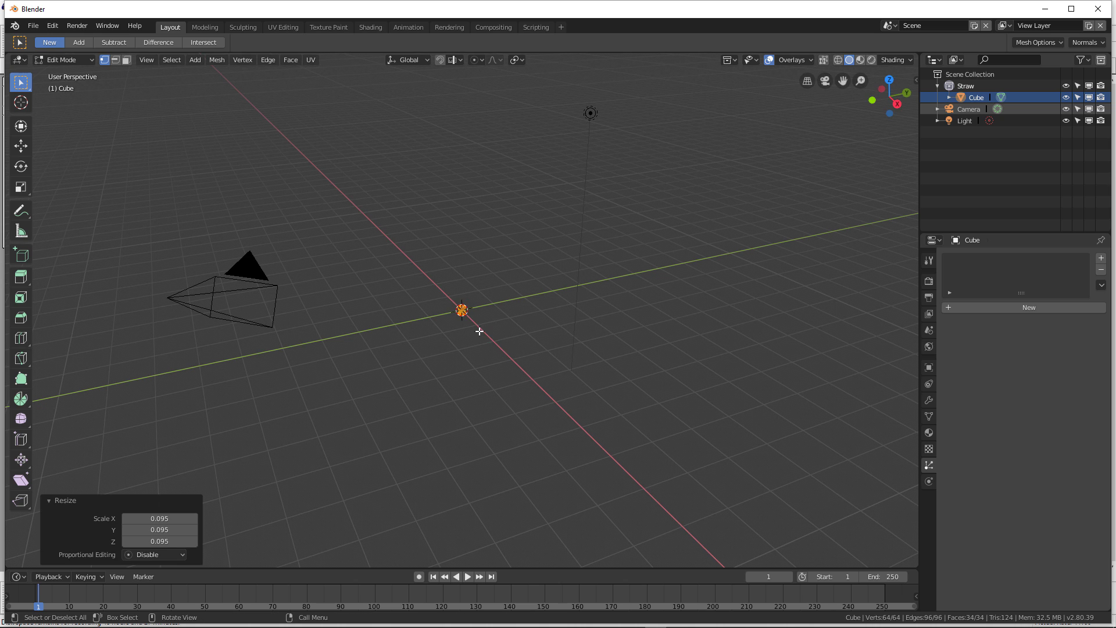
{"action": "key", "text": "KP_1"}
{"action": "scroll", "coordinate": [479, 329], "scroll_direction": "up", "scroll_amount": 6}
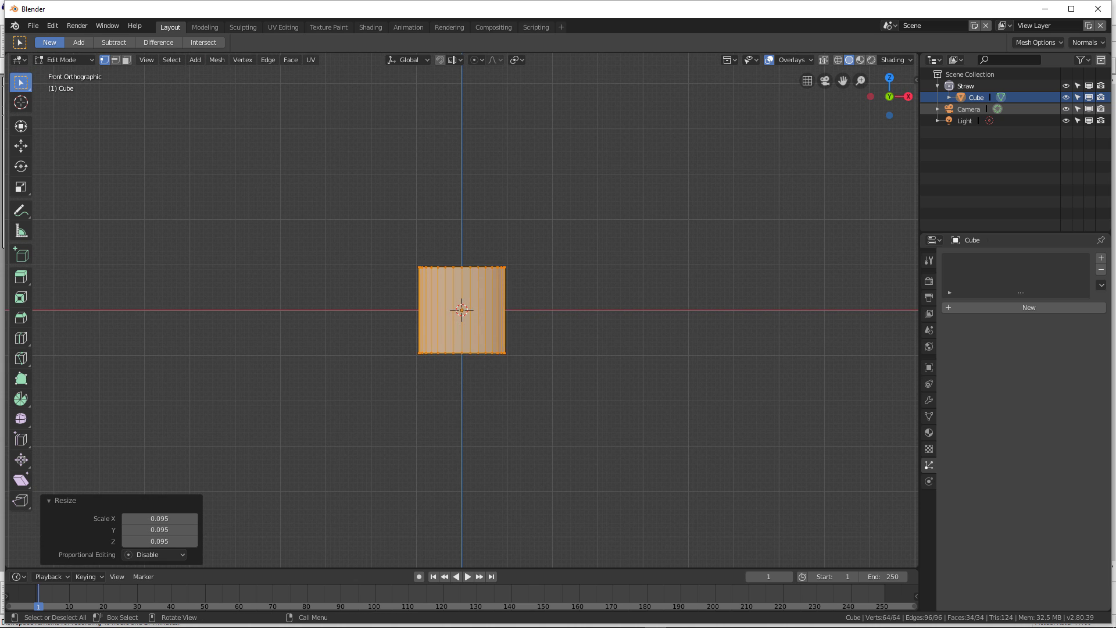
{"action": "key", "text": "s"}
{"action": "left_click", "coordinate": [631, 399]}
Step: Stretch the cylinder along the Z axis by about 10.5 and again by about 13.6 to form a long, thin straw
{"action": "scroll", "coordinate": [630, 399], "scroll_direction": "down", "scroll_amount": 6}
{"action": "key", "text": "s"}
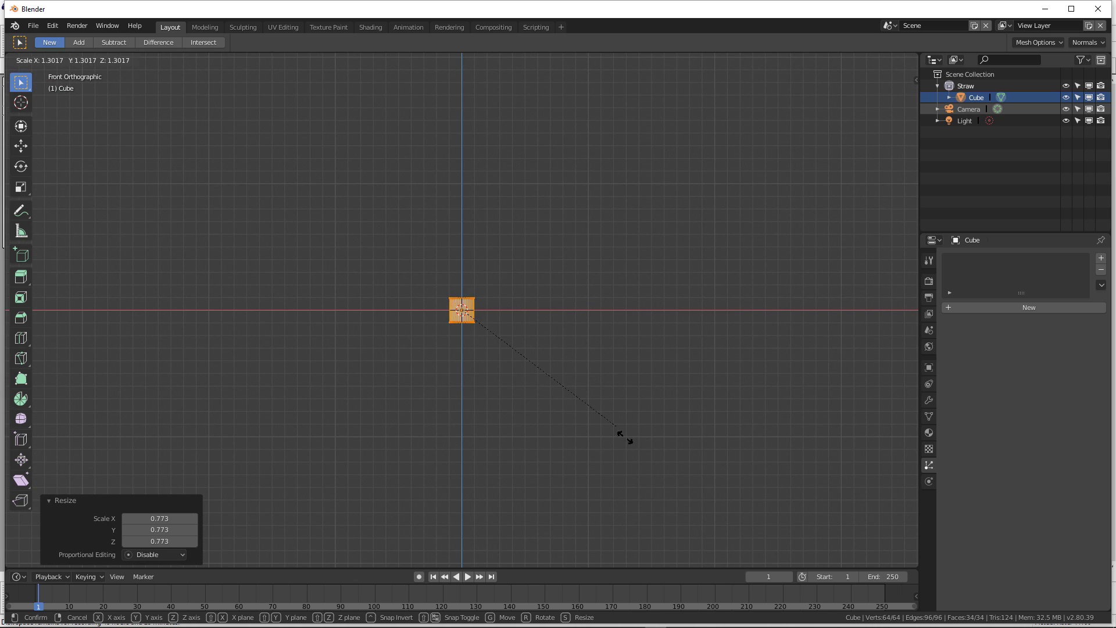
{"action": "key", "text": "z"}
{"action": "left_click", "coordinate": [765, 428]}
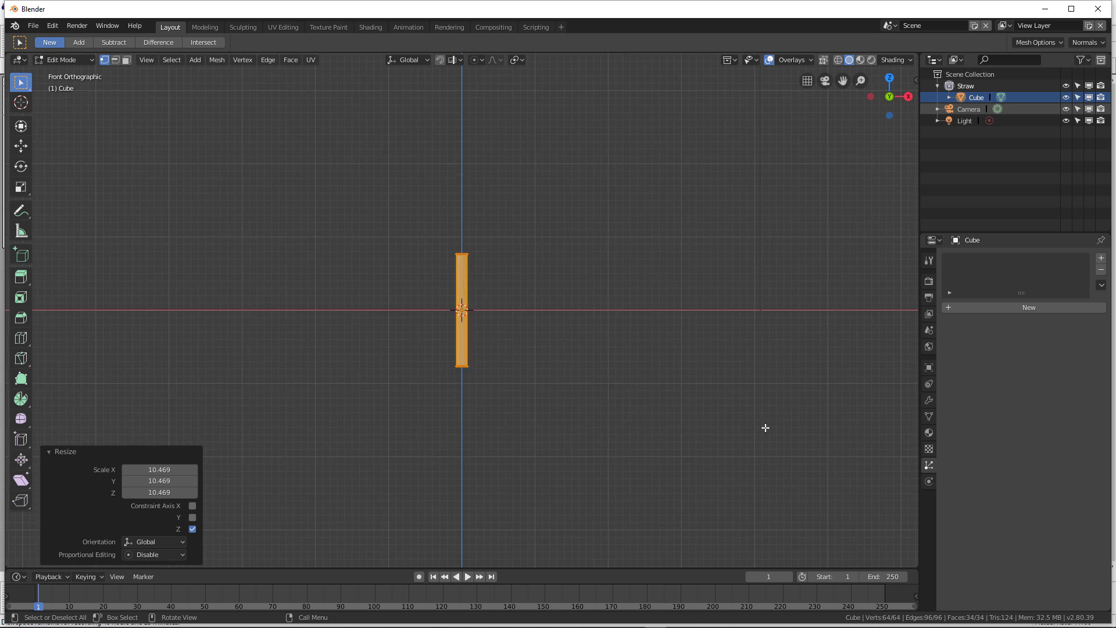
{"action": "scroll", "coordinate": [765, 427], "scroll_direction": "down", "scroll_amount": 8}
{"action": "key", "text": "s"}
{"action": "key", "text": "z"}
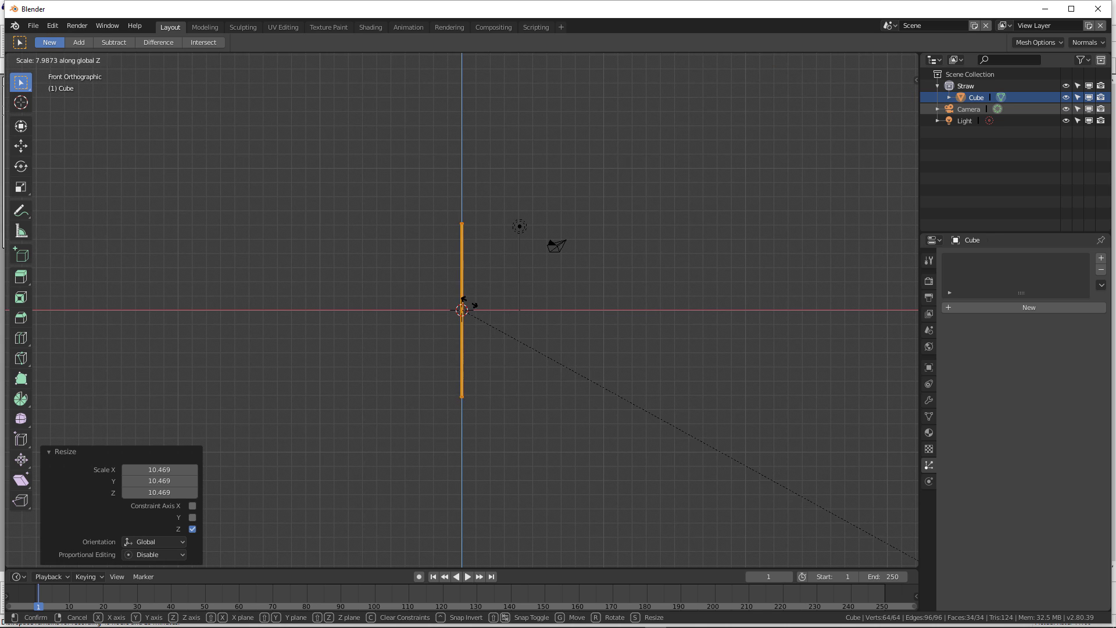
{"action": "left_click", "coordinate": [182, 177]}
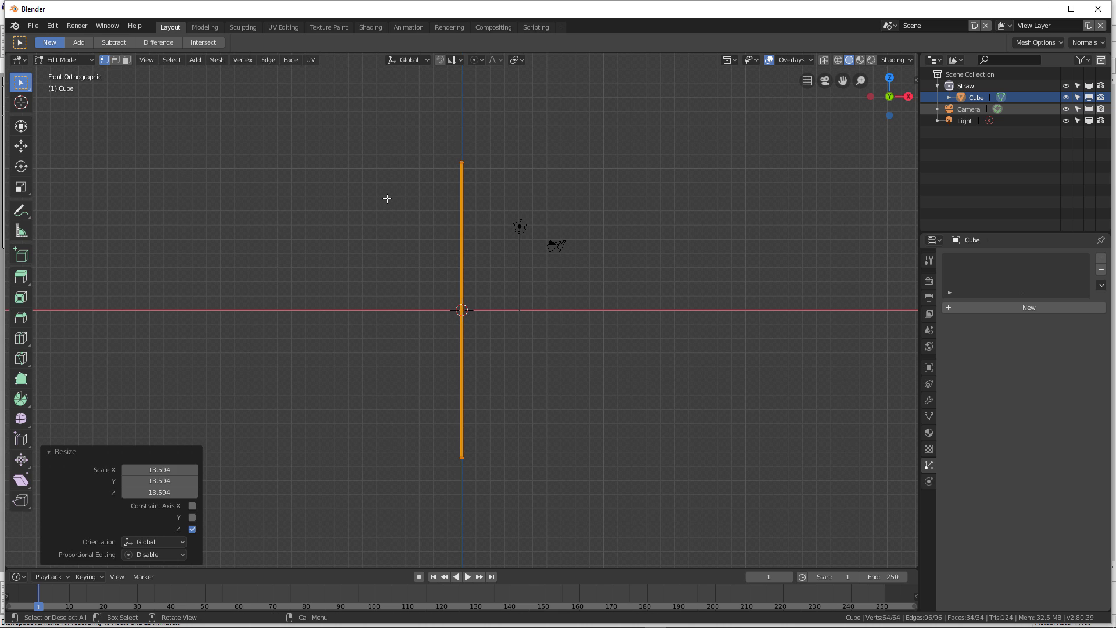
Step: Return to Object Mode and apply smooth shading to the straw
{"action": "key", "text": "Tab"}
{"action": "scroll", "coordinate": [469, 163], "scroll_direction": "up", "scroll_amount": 4}
{"action": "scroll", "coordinate": [470, 274], "scroll_direction": "up", "scroll_amount": 5, "text": "shift"}
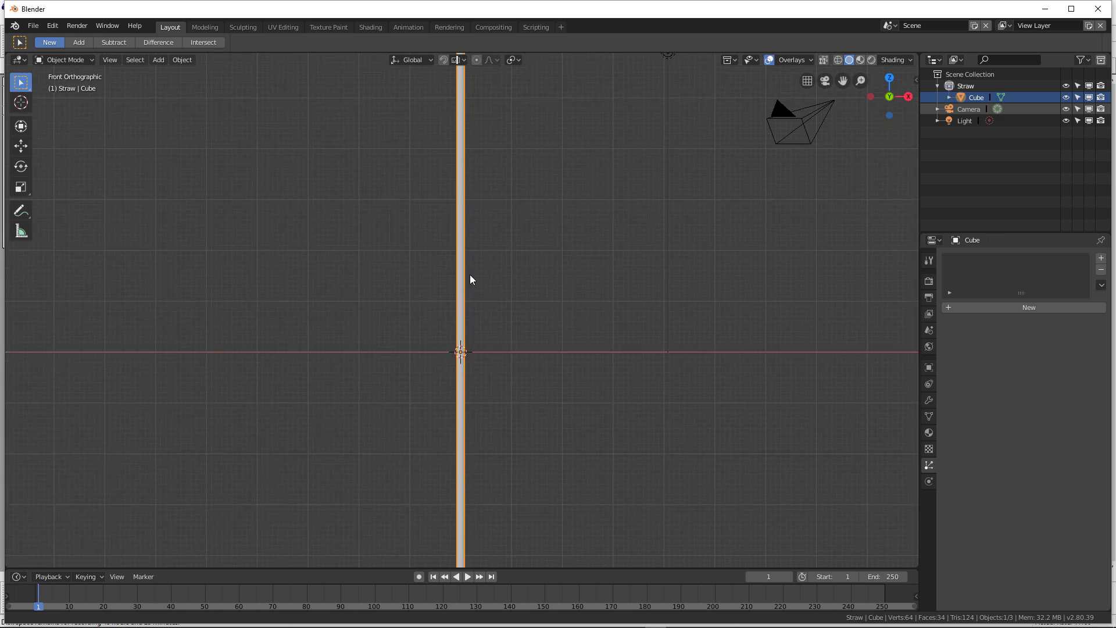
{"action": "right_click", "coordinate": [471, 158]}
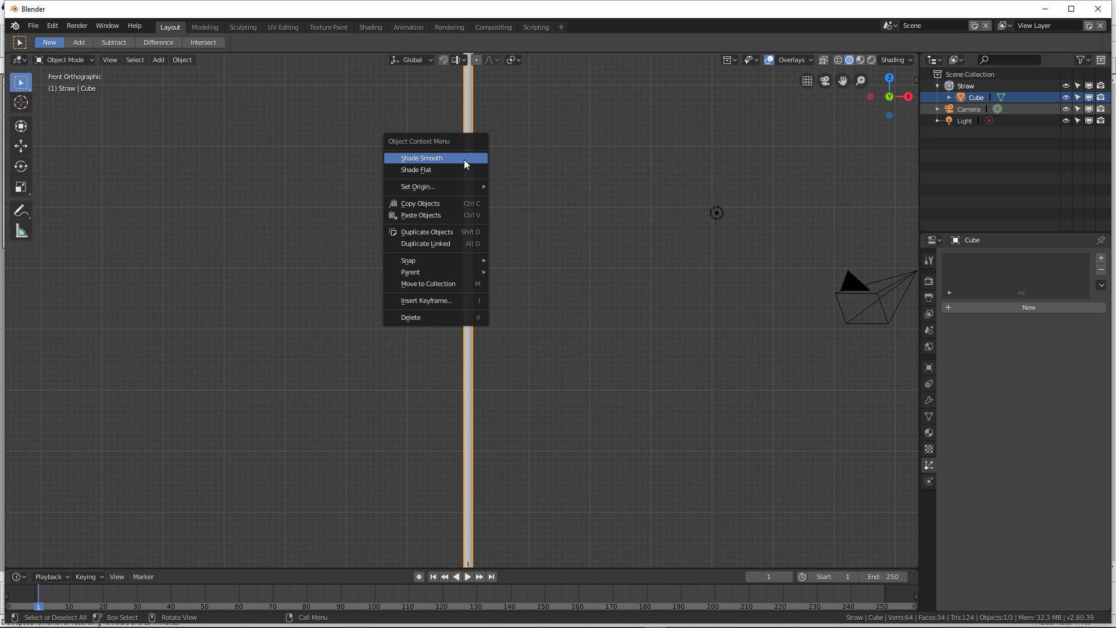
{"action": "left_click", "coordinate": [465, 161]}
Step: Add an edge loop close to each end of the straw, with slide factors of about -0.993 at the top and 0.989 at the bottom
{"action": "scroll", "coordinate": [464, 169], "scroll_direction": "down", "scroll_amount": 5}
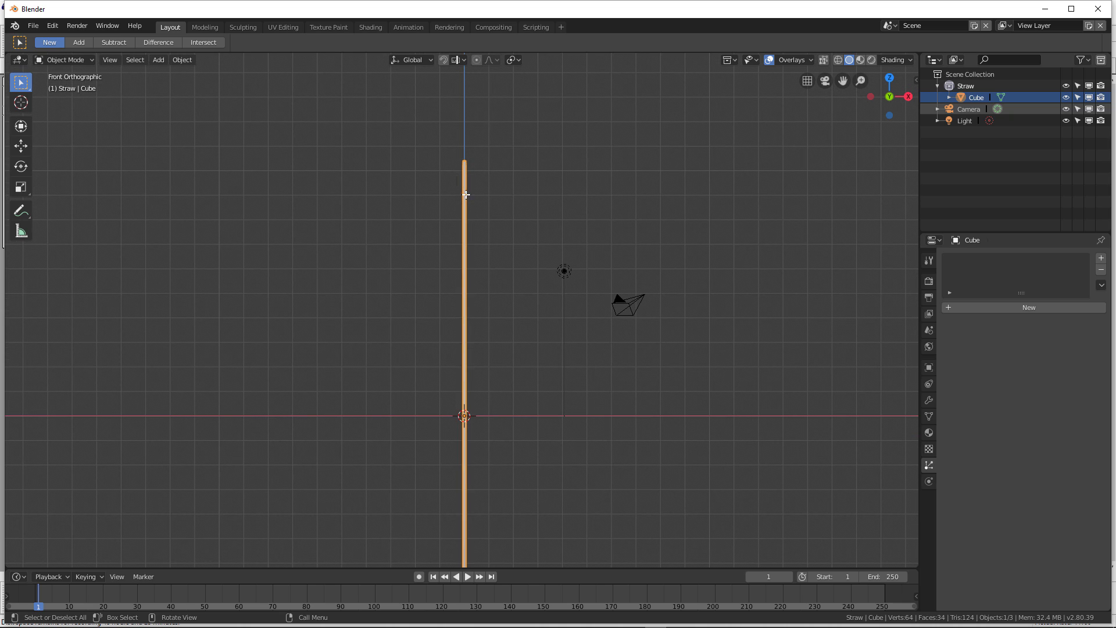
{"action": "key", "text": "Tab"}
{"action": "key", "text": "ctrl+r"}
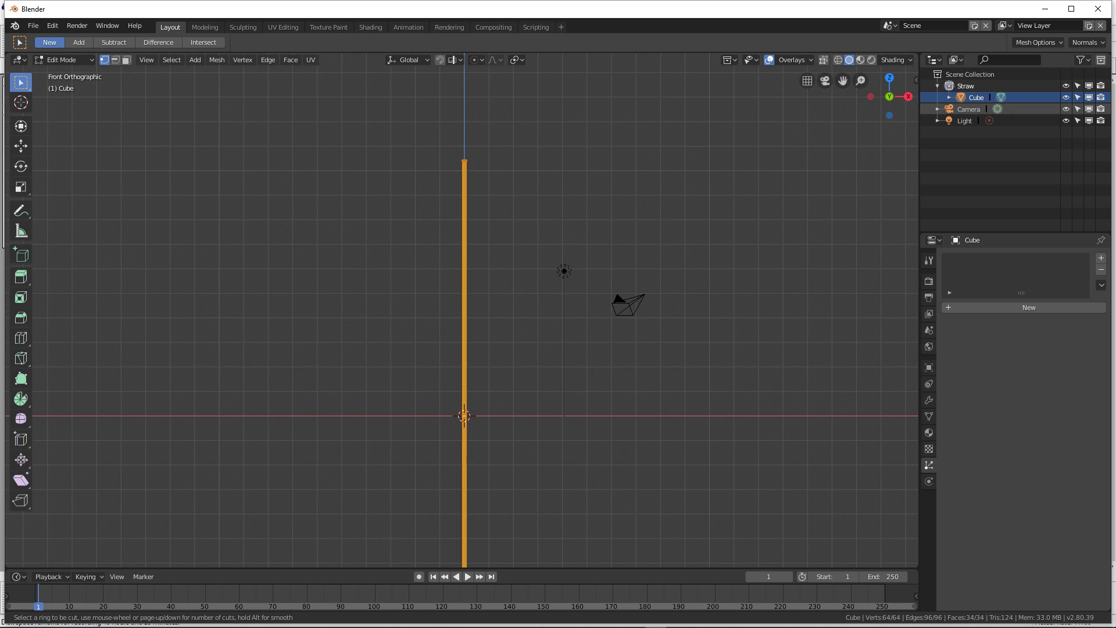
{"action": "left_click", "coordinate": [465, 279]}
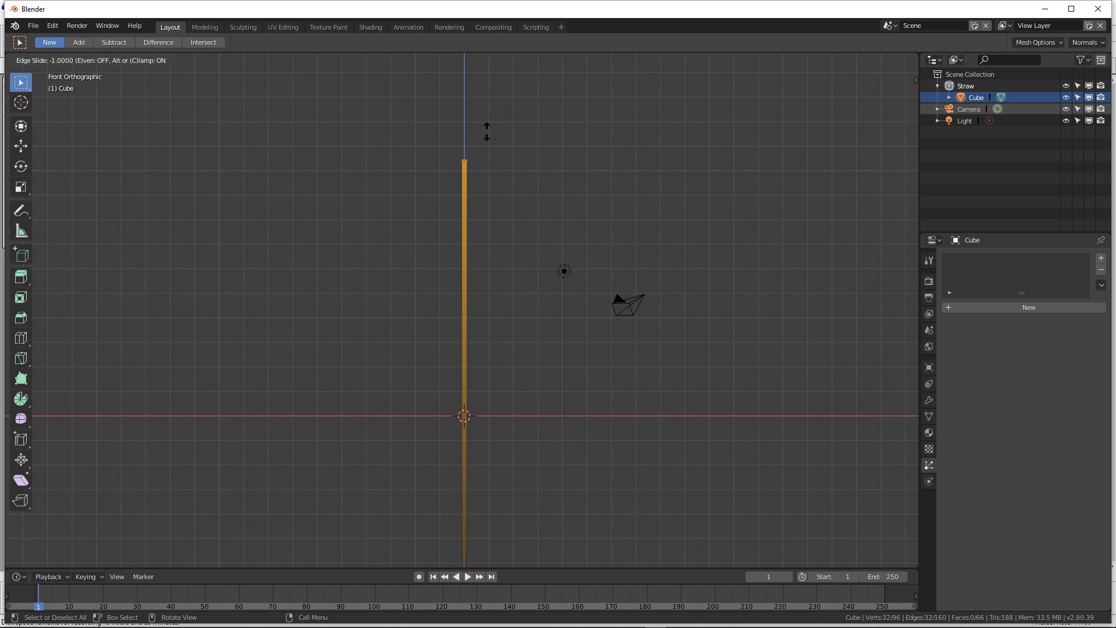
{"action": "left_click", "coordinate": [481, 169]}
{"action": "scroll", "coordinate": [478, 177], "scroll_direction": "down", "scroll_amount": 5, "text": "shift"}
{"action": "key", "text": "g"}
{"action": "key", "text": "g"}
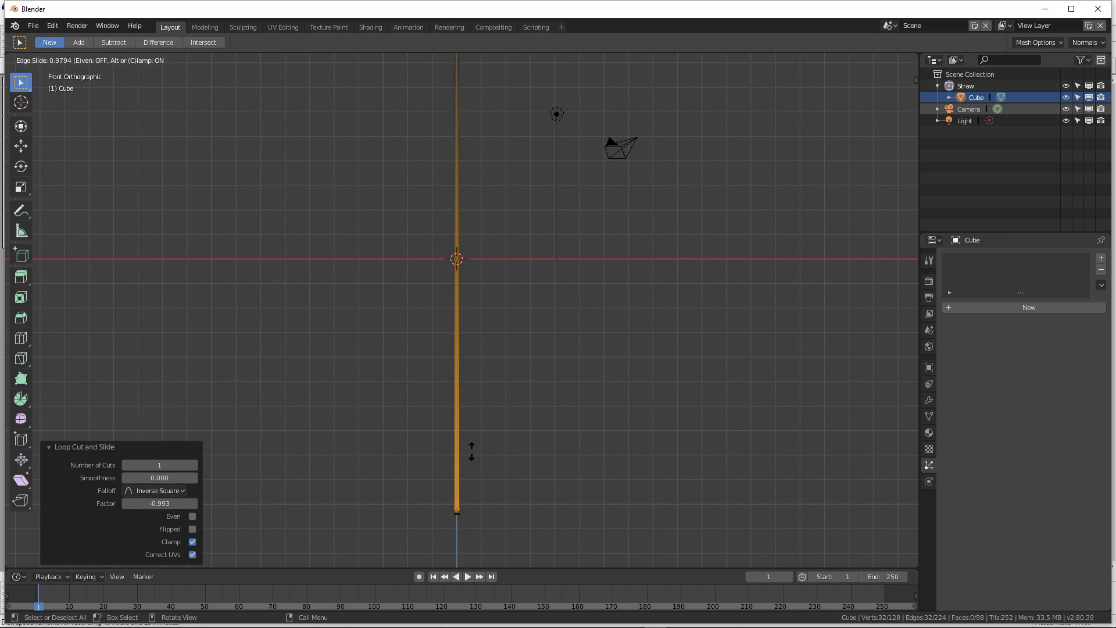
{"action": "left_click", "coordinate": [471, 453]}
Step: Add two more loop cuts near the straw's upper end, slid to factors of about -0.813 and -0.911, to bound a short section
{"action": "scroll", "coordinate": [471, 384], "scroll_direction": "up", "scroll_amount": 5, "text": "shift"}
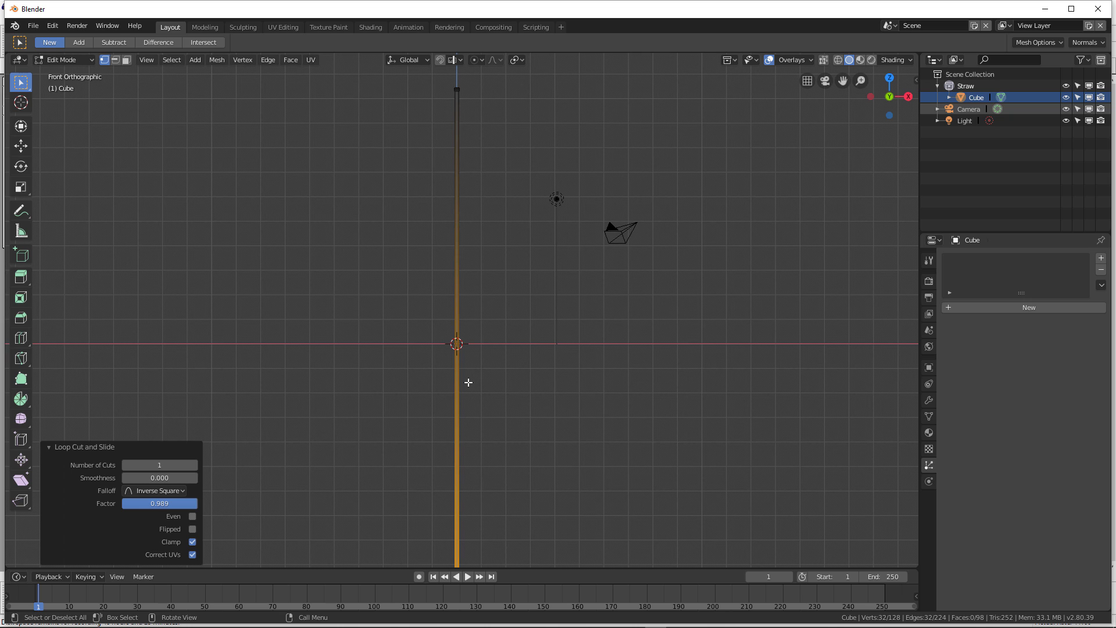
{"action": "key", "text": "ctrl+r"}
{"action": "left_click", "coordinate": [454, 340]}
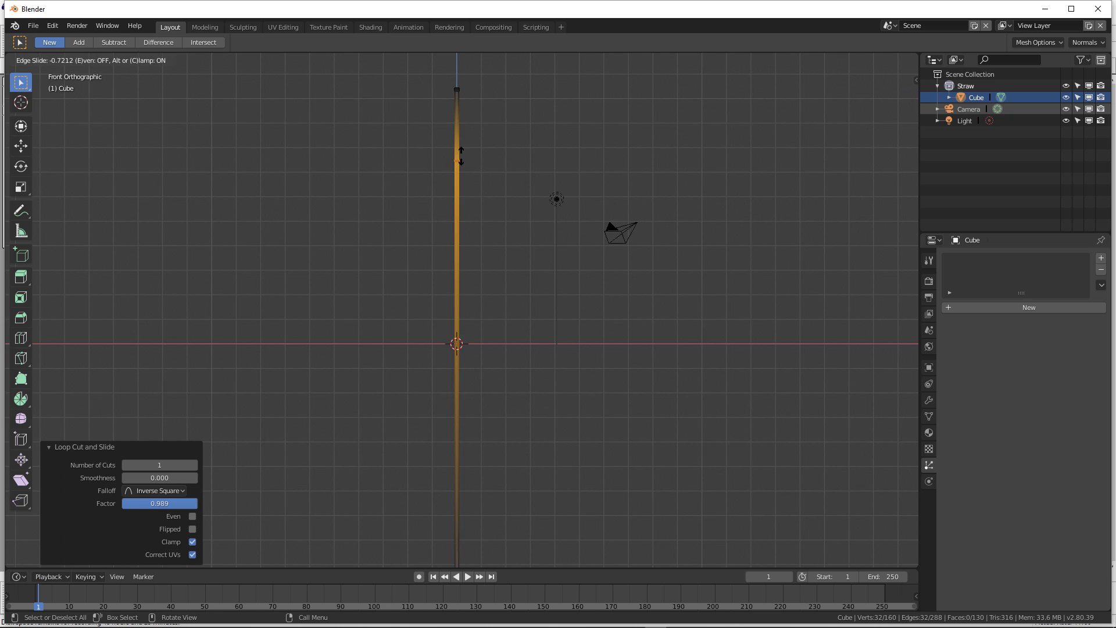
{"action": "left_click", "coordinate": [459, 131]}
{"action": "key", "text": "ctrl+r"}
{"action": "left_click", "coordinate": [462, 328]}
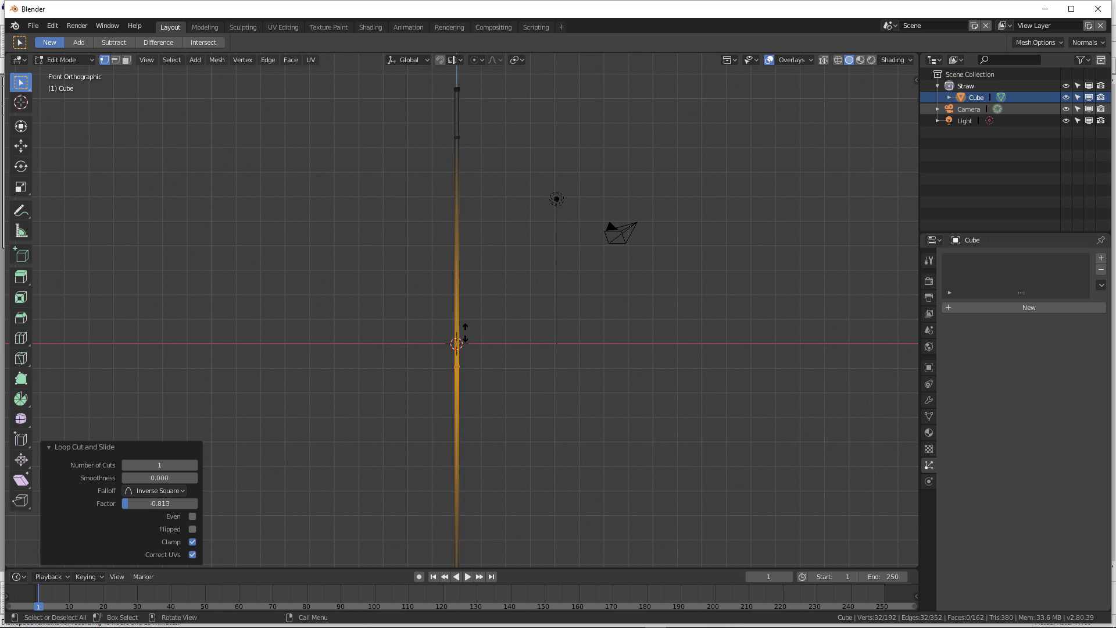
{"action": "left_click", "coordinate": [479, 124]}
Step: Subdivide the short section between the two upper edge loops with seven evenly spaced loop cuts
{"action": "scroll", "coordinate": [465, 214], "scroll_direction": "up", "scroll_amount": 6}
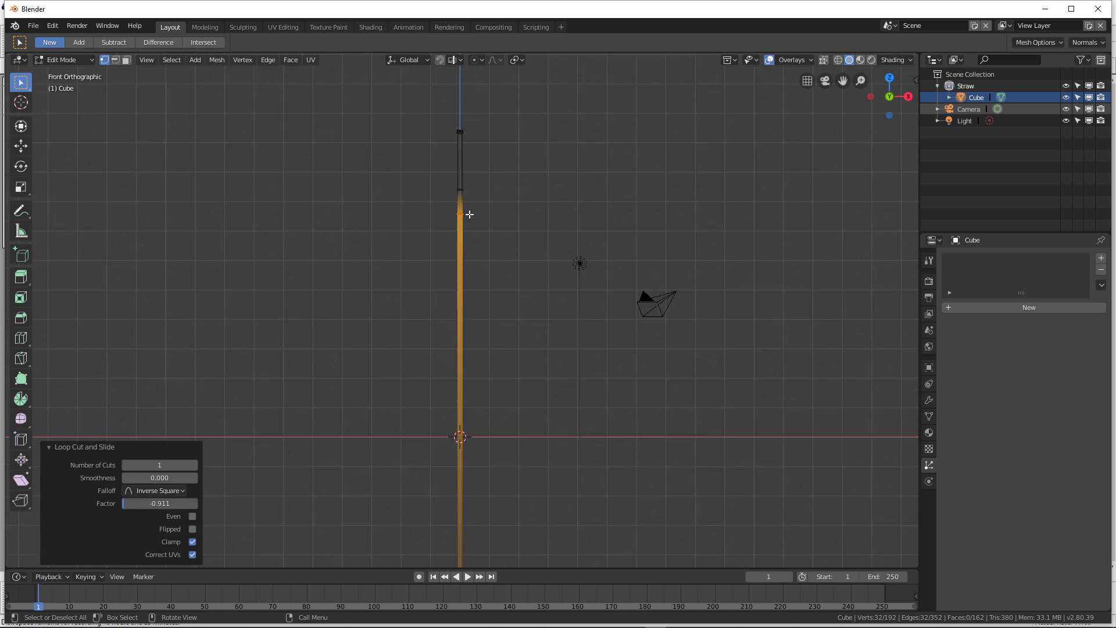
{"action": "scroll", "coordinate": [481, 217], "scroll_direction": "up", "scroll_amount": 4, "text": "shift"}
{"action": "key", "text": "ctrl+r"}
{"action": "scroll", "coordinate": [470, 294], "scroll_direction": "up", "scroll_amount": 3}
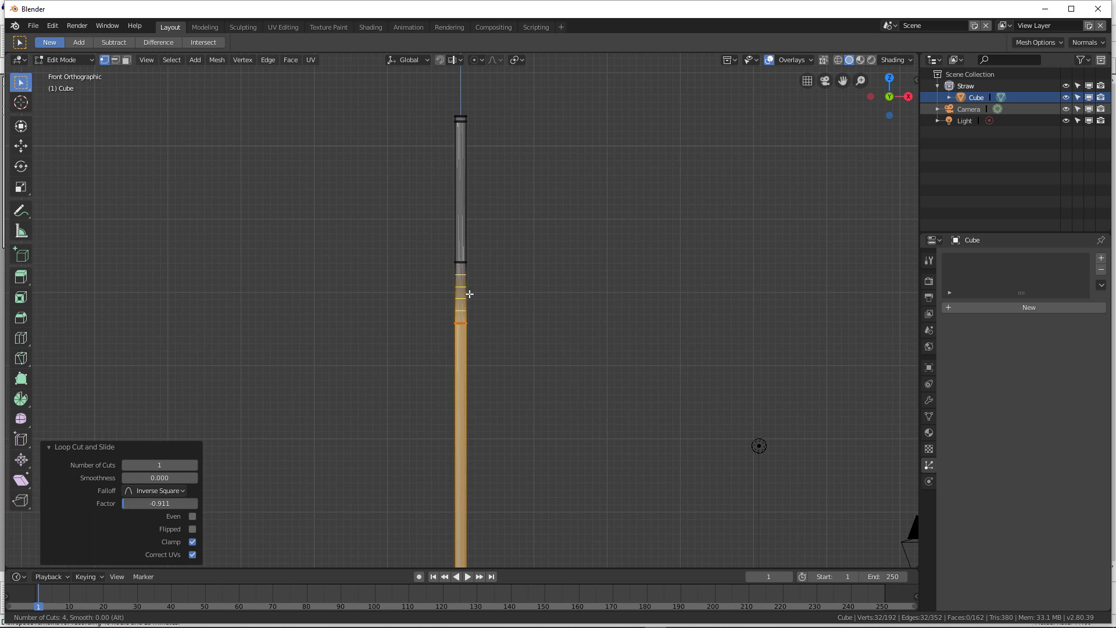
{"action": "left_click", "coordinate": [470, 295]}
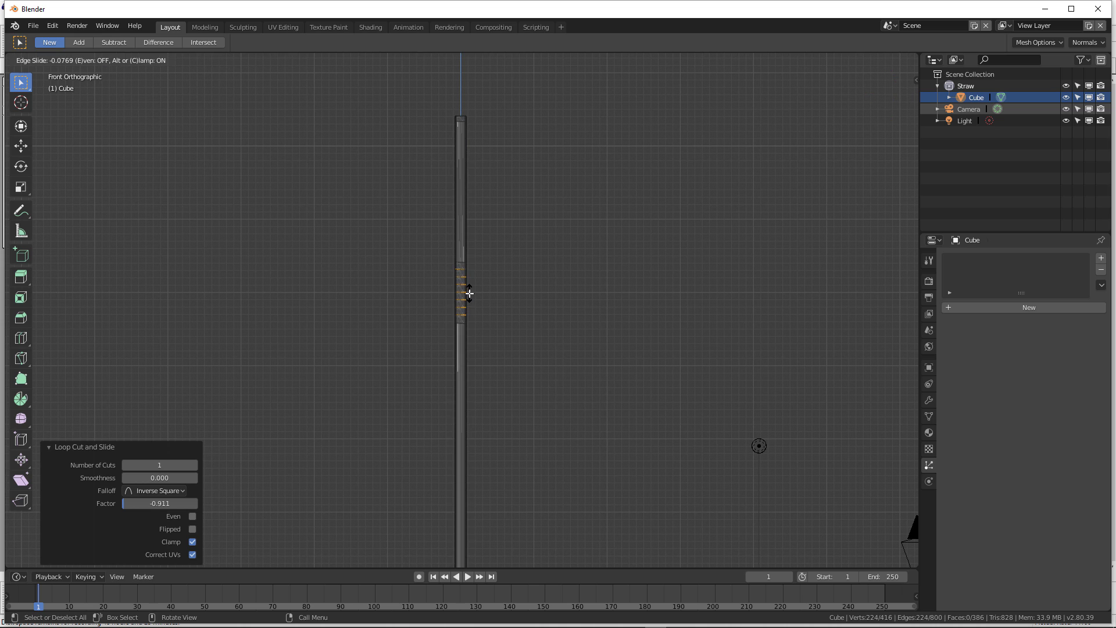
{"action": "left_click", "coordinate": [470, 294]}
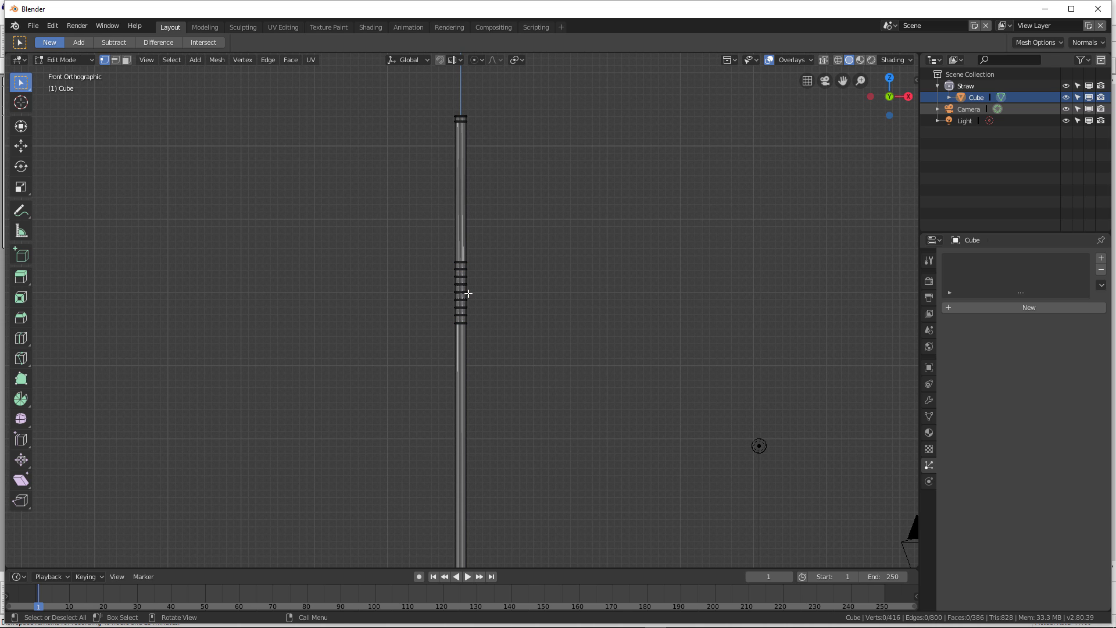
Step: Select the middle edge loop of the subdivided section and enable proportional editing with Smooth falloff
{"action": "left_click", "coordinate": [469, 293], "text": "alt"}
{"action": "left_click", "coordinate": [464, 289], "text": "alt"}
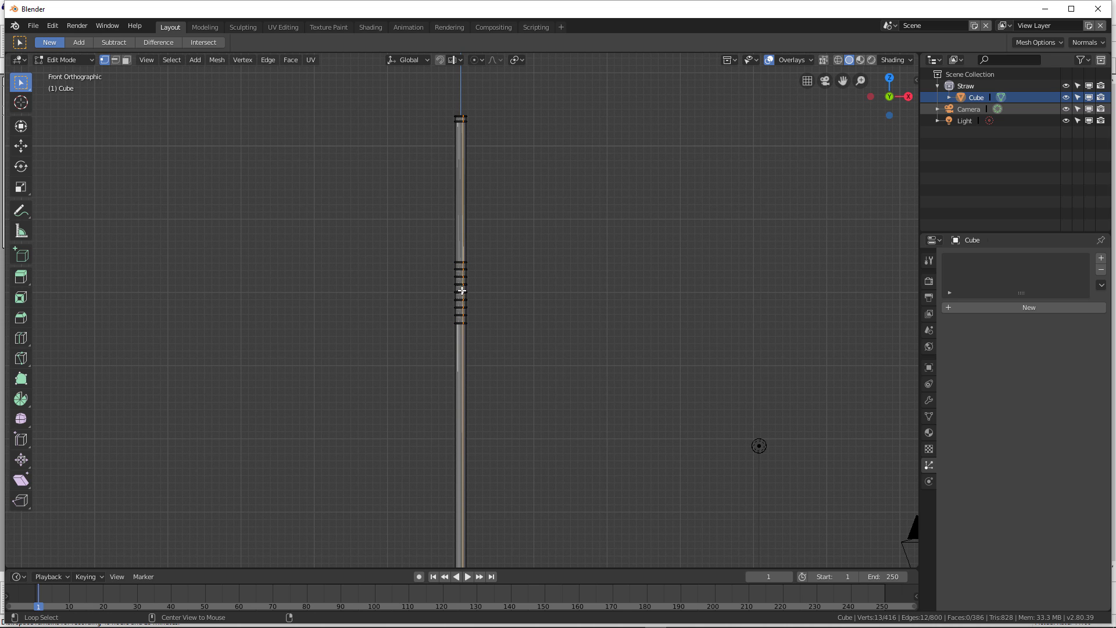
{"action": "scroll", "coordinate": [464, 290], "scroll_direction": "up", "scroll_amount": 7}
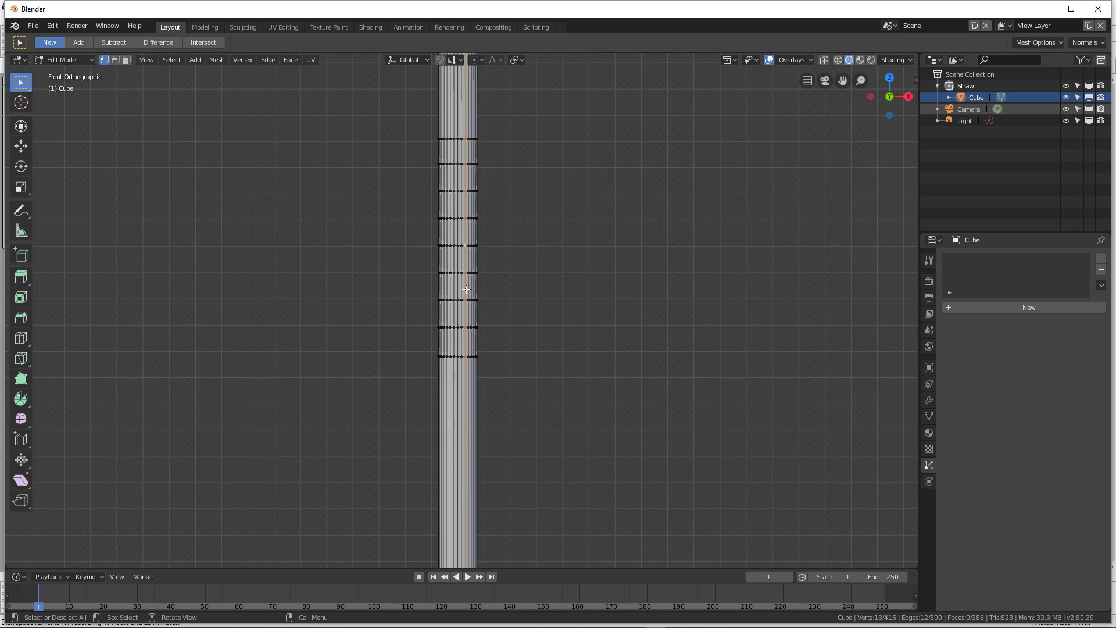
{"action": "left_click", "coordinate": [458, 246], "text": "alt"}
{"action": "left_click", "coordinate": [468, 246], "text": "alt"}
{"action": "scroll", "coordinate": [472, 248], "scroll_direction": "down", "scroll_amount": 4}
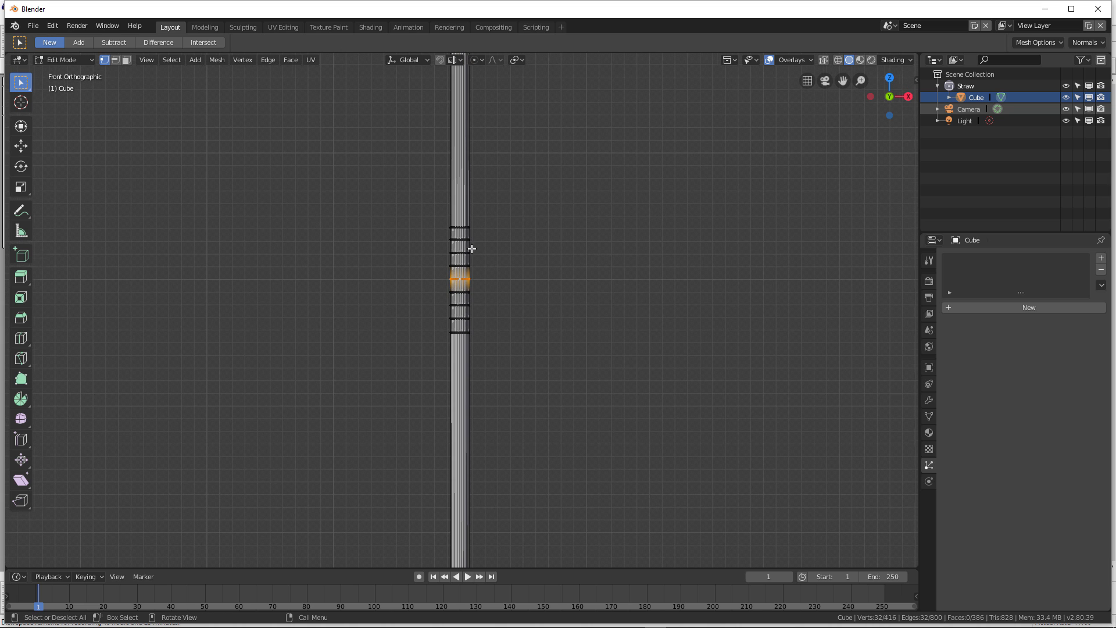
{"action": "left_click", "coordinate": [476, 60]}
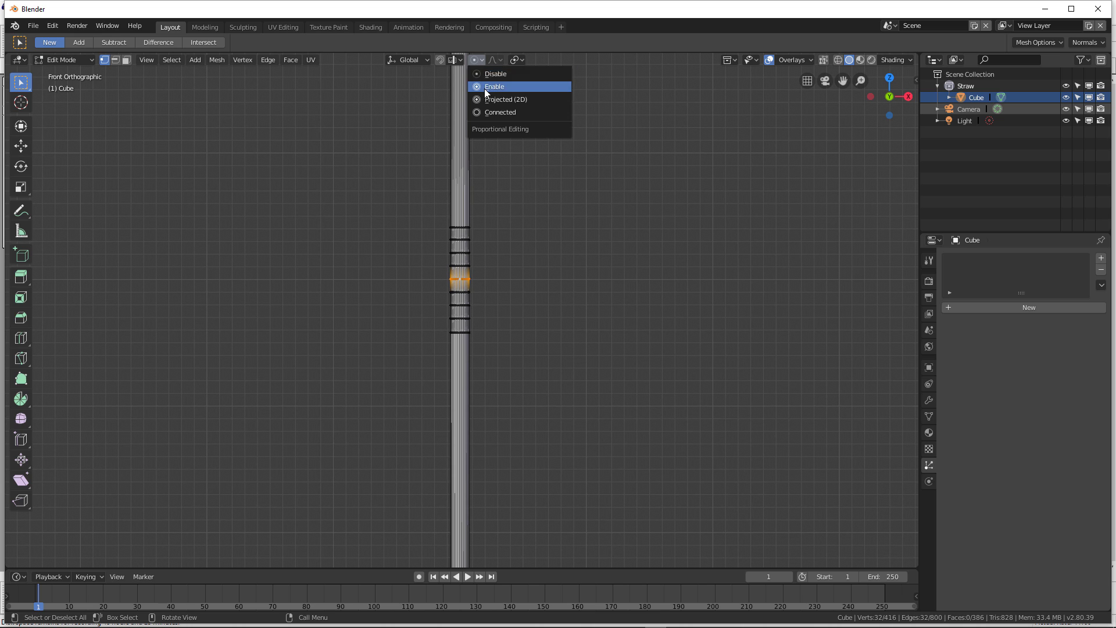
{"action": "left_click", "coordinate": [483, 87]}
{"action": "left_click", "coordinate": [494, 59]}
{"action": "left_click", "coordinate": [504, 87]}
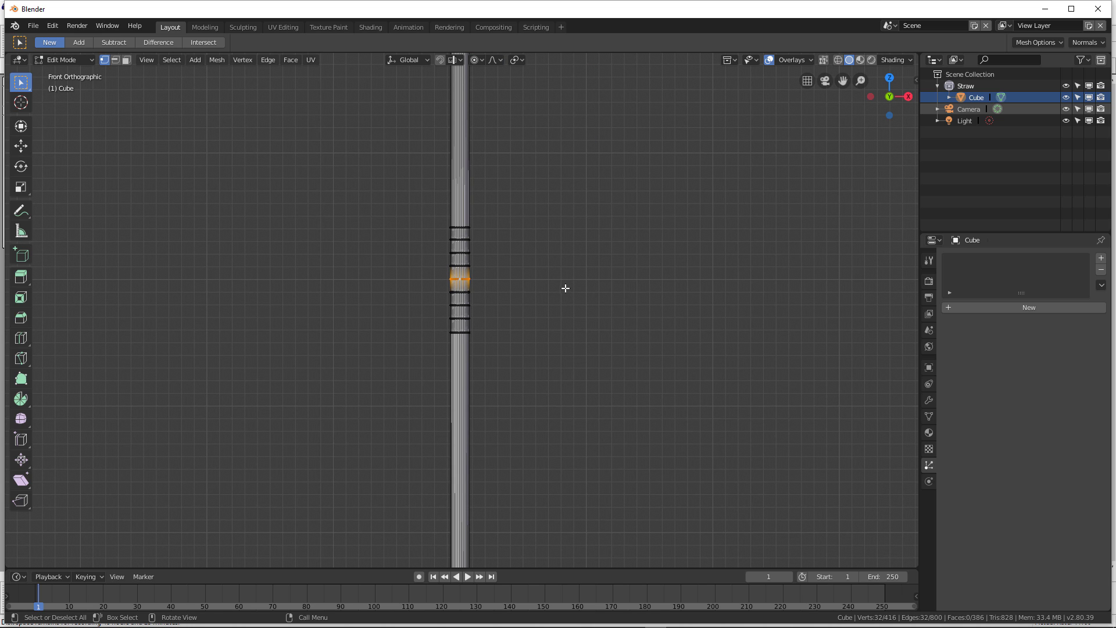
Step: Scale the middle loop up by about 2.03 with a proportional size of 0.39 to form a bulge, and return to Object Mode
{"action": "key", "text": "s"}
{"action": "scroll", "coordinate": [605, 296], "scroll_direction": "up", "scroll_amount": 9}
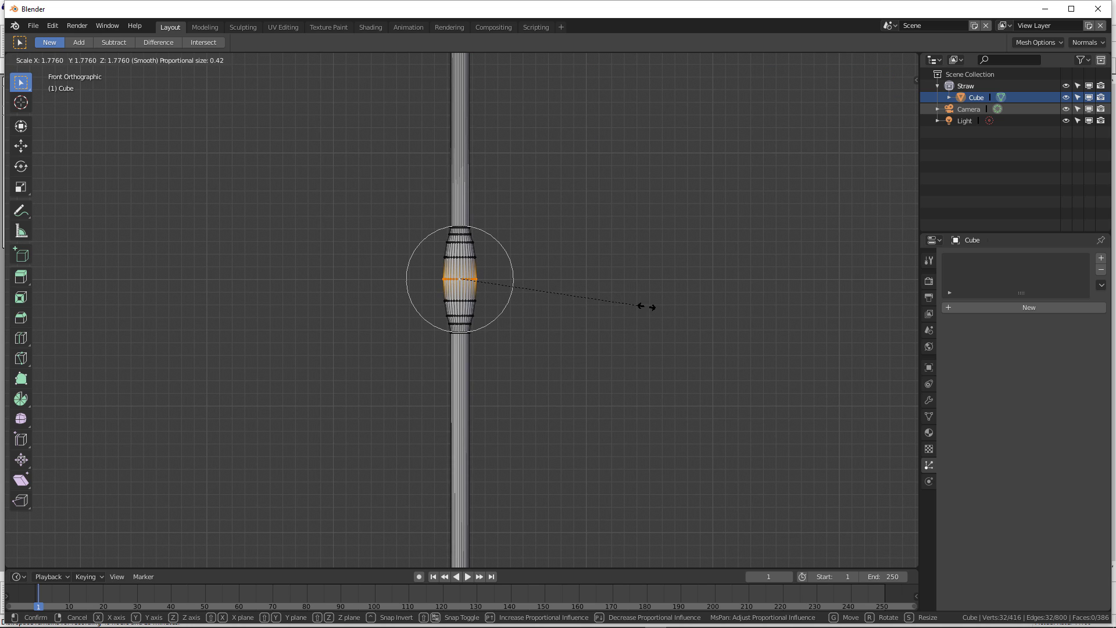
{"action": "scroll", "coordinate": [654, 307], "scroll_direction": "up", "scroll_amount": 1}
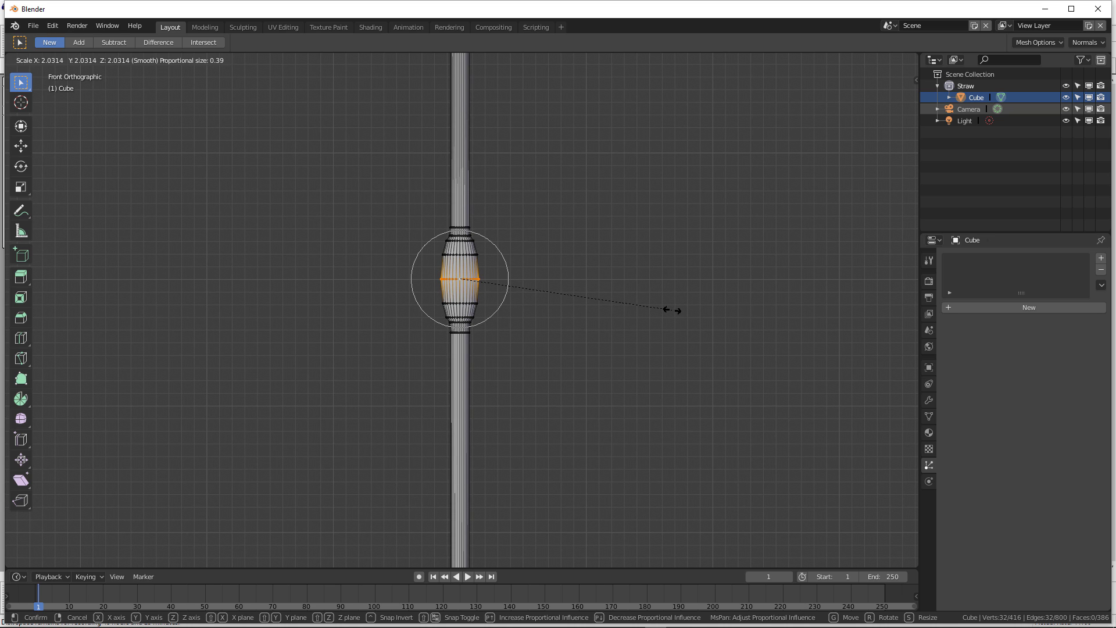
{"action": "left_click", "coordinate": [673, 311]}
{"action": "key", "text": "Tab"}
{"action": "scroll", "coordinate": [550, 299], "scroll_direction": "down", "scroll_amount": 10}
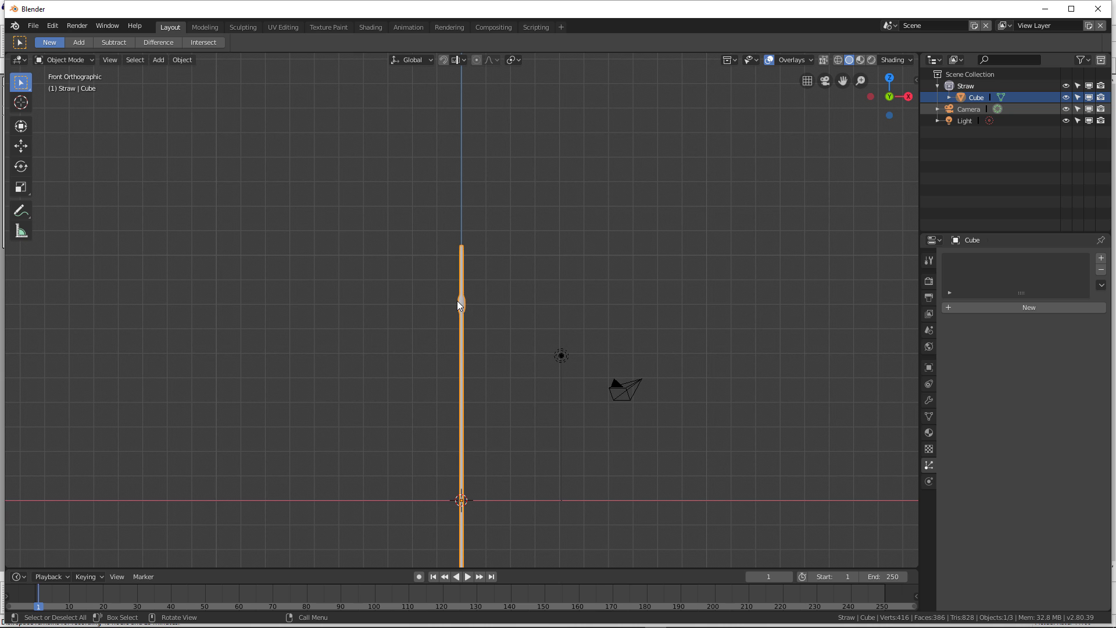
{"action": "scroll", "coordinate": [473, 301], "scroll_direction": "up", "scroll_amount": 7}
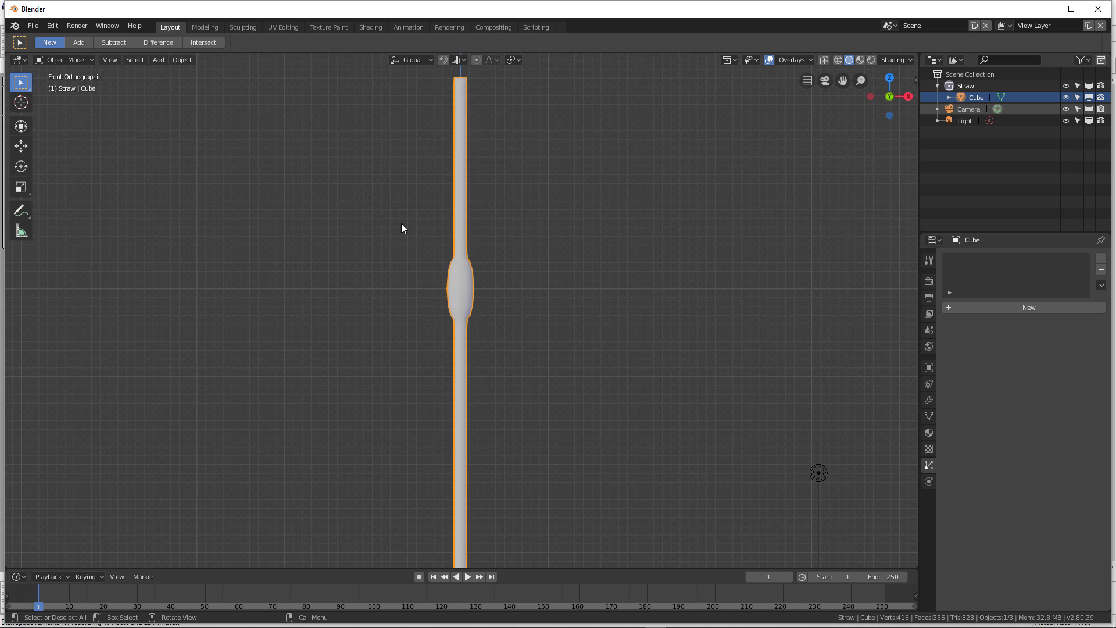
Step: Rename the bulged cylinder object from Cube to Straw
{"action": "scroll", "coordinate": [501, 275], "scroll_direction": "down", "scroll_amount": 4}
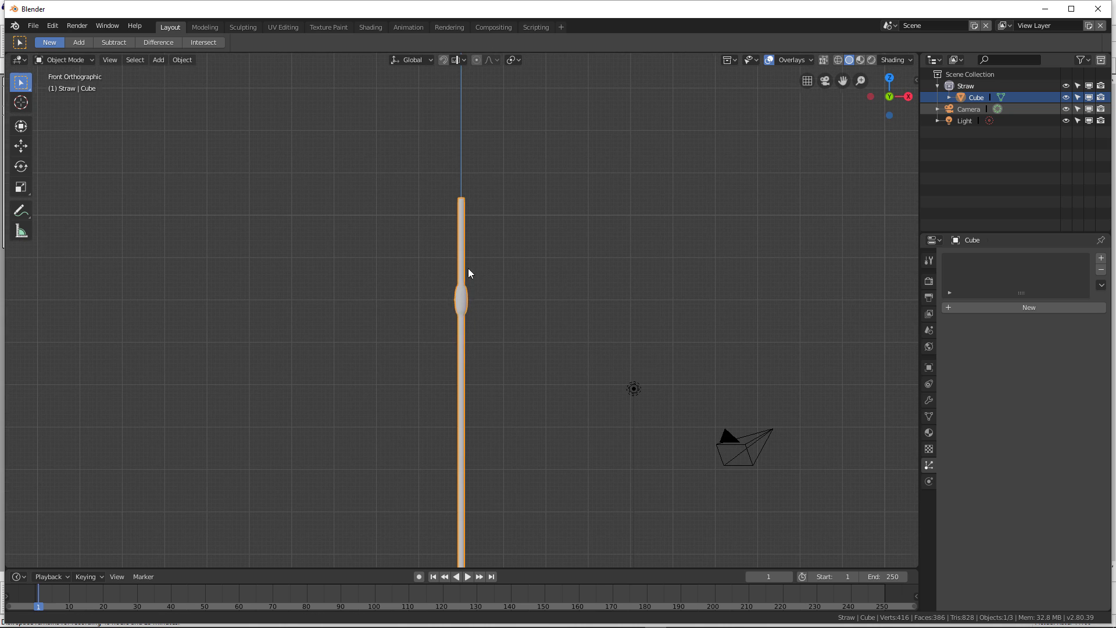
{"action": "middle_click_drag", "start_coordinate": [469, 267], "coordinate": [538, 193]}
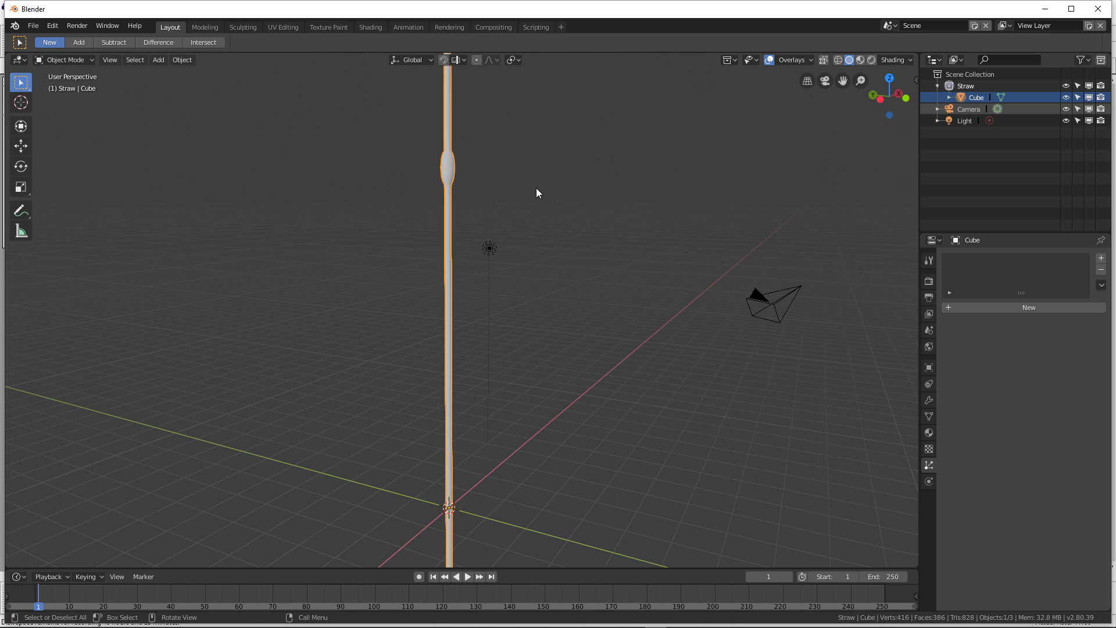
{"action": "key", "text": "KP_1"}
{"action": "double_click", "coordinate": [977, 97]}
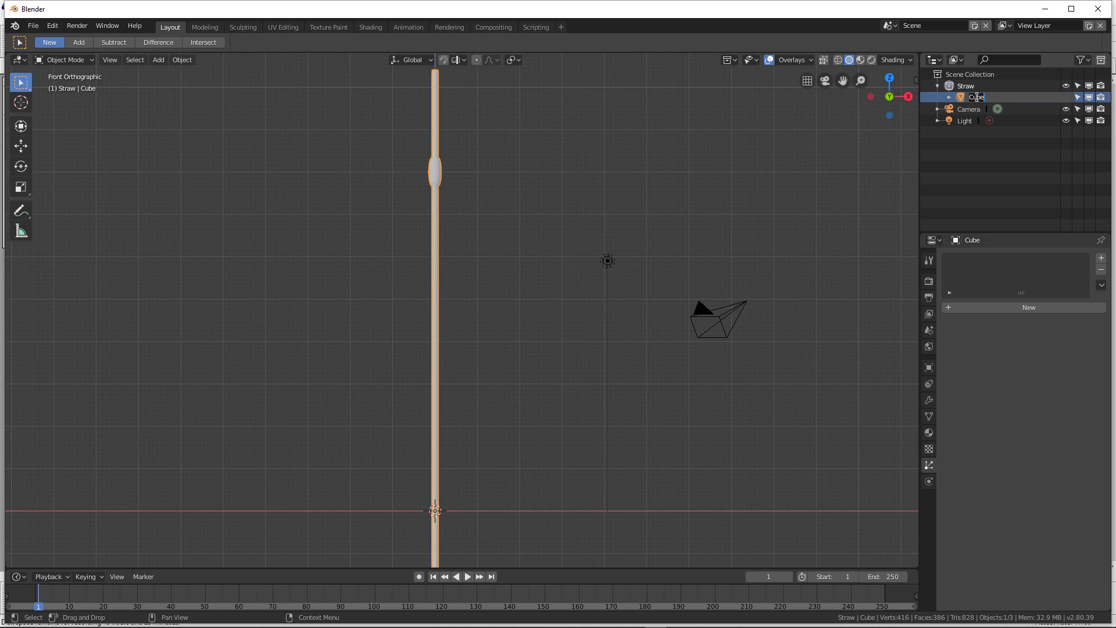
{"action": "type", "text": "Straw"}
{"action": "key", "text": "Return"}
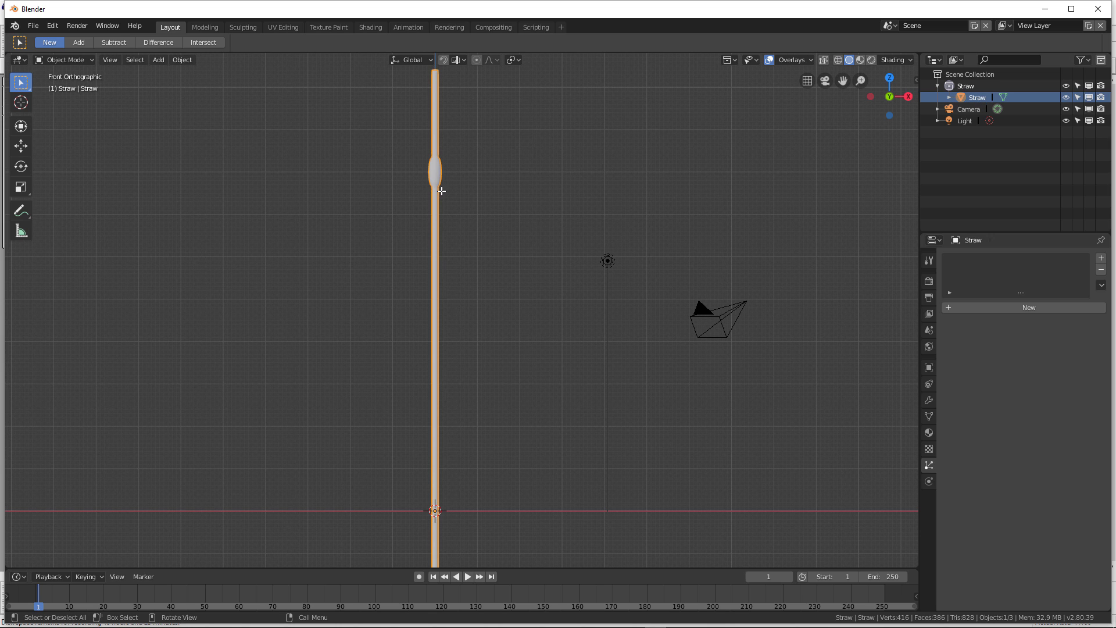
Step: Duplicate the straw four times, leaving every copy in place at the original location
{"action": "scroll", "coordinate": [442, 191], "scroll_direction": "down", "scroll_amount": 2}
{"action": "key", "text": "shift+d"}
{"action": "right_click", "coordinate": [457, 241]}
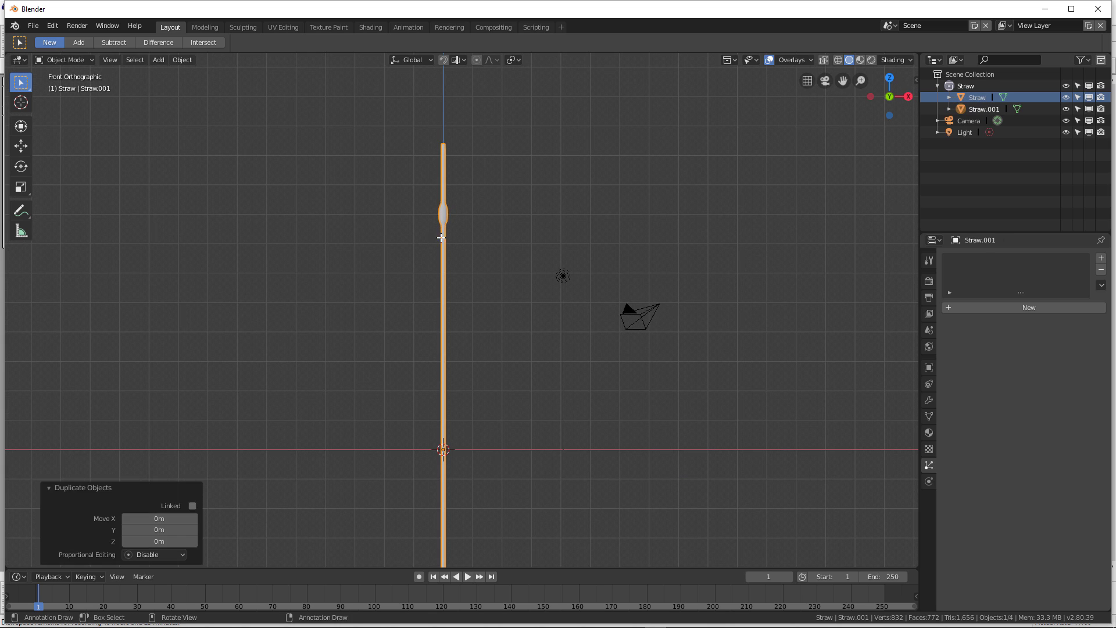
{"action": "key", "text": "shift+d"}
{"action": "right_click", "coordinate": [436, 232]}
{"action": "key", "text": "shift+d"}
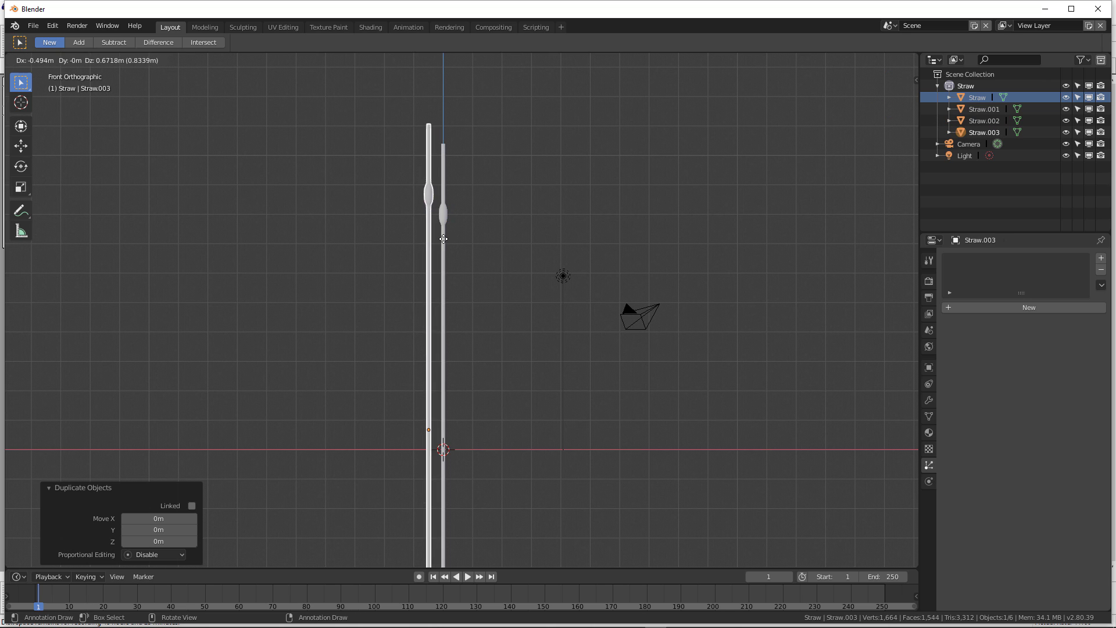
{"action": "right_click", "coordinate": [456, 262]}
{"action": "key", "text": "shift+d"}
{"action": "right_click", "coordinate": [444, 248]}
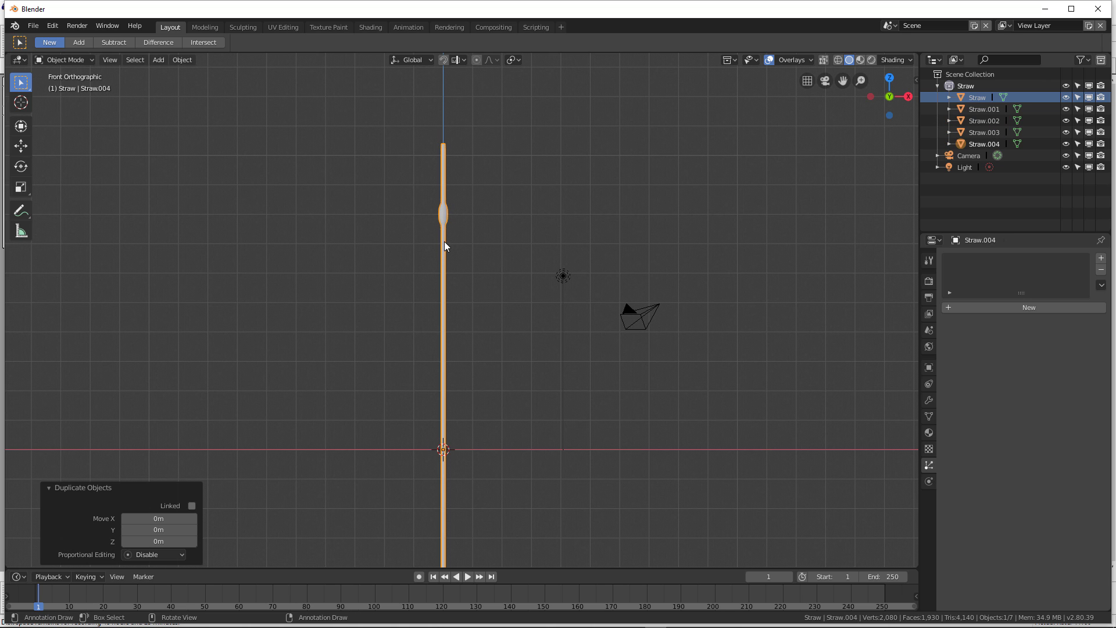
Step: Enable X-ray in Edit Mode and shift the bulge of Straw.001 about 2.63 m down along Z
{"action": "left_click", "coordinate": [985, 109]}
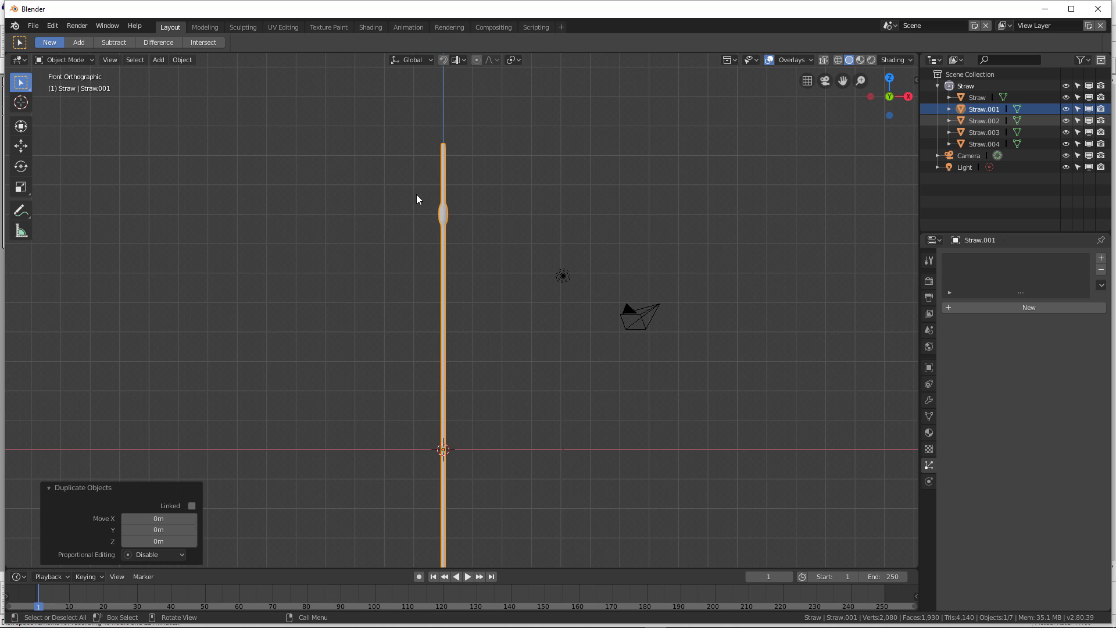
{"action": "key", "text": "Tab"}
{"action": "key", "text": "a"}
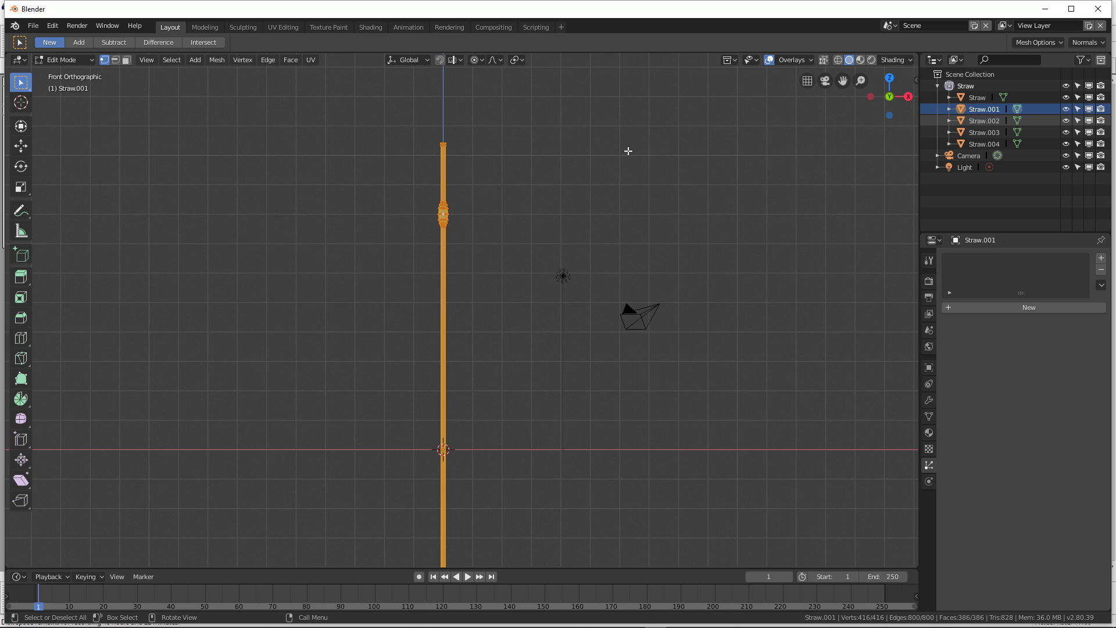
{"action": "key", "text": "alt+a"}
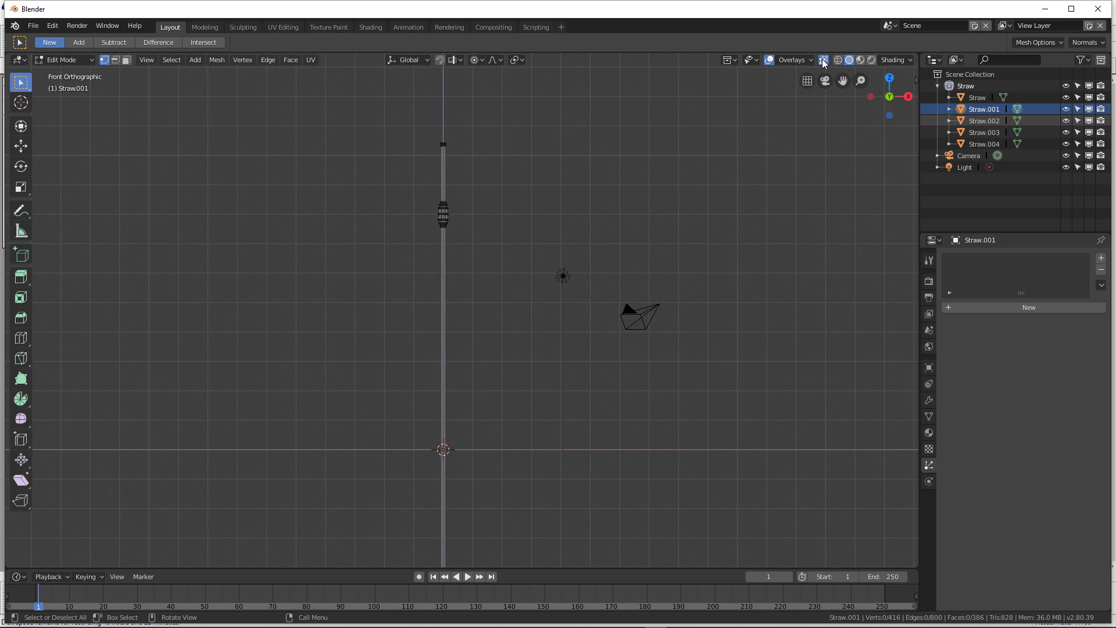
{"action": "left_click", "coordinate": [822, 60]}
{"action": "key", "text": "l"}
{"action": "key", "text": "g"}
{"action": "key", "text": "z"}
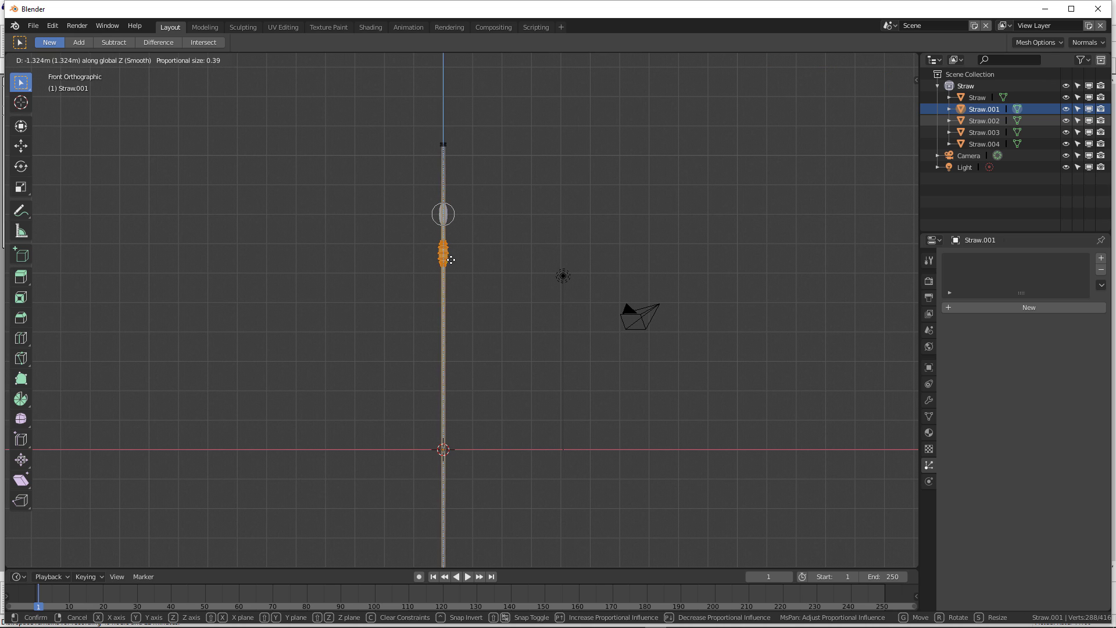
{"action": "left_click", "coordinate": [450, 294]}
Step: Select the linked bulge section of Straw.002 and shift it about 5.08 m down along Z
{"action": "left_click", "coordinate": [989, 121]}
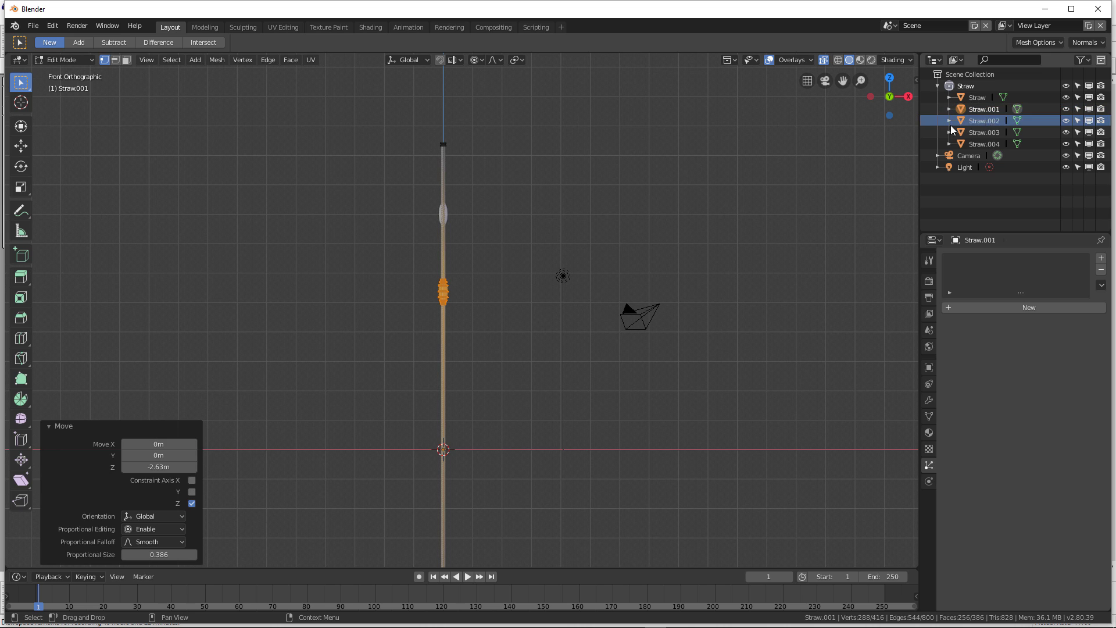
{"action": "key", "text": "Tab"}
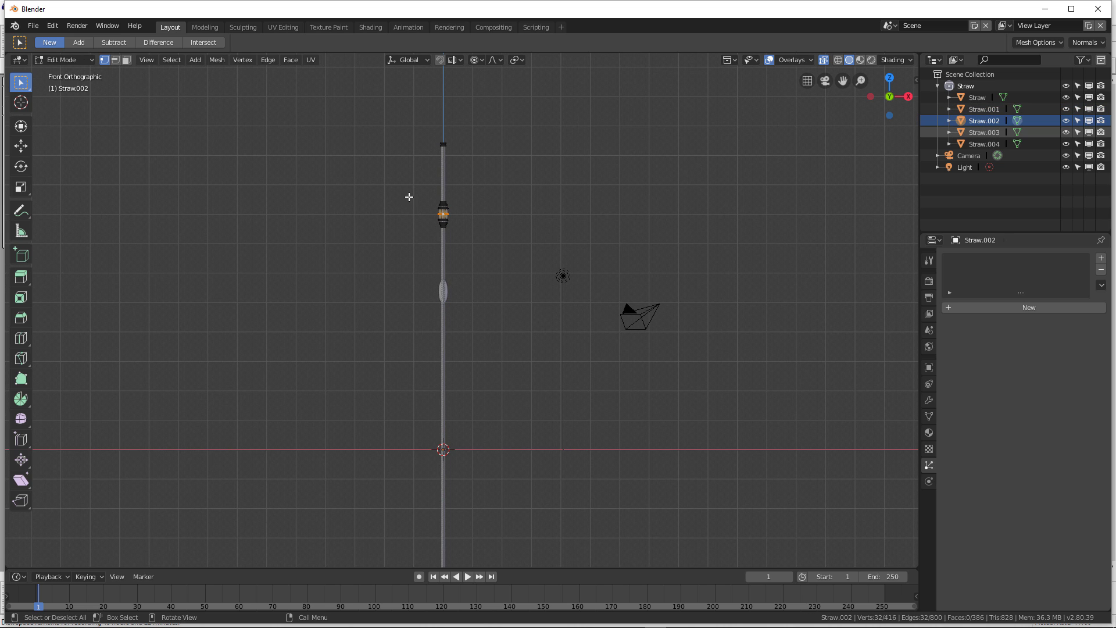
{"action": "key", "text": "l"}
{"action": "key", "text": "g"}
{"action": "key", "text": "z"}
{"action": "left_click", "coordinate": [531, 396]}
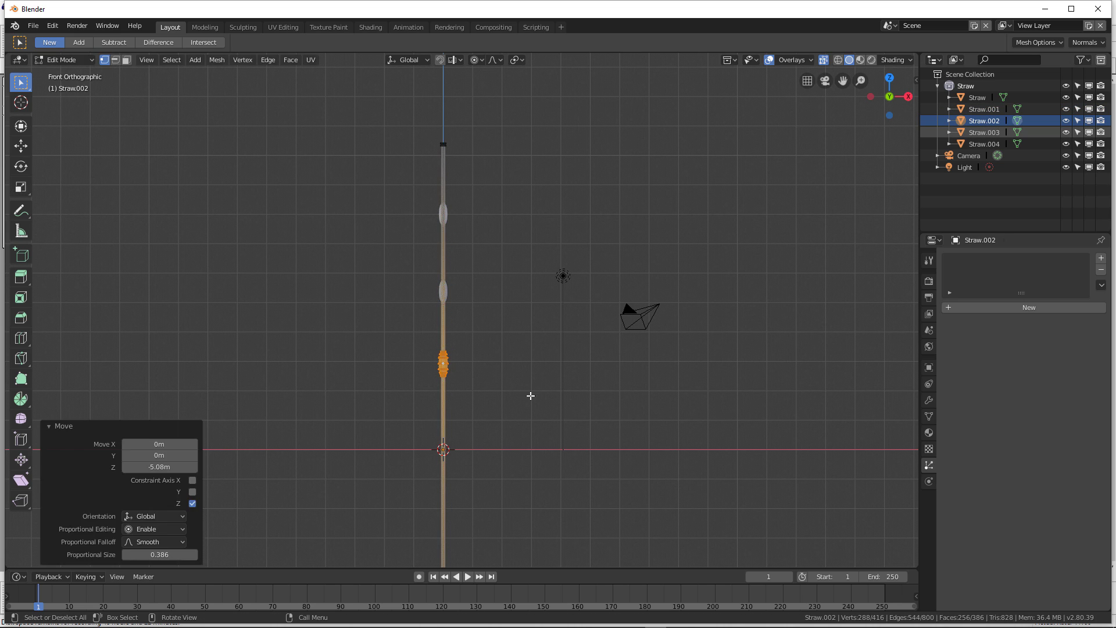
Step: Select the linked bulge section of Straw.003 and shift it about 7.39 m down along Z
{"action": "key", "text": "Tab"}
{"action": "left_click", "coordinate": [985, 132]}
{"action": "key", "text": "Tab"}
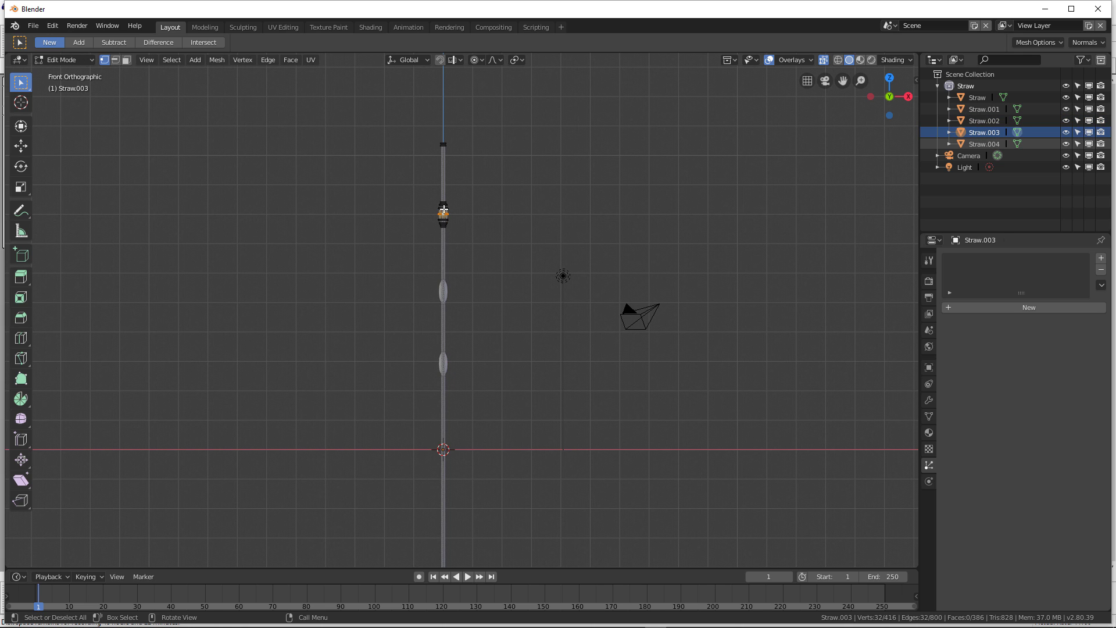
{"action": "left_click_drag", "start_coordinate": [424, 194], "coordinate": [493, 252]}
{"action": "key", "text": "ctrl+l"}
{"action": "middle_click_drag", "start_coordinate": [493, 252], "coordinate": [490, 154], "text": "shift"}
{"action": "key", "text": "g"}
{"action": "key", "text": "z"}
{"action": "left_click", "coordinate": [498, 372]}
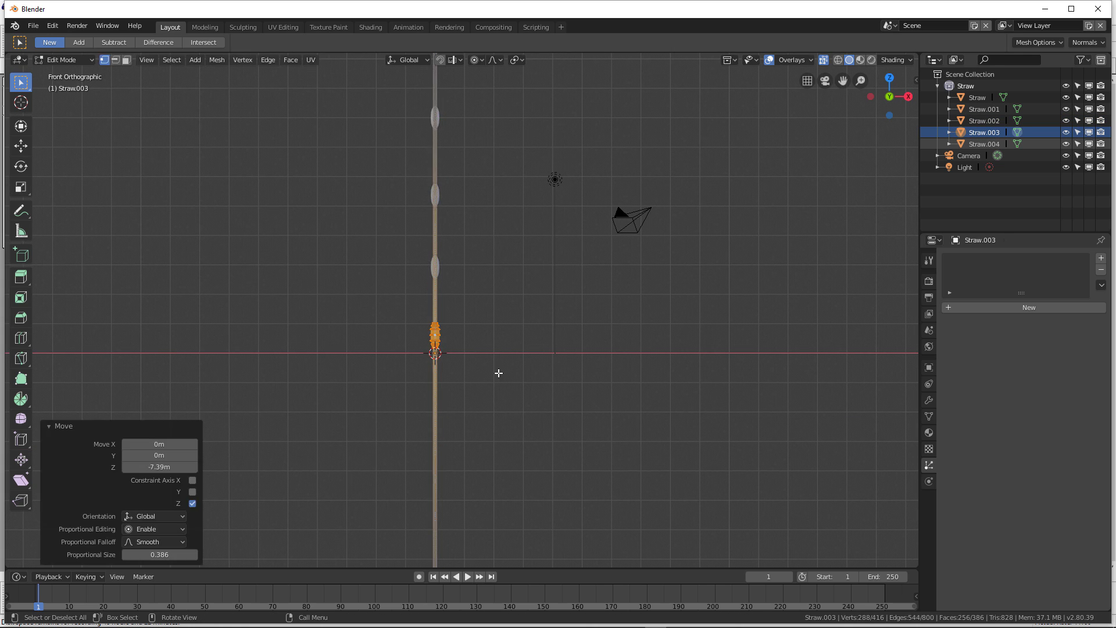
Step: Select the linked bulge section of Straw.004 and shift it about 9.98 m down along Z
{"action": "key", "text": "Tab"}
{"action": "left_click", "coordinate": [977, 144]}
{"action": "key", "text": "Tab"}
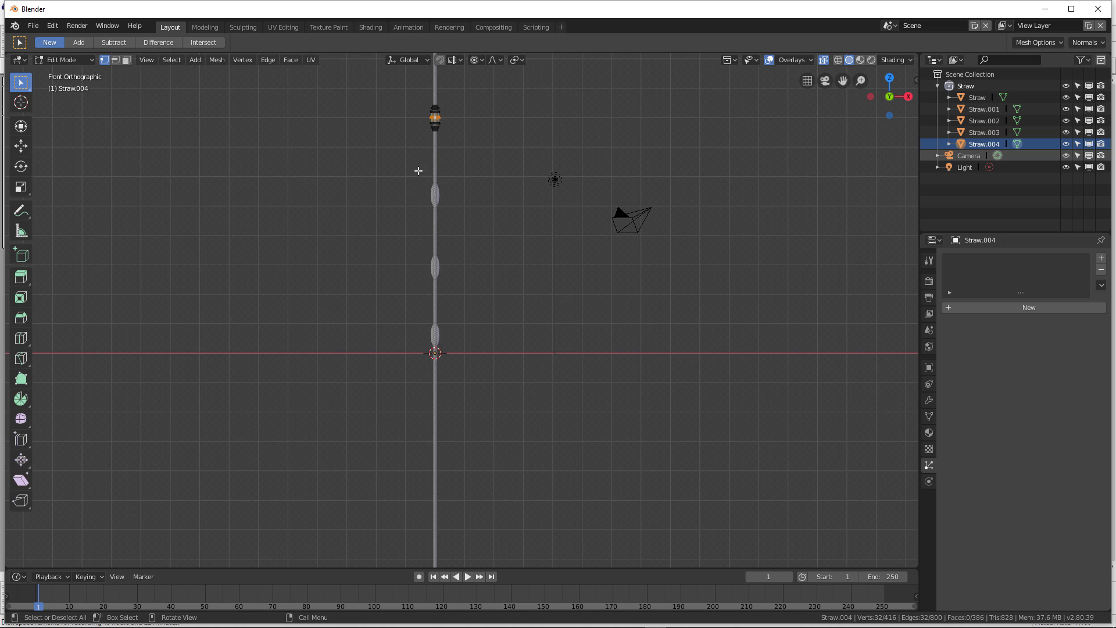
{"action": "key", "text": "ctrl+l"}
{"action": "key", "text": "g"}
{"action": "key", "text": "z"}
{"action": "left_click", "coordinate": [516, 476]}
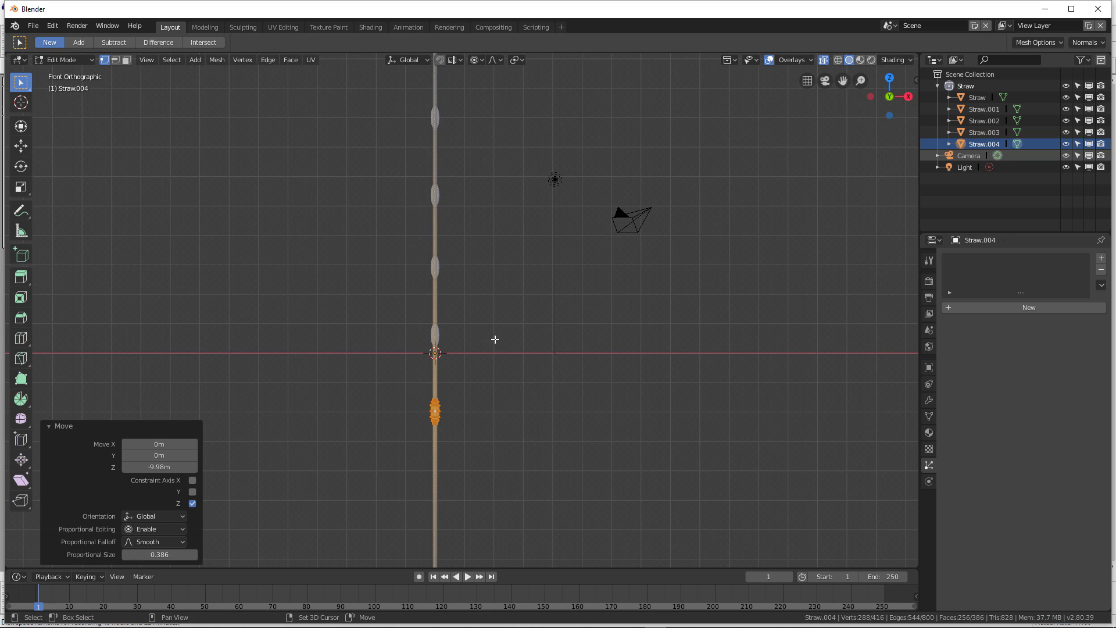
Step: Shorten and tilt Straw.004 below its bulge by moving its lower end about -0.77 m in X and 4.07 m in Z
{"action": "middle_click_drag", "start_coordinate": [495, 339], "coordinate": [507, 384], "text": "shift"}
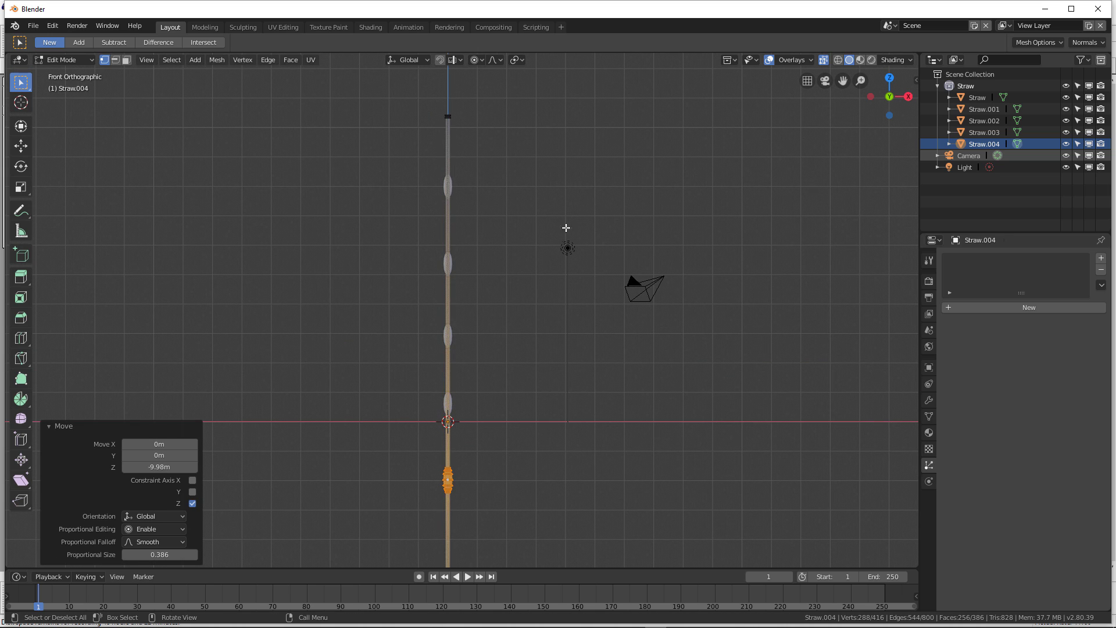
{"action": "scroll", "coordinate": [500, 306], "scroll_direction": "down", "scroll_amount": 2}
{"action": "scroll", "coordinate": [497, 305], "scroll_direction": "down", "scroll_amount": 3, "text": "shift"}
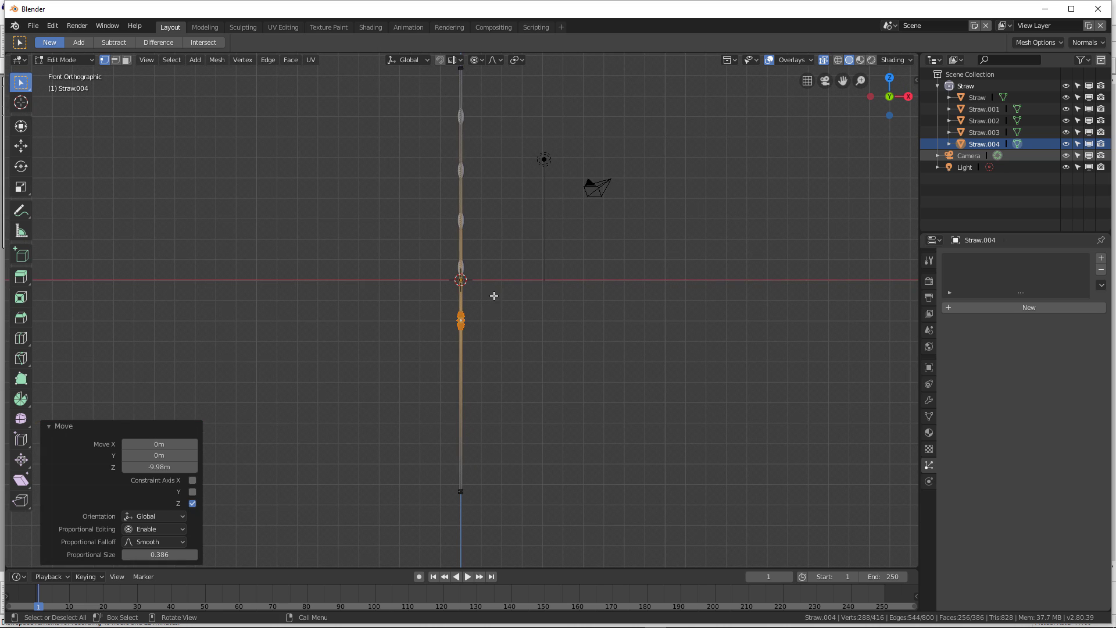
{"action": "key", "text": "a"}
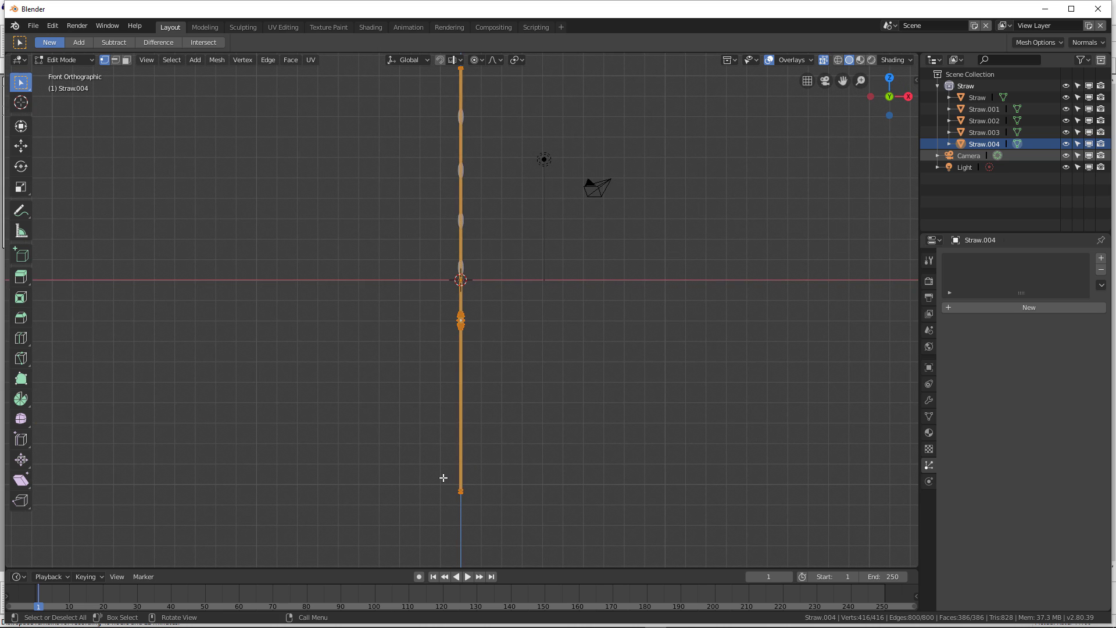
{"action": "key", "text": "alt+a"}
{"action": "key", "text": "b"}
{"action": "left_click_drag", "start_coordinate": [444, 476], "coordinate": [503, 498]}
{"action": "key", "text": "g"}
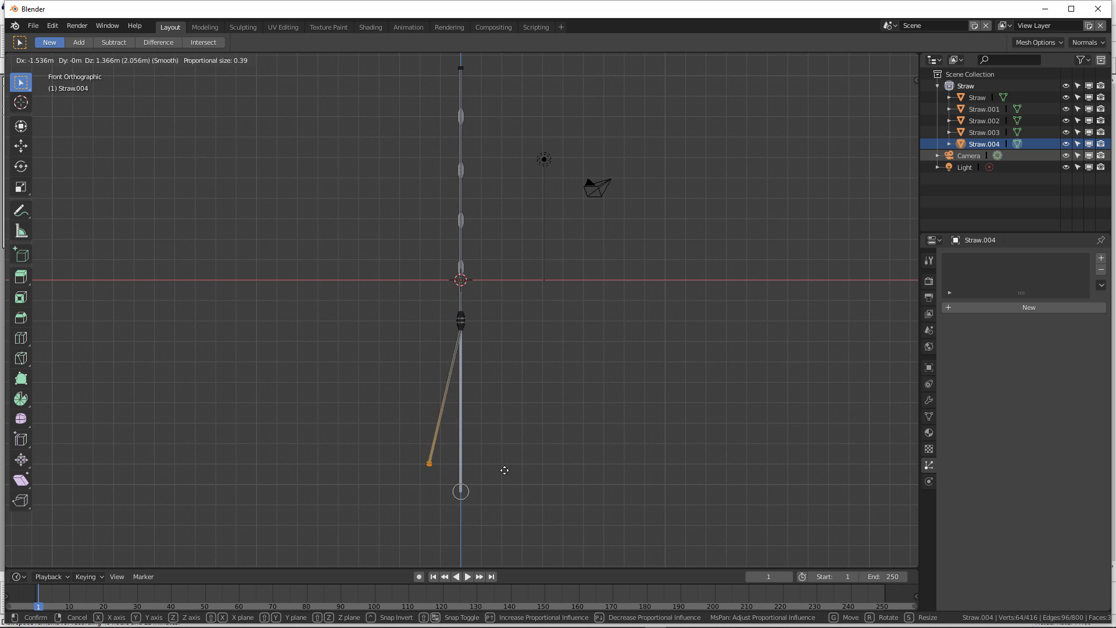
{"action": "left_click", "coordinate": [525, 357]}
{"action": "middle_click_drag", "start_coordinate": [525, 357], "coordinate": [525, 454], "text": "shift"}
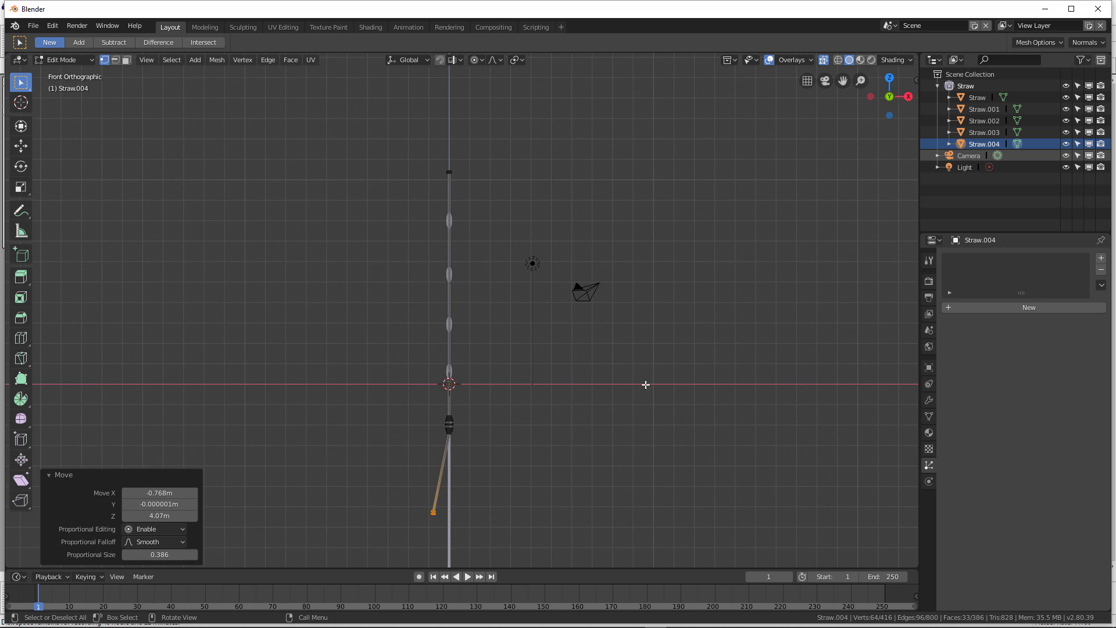
Step: Bend Straw.003 above its bulge by moving its upper end about -0.57 m in X and -0.08 m in Z
{"action": "key", "text": "Tab"}
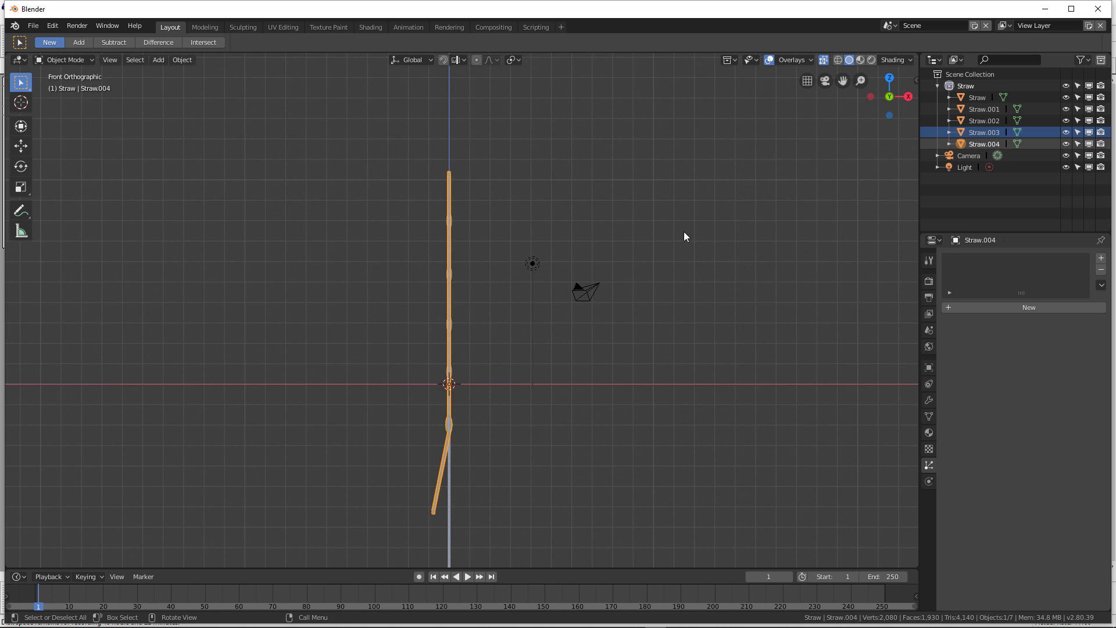
{"action": "left_click", "coordinate": [982, 132]}
{"action": "key", "text": "Tab"}
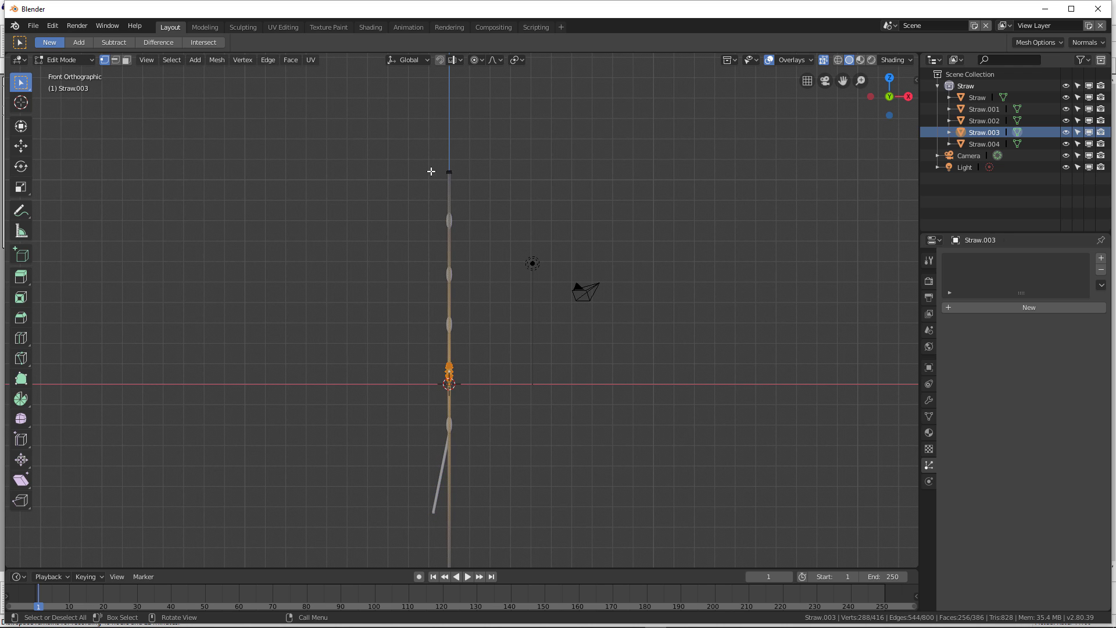
{"action": "key", "text": "a"}
{"action": "scroll", "coordinate": [448, 401], "scroll_direction": "down", "scroll_amount": 2}
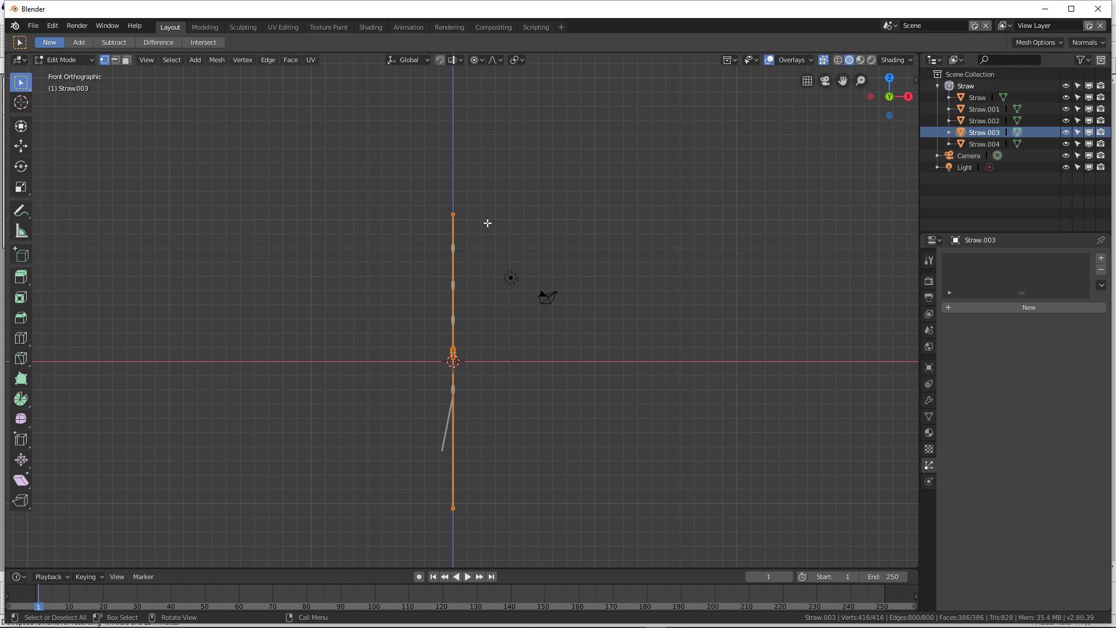
{"action": "key", "text": "s"}
{"action": "key", "text": "Escape"}
{"action": "key", "text": "alt+a"}
{"action": "left_click_drag", "start_coordinate": [446, 204], "coordinate": [478, 229]}
{"action": "key", "text": "g"}
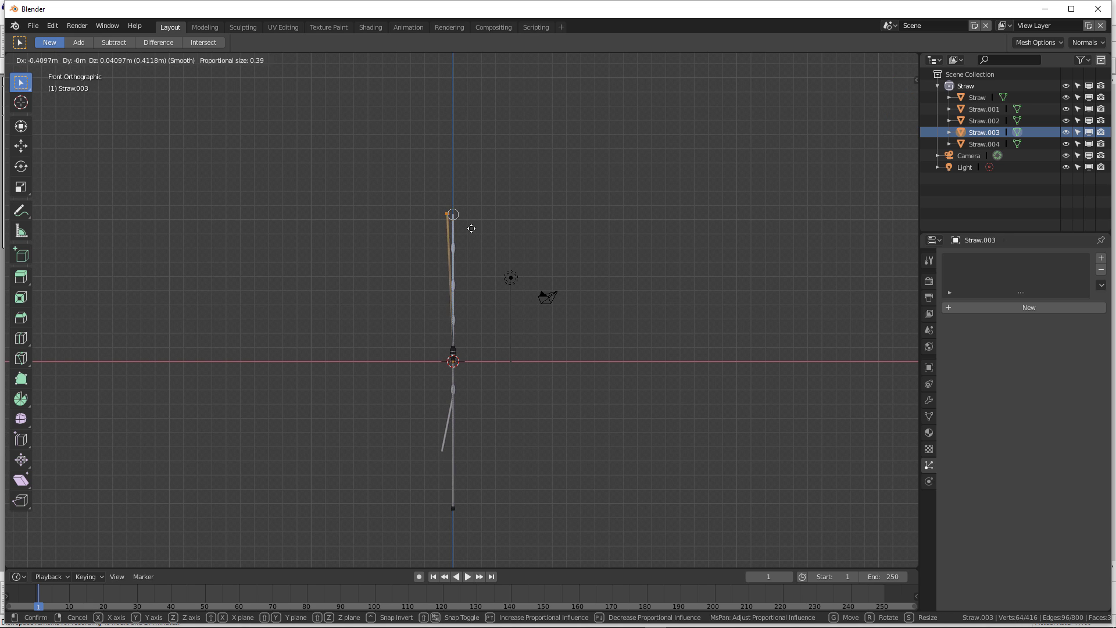
{"action": "left_click", "coordinate": [470, 230]}
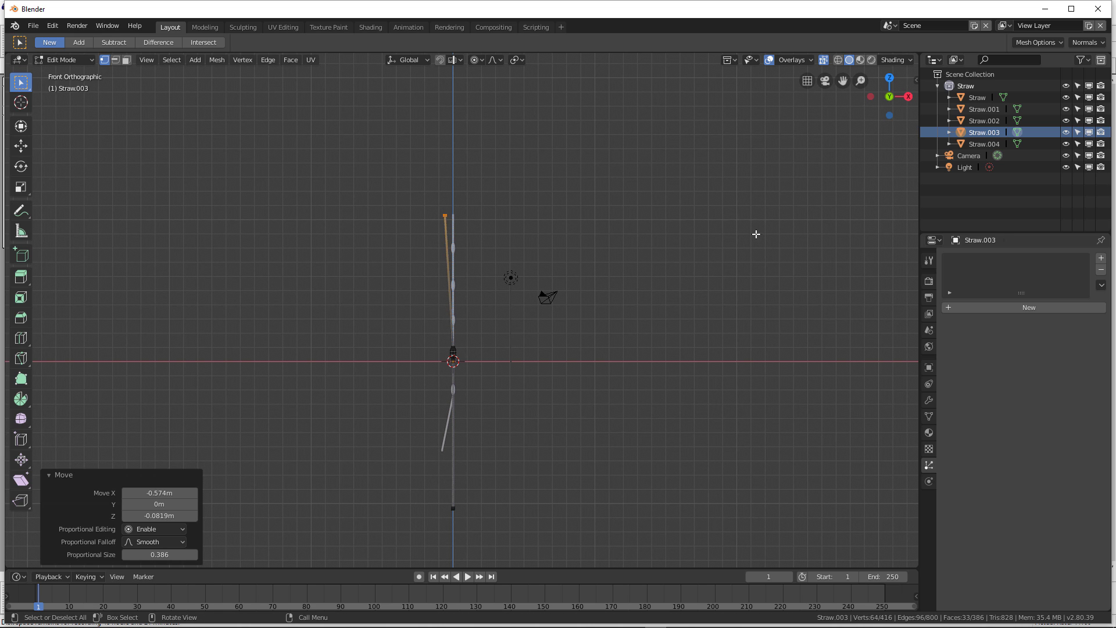
Step: Bend Straw.002 above its bulge by moving its upper end about 0.7 m in the positive X direction
{"action": "key", "text": "Tab"}
{"action": "left_click", "coordinate": [984, 119]}
{"action": "key", "text": "Tab"}
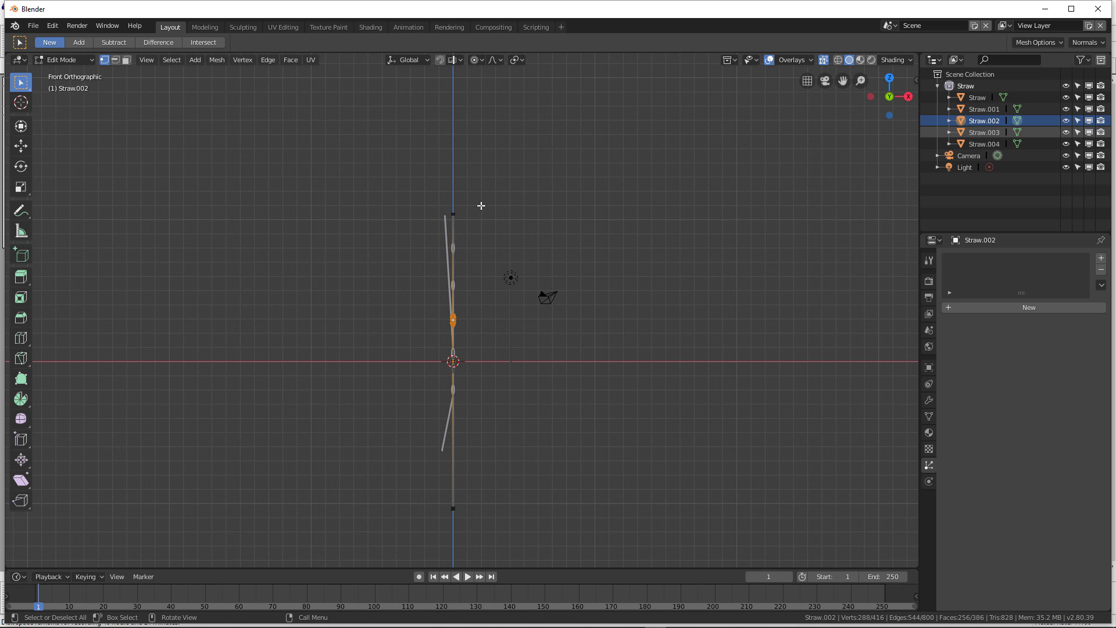
{"action": "key", "text": "alt+a"}
{"action": "left_click_drag", "start_coordinate": [446, 209], "coordinate": [466, 225]}
{"action": "key", "text": "g"}
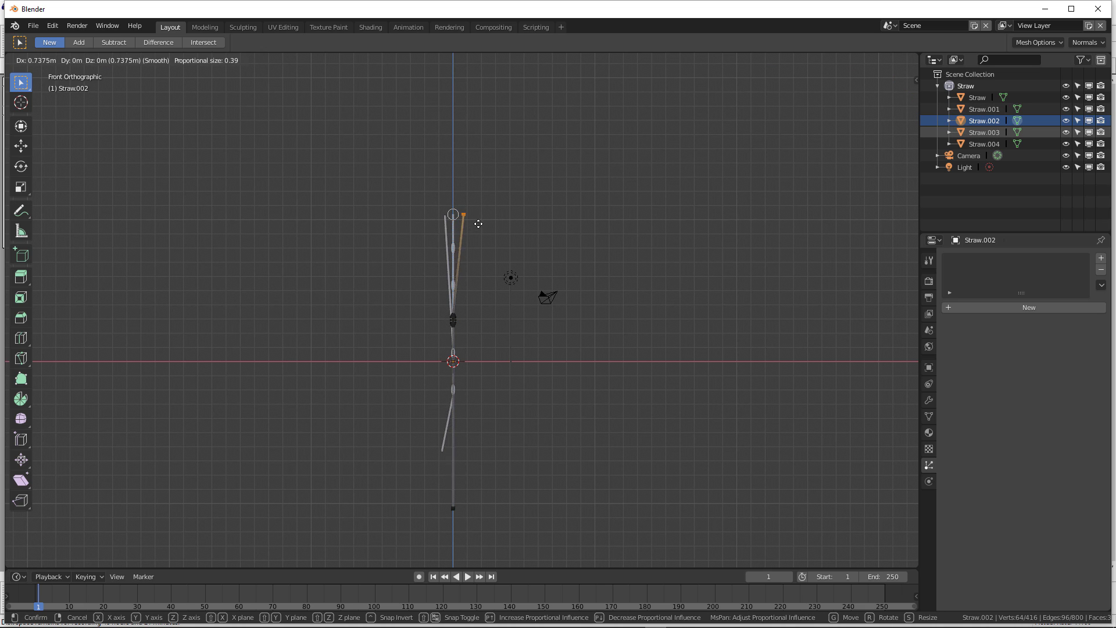
{"action": "left_click", "coordinate": [474, 225]}
Step: Move the upper end of Straw.001 slightly sideways to bend it above its bulge, and return to Object Mode
{"action": "key", "text": "Tab"}
{"action": "left_click", "coordinate": [982, 108]}
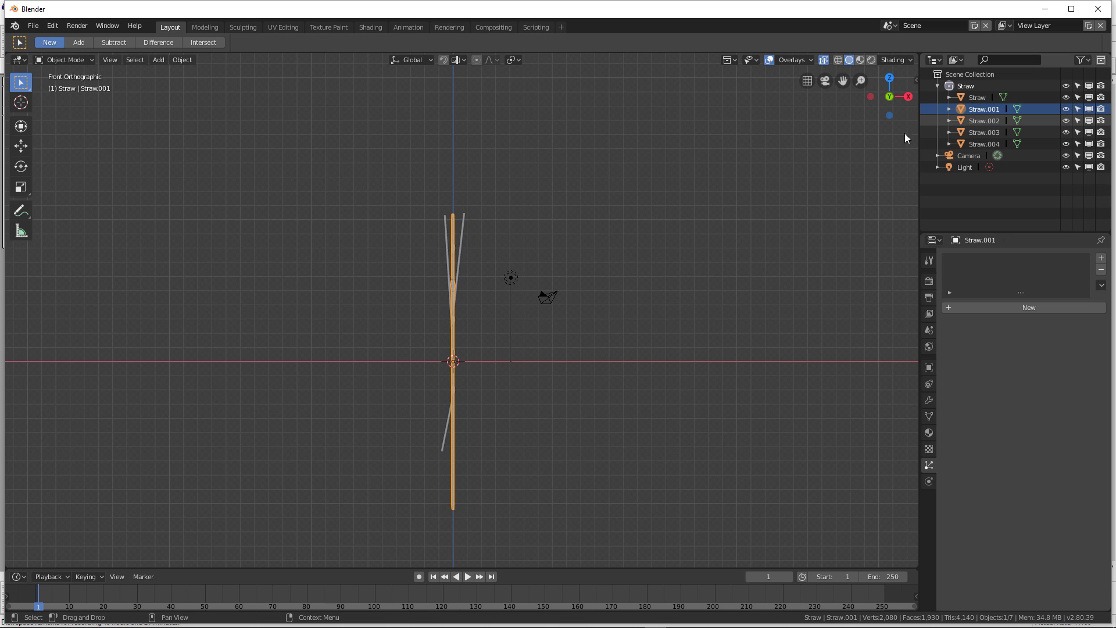
{"action": "key", "text": "Tab"}
{"action": "key", "text": "alt+a"}
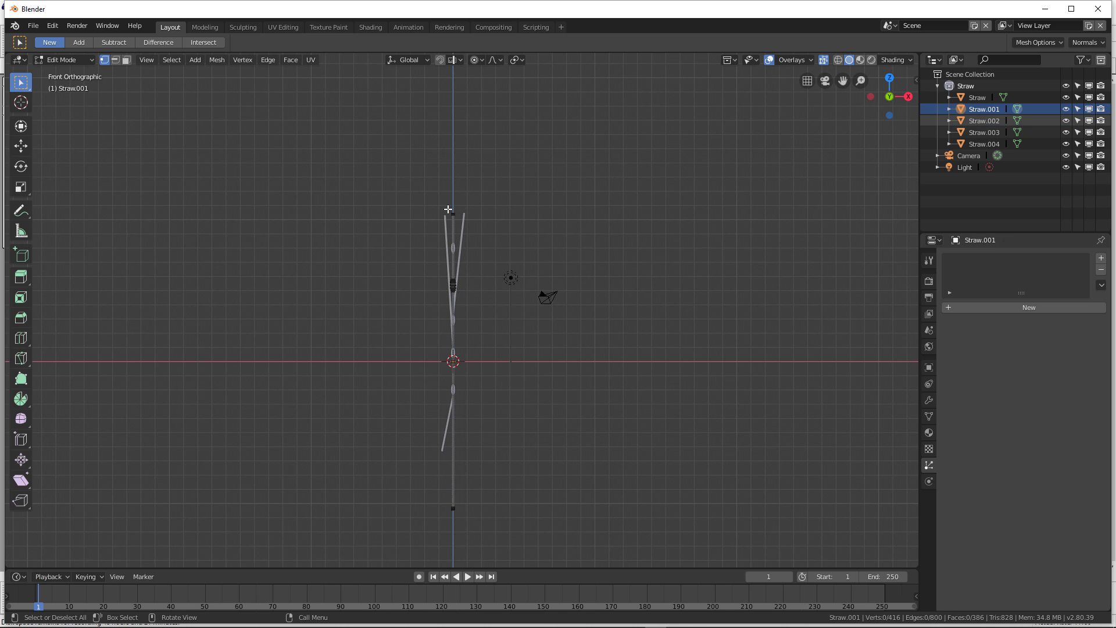
{"action": "left_click_drag", "start_coordinate": [443, 206], "coordinate": [459, 226]}
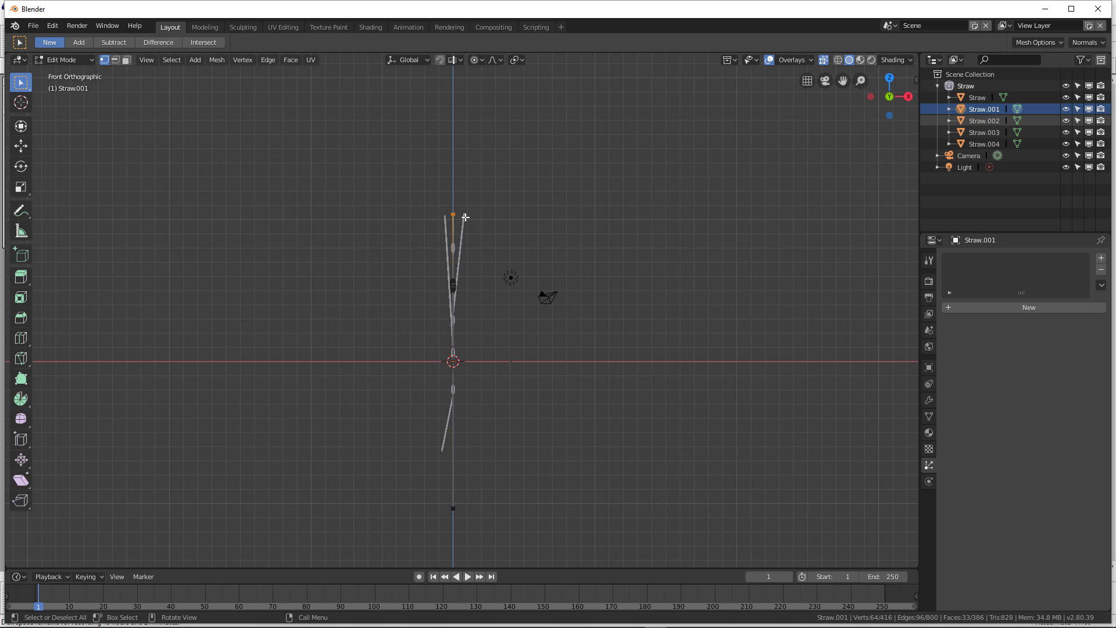
{"action": "key", "text": "g"}
{"action": "left_click", "coordinate": [476, 233]}
{"action": "key", "text": "Tab"}
Step: View the straws in perspective and show the transform properties of Straw.001
{"action": "middle_click_drag", "start_coordinate": [476, 233], "coordinate": [422, 254]}
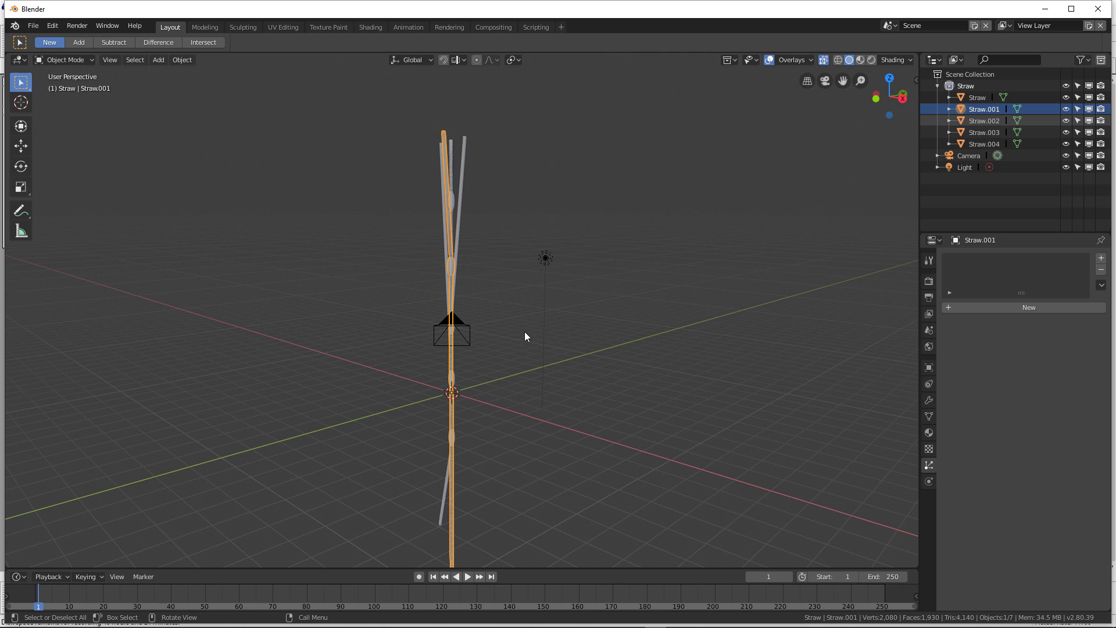
{"action": "middle_click_drag", "start_coordinate": [527, 330], "coordinate": [619, 331]}
{"action": "key", "text": "n"}
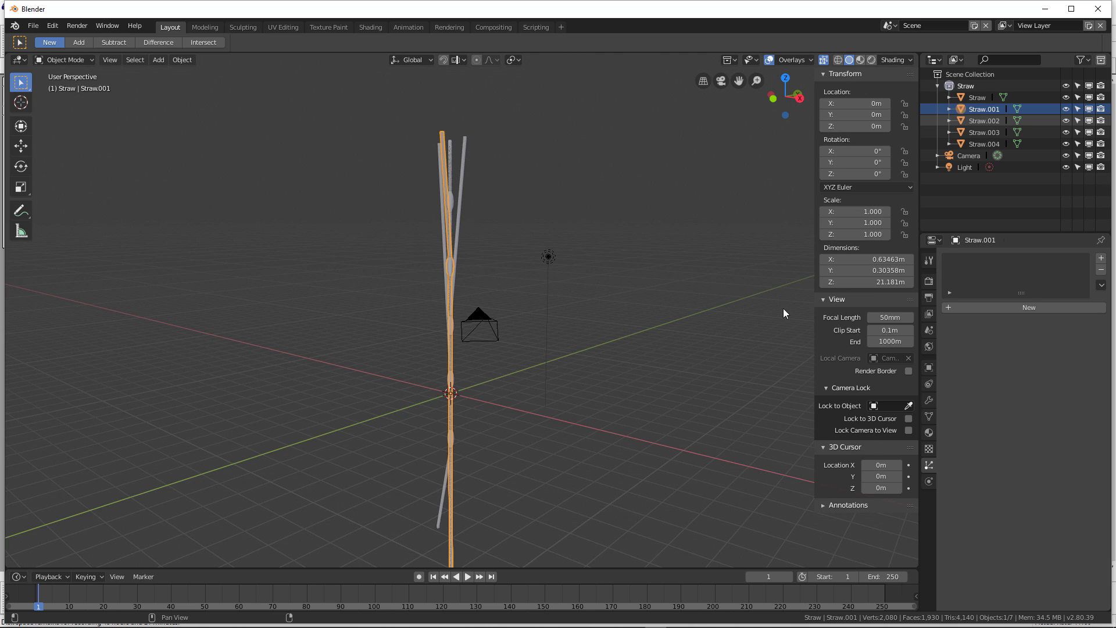
Step: Hide the transform properties and add an image empty at the world origin
{"action": "key", "text": "n"}
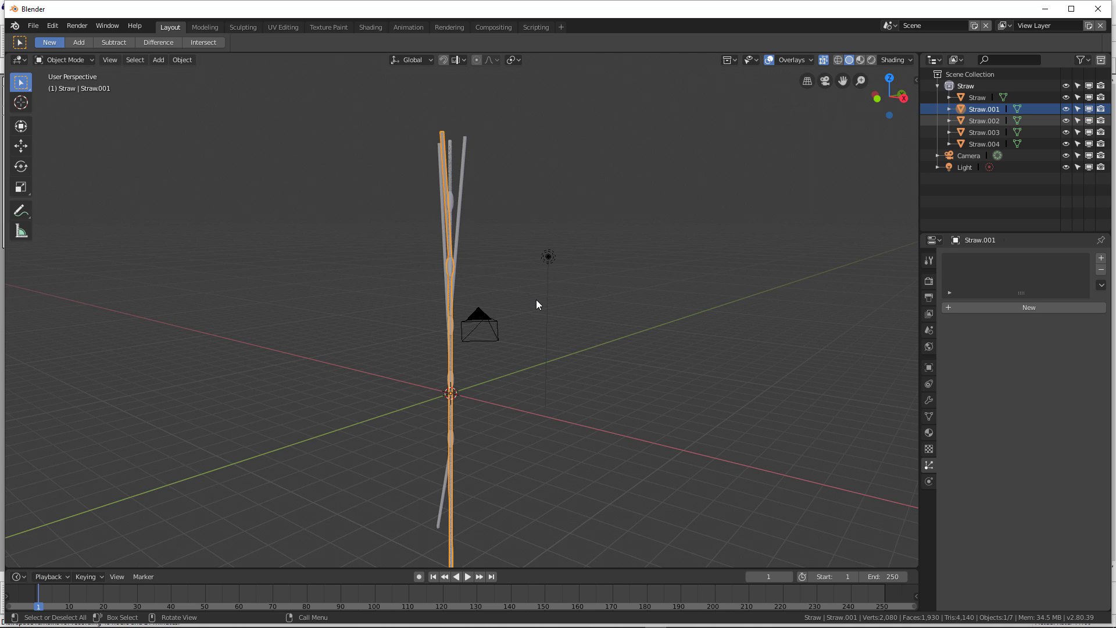
{"action": "key", "text": "shift+a"}
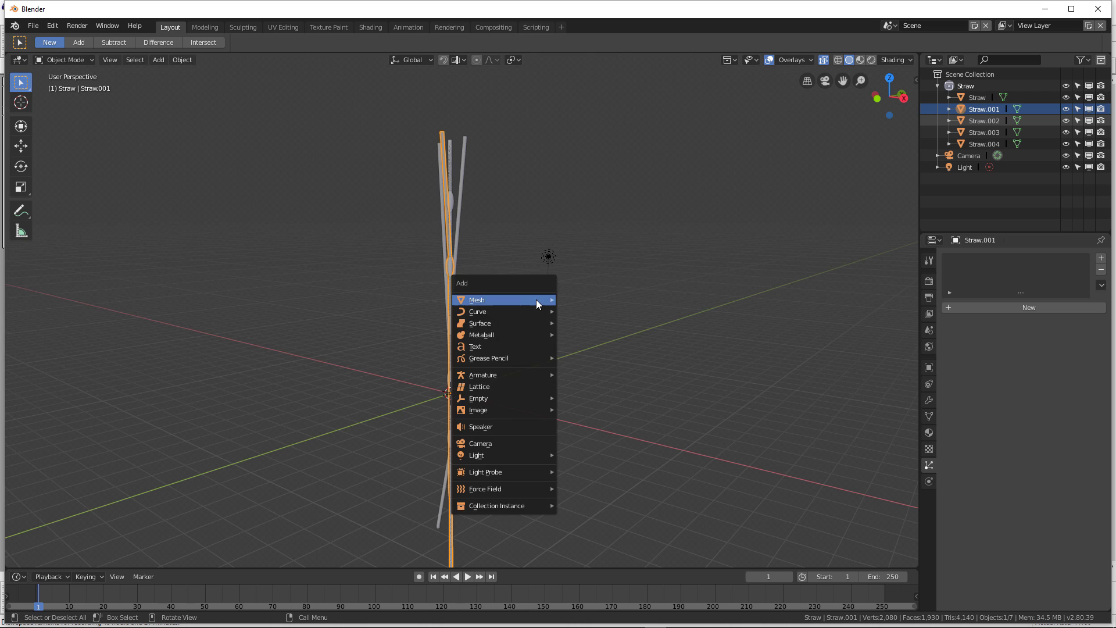
{"action": "mouse_move", "coordinate": [519, 401]}
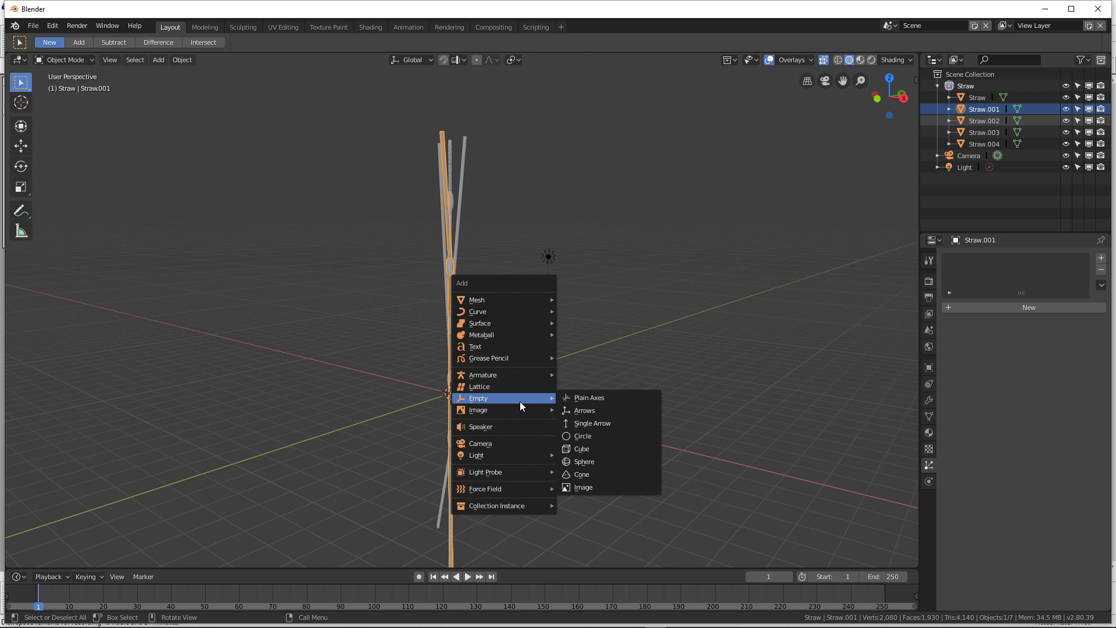
{"action": "left_click", "coordinate": [586, 486]}
{"action": "middle_click_drag", "start_coordinate": [586, 486], "coordinate": [563, 391]}
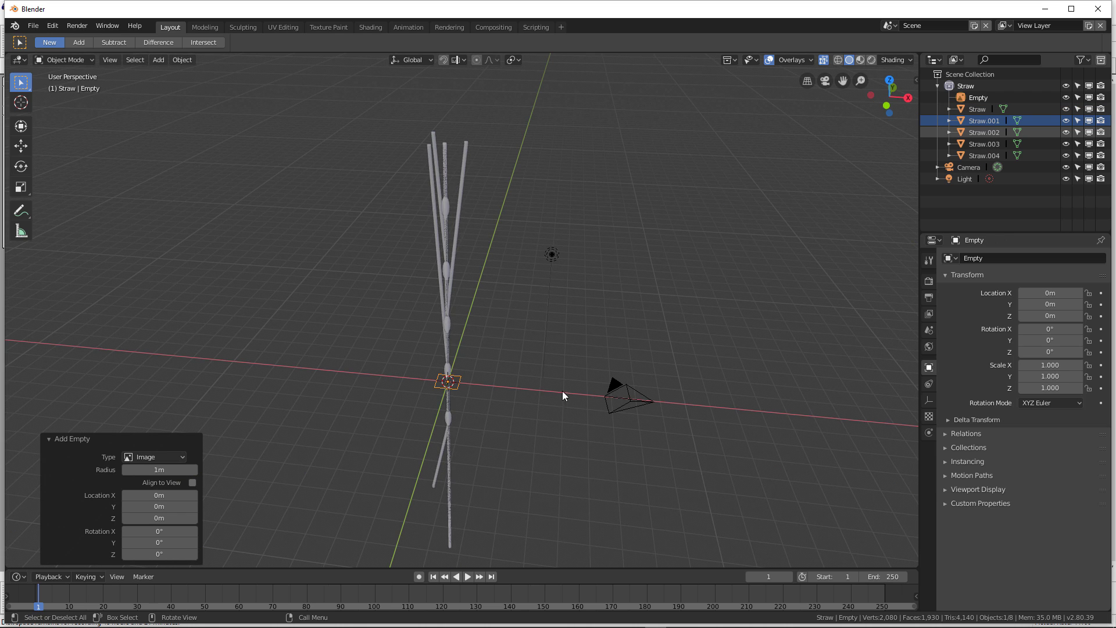
Step: Scale the image empty up by about 9.24 and load Thatched0041_3_download600.jpg into it as a colour reference
{"action": "left_click", "coordinate": [929, 400]}
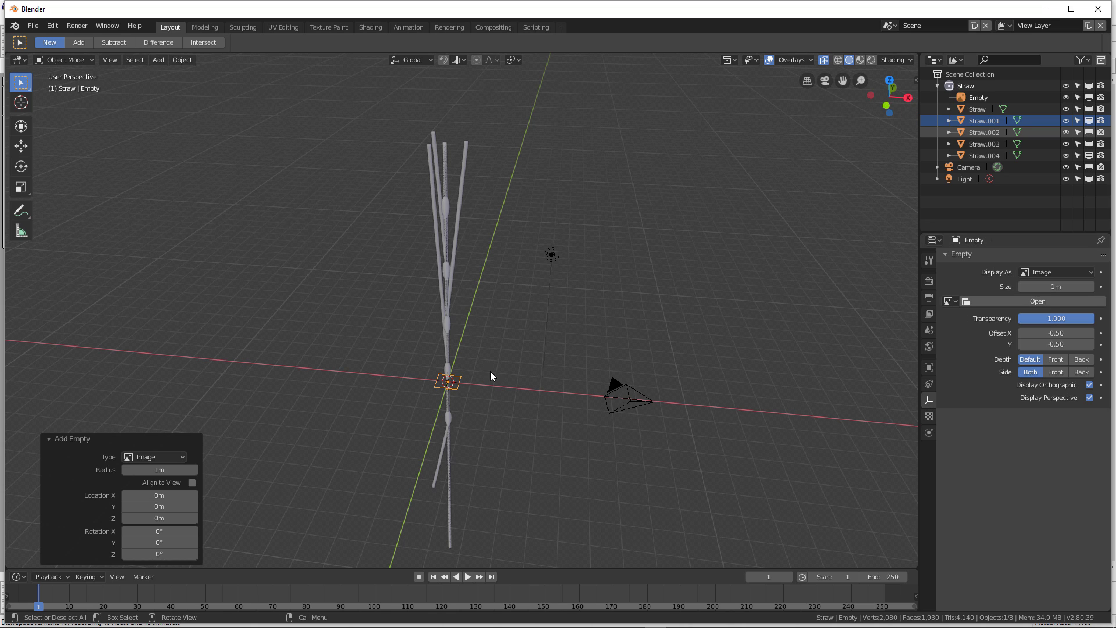
{"action": "key", "text": "s"}
{"action": "left_click", "coordinate": [765, 478]}
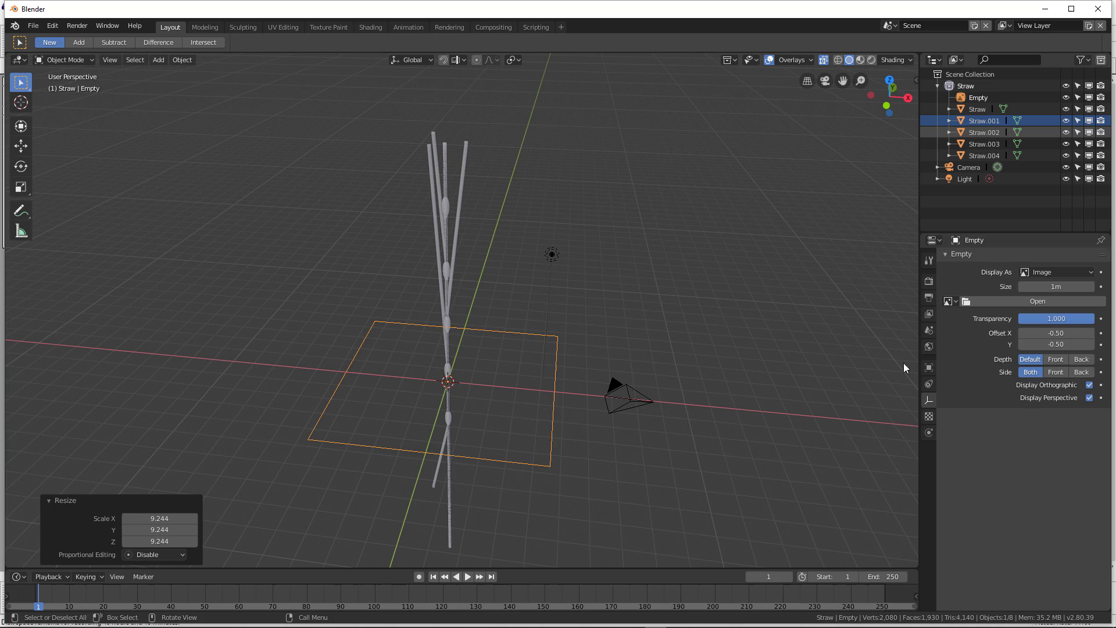
{"action": "left_click", "coordinate": [1003, 303]}
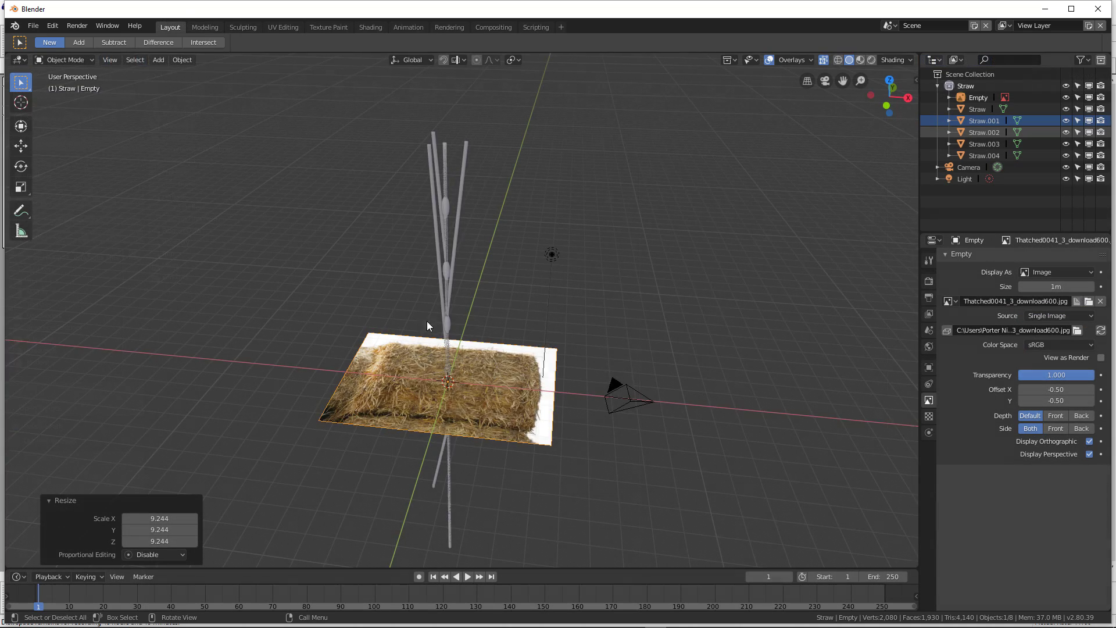
{"action": "scroll", "coordinate": [430, 323], "scroll_direction": "up", "scroll_amount": 4}
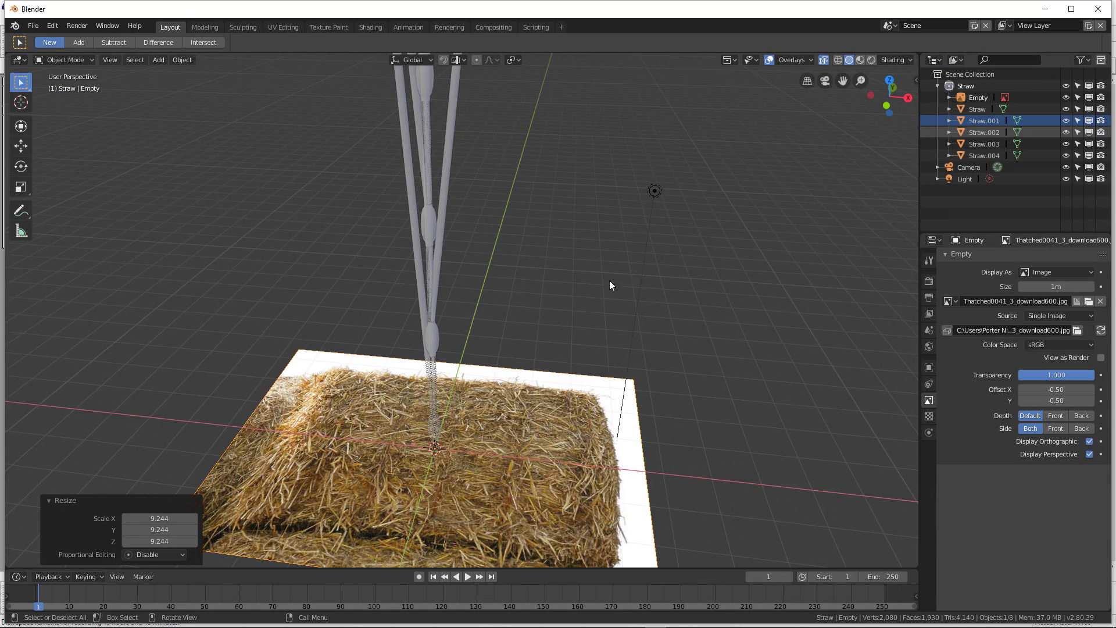
{"action": "scroll", "coordinate": [605, 277], "scroll_direction": "down", "scroll_amount": 2}
Step: Set the base colour of the original Straw's material by sampling a golden tone from the upper part of the hay bale image
{"action": "left_click", "coordinate": [978, 109]}
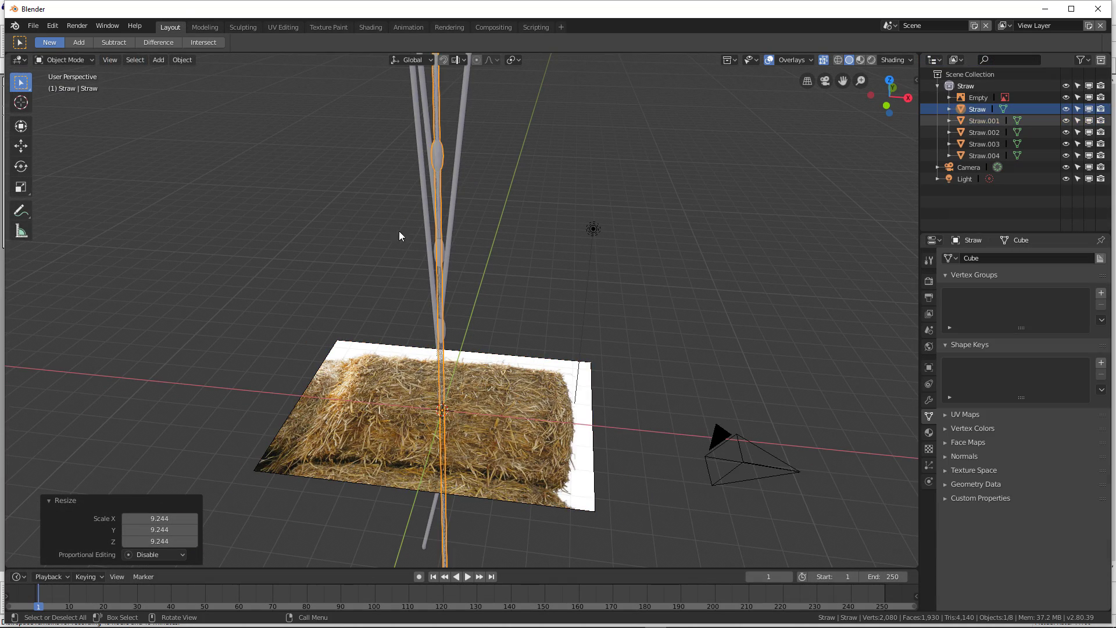
{"action": "left_click", "coordinate": [929, 432]}
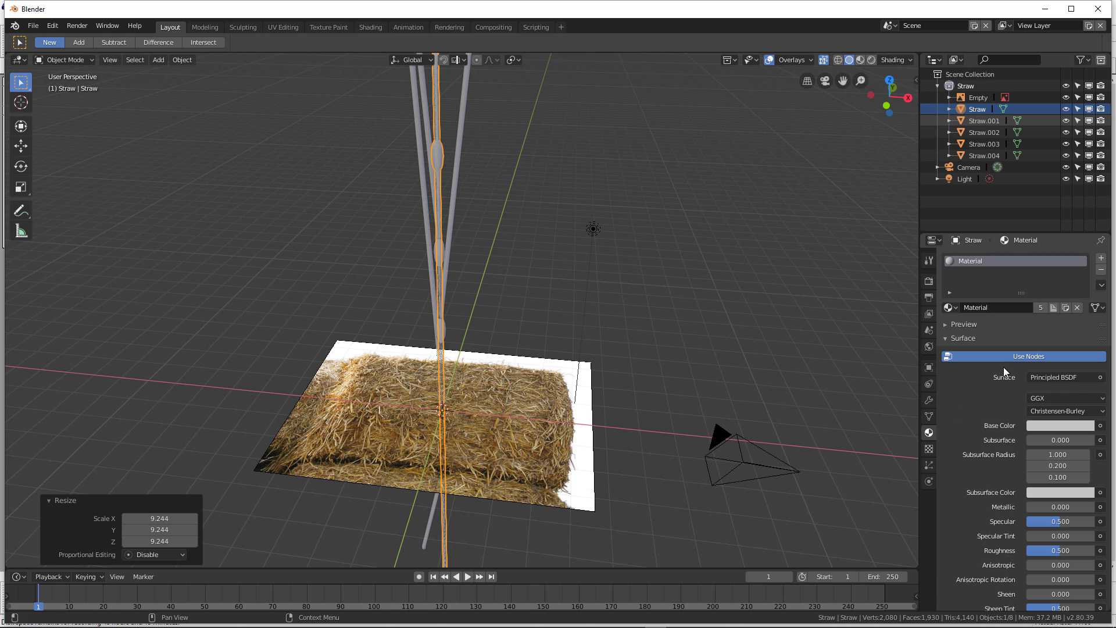
{"action": "left_click", "coordinate": [1041, 426]}
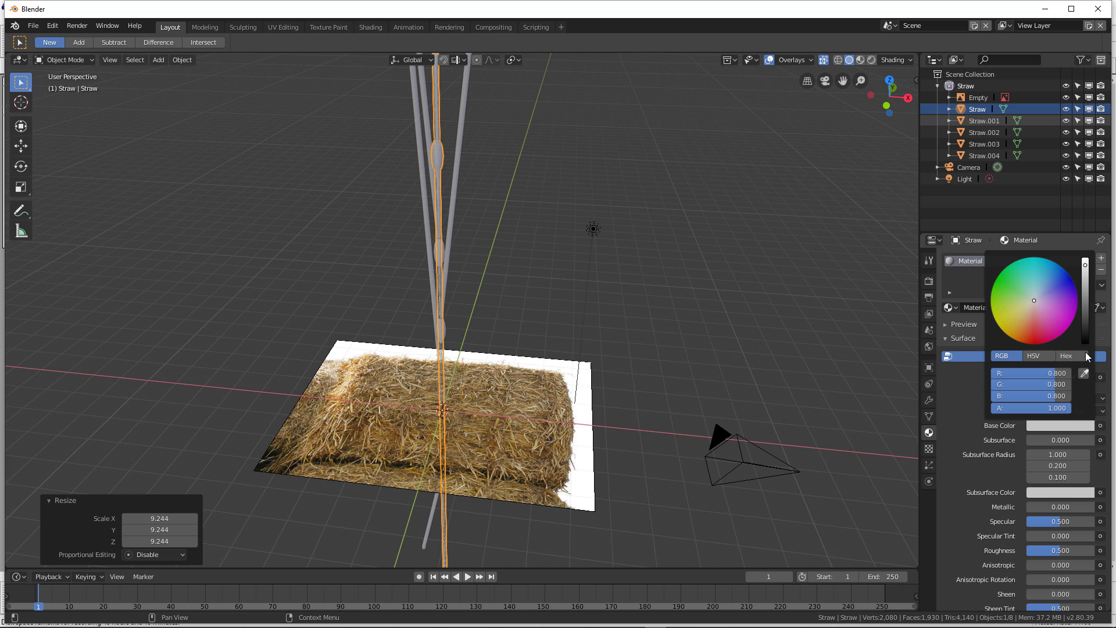
{"action": "left_click", "coordinate": [1084, 374]}
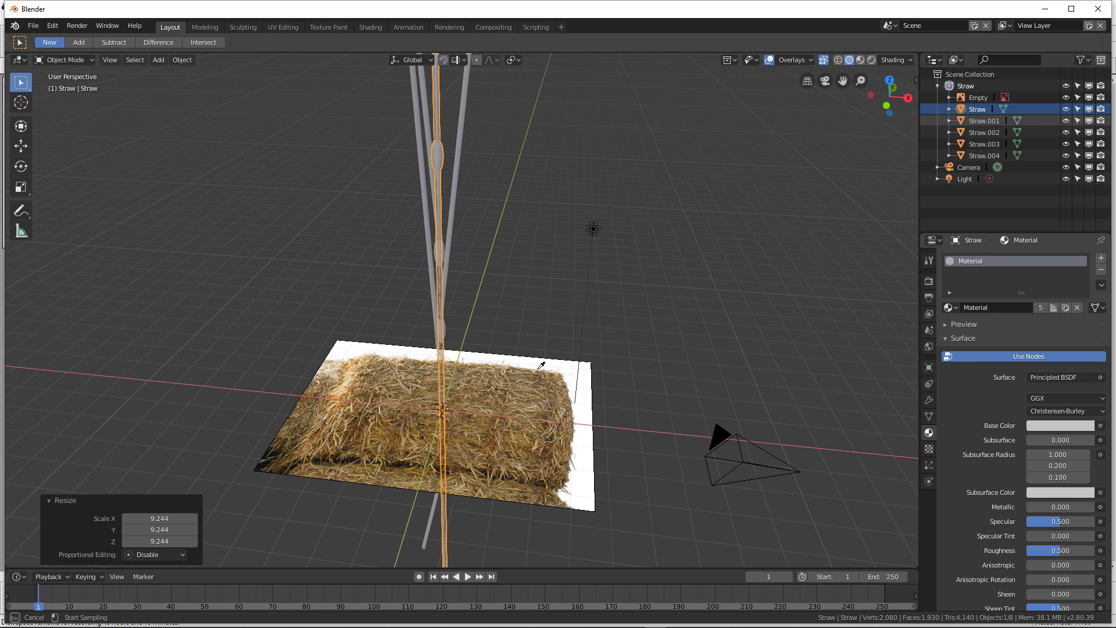
{"action": "left_click", "coordinate": [359, 383]}
Step: Compare the viewport shading modes and set the viewport to LookDev shading to show the straw material colours
{"action": "scroll", "coordinate": [415, 113], "scroll_direction": "down", "scroll_amount": 3}
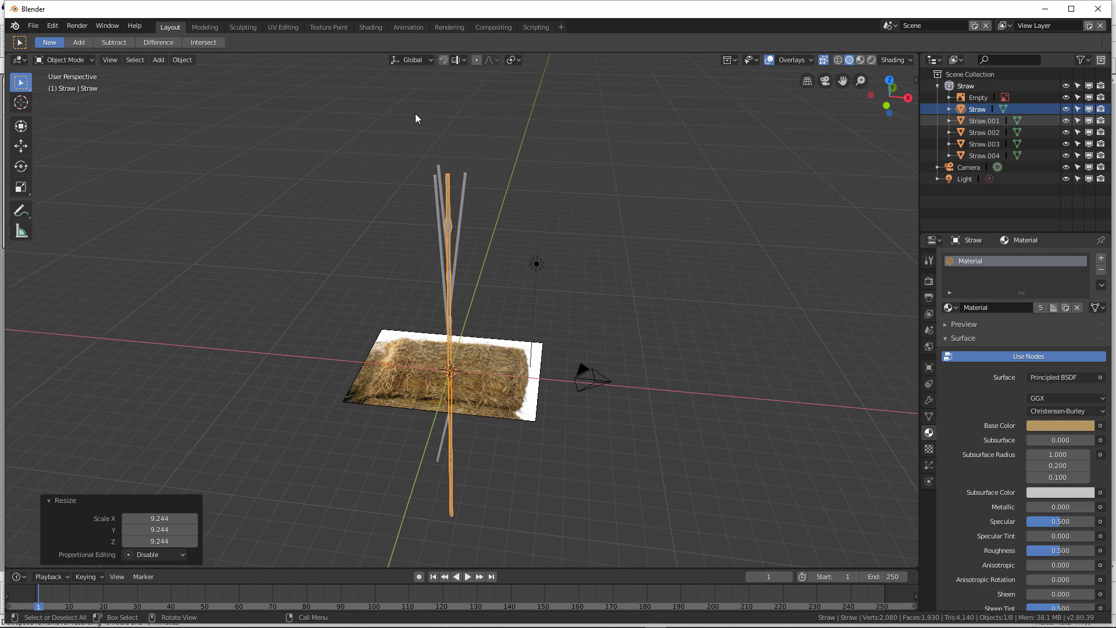
{"action": "scroll", "coordinate": [415, 118], "scroll_direction": "up", "scroll_amount": 1}
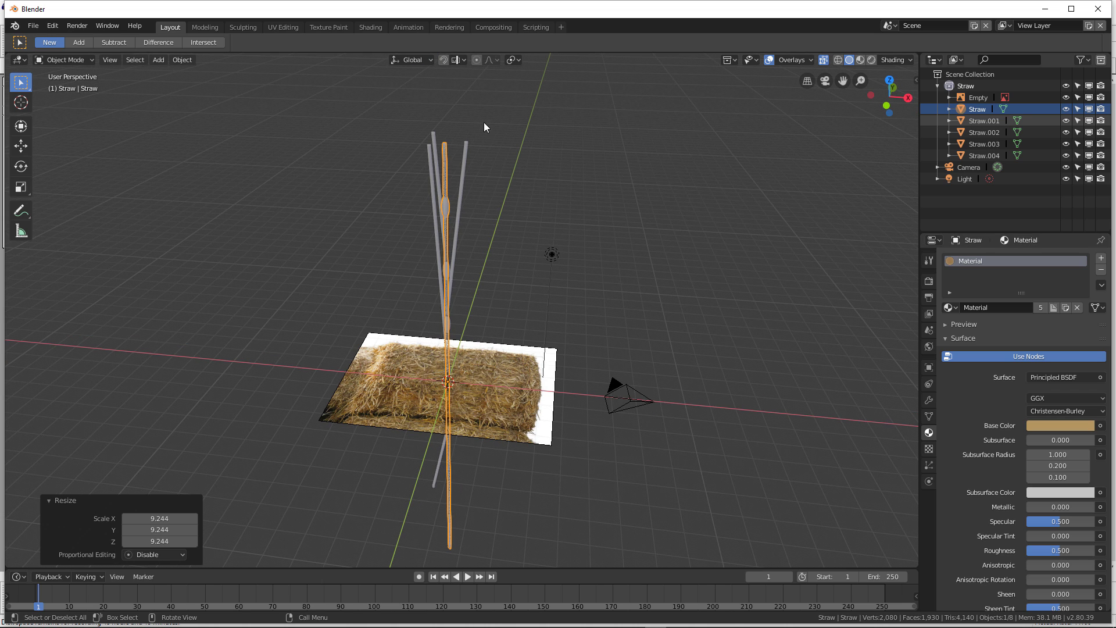
{"action": "left_click", "coordinate": [839, 60]}
{"action": "left_click", "coordinate": [849, 60]}
{"action": "left_click", "coordinate": [860, 59]}
{"action": "left_click", "coordinate": [871, 60]}
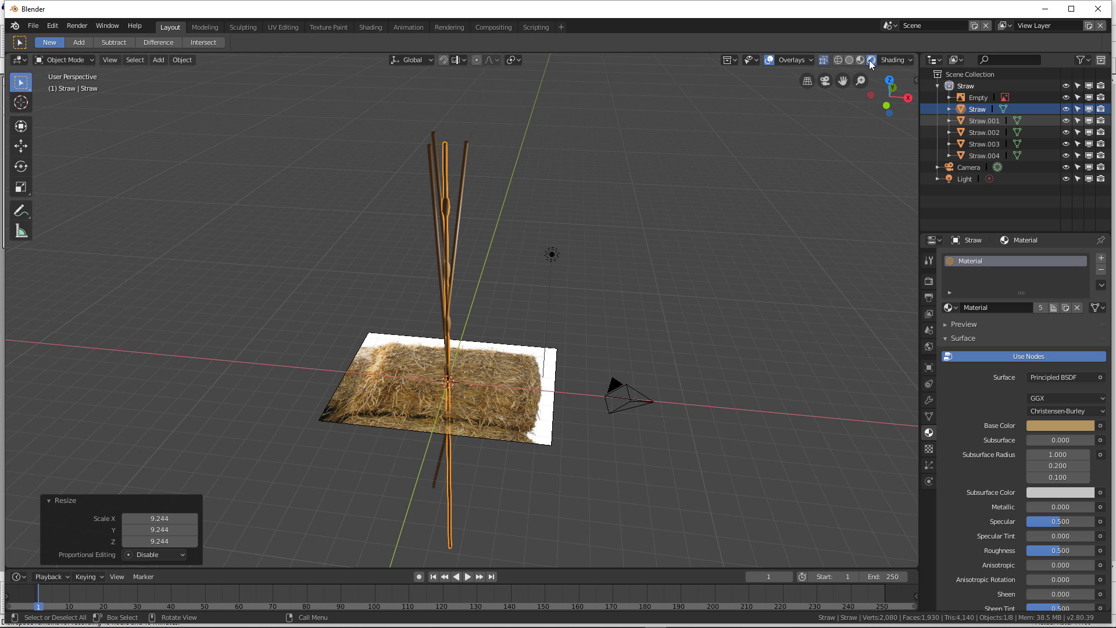
{"action": "left_click", "coordinate": [929, 282]}
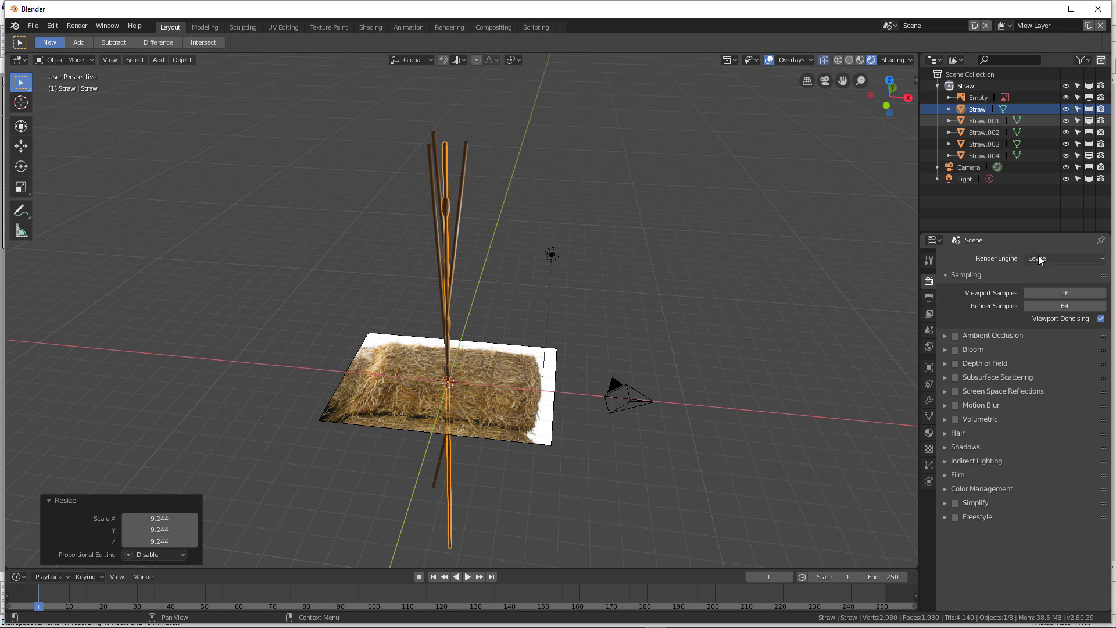
{"action": "left_click", "coordinate": [860, 59]}
{"action": "scroll", "coordinate": [414, 194], "scroll_direction": "up", "scroll_amount": 4}
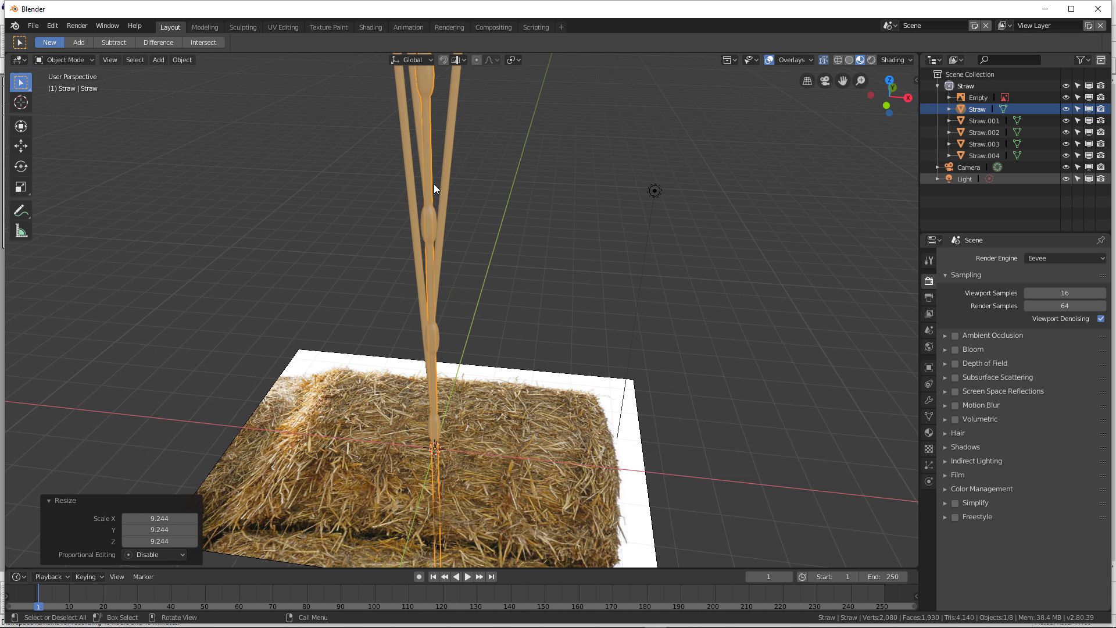
{"action": "scroll", "coordinate": [433, 184], "scroll_direction": "down", "scroll_amount": 5}
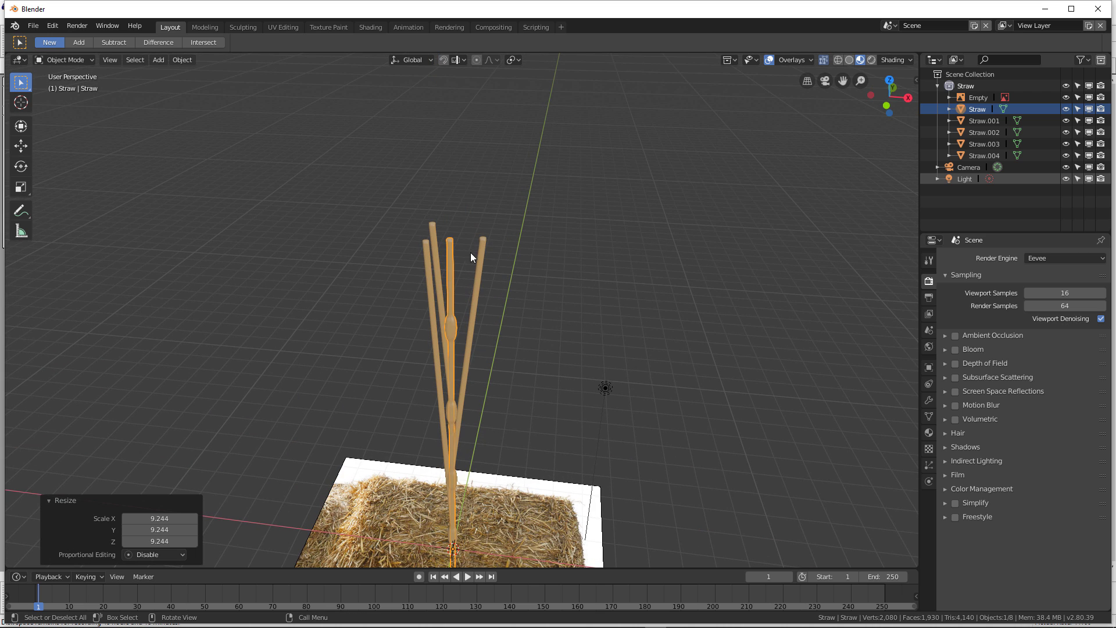
Step: Remove the shared material from Straw.002 and create a new material for it
{"action": "left_click", "coordinate": [480, 253]}
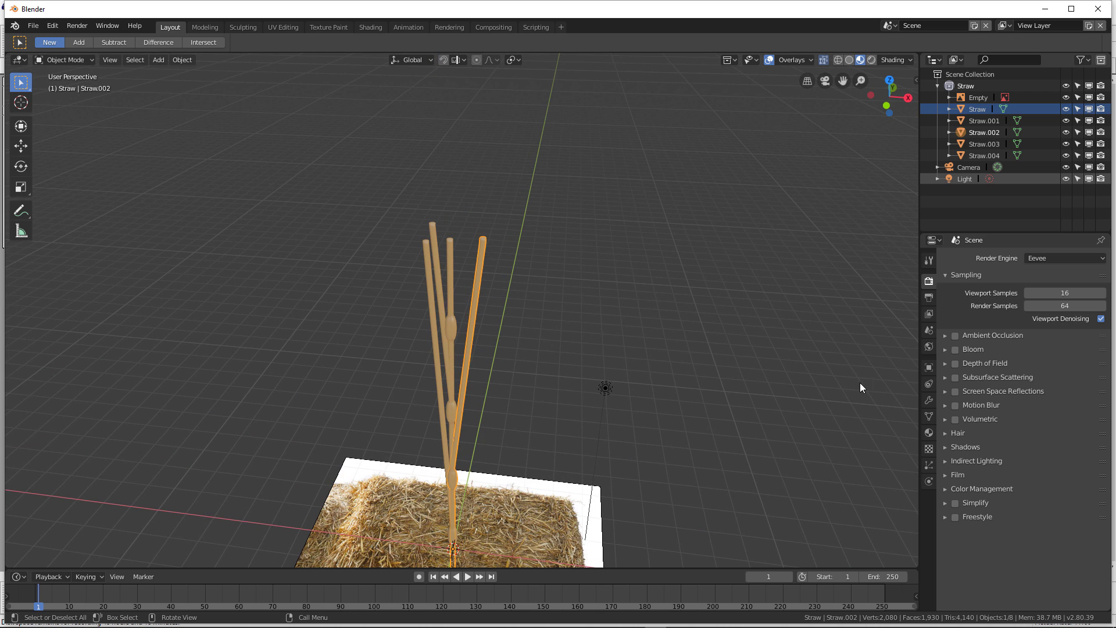
{"action": "left_click", "coordinate": [929, 434]}
{"action": "left_click", "coordinate": [1101, 269]}
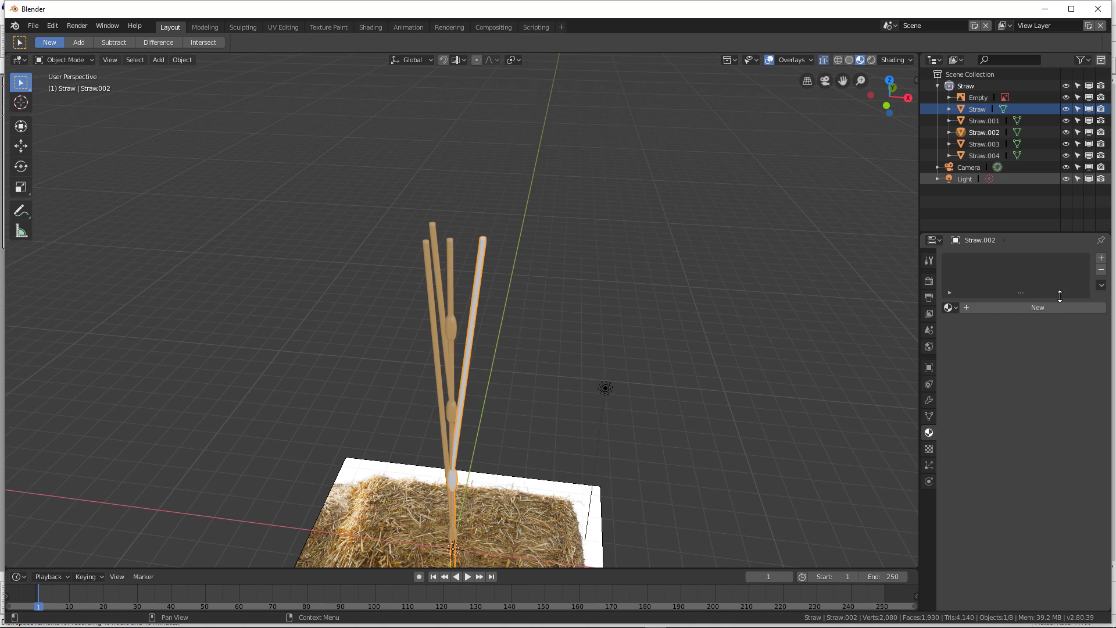
{"action": "left_click", "coordinate": [1035, 307]}
Step: Sample Straw.002's base colour from the hay bale image and darken it to RGB 0.260, 0.167, 0.064
{"action": "left_click", "coordinate": [1038, 425]}
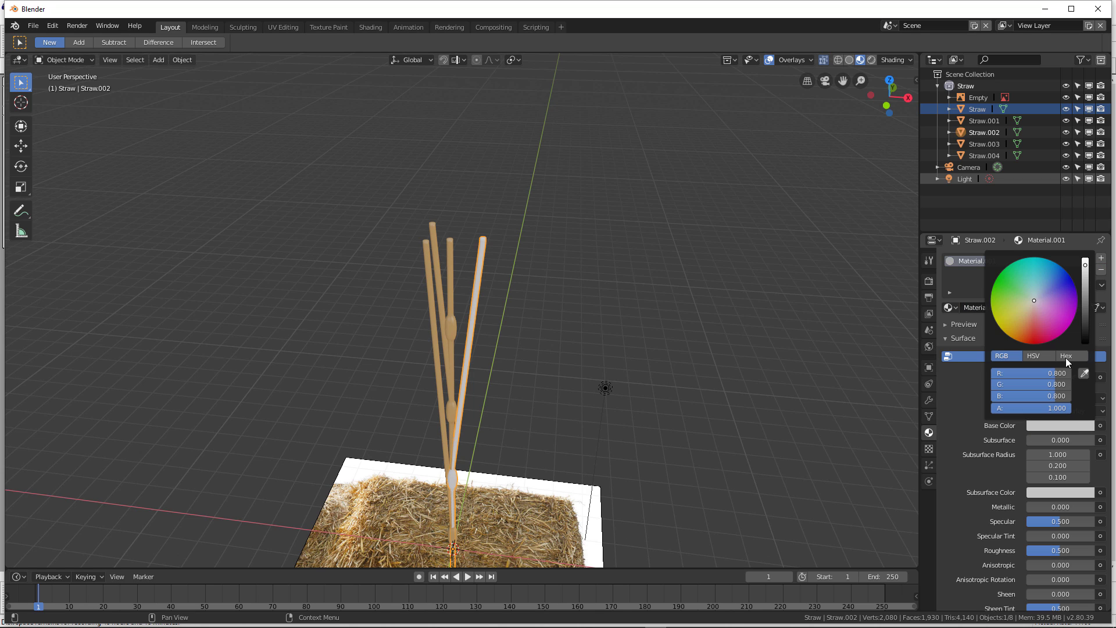
{"action": "left_click", "coordinate": [1083, 373]}
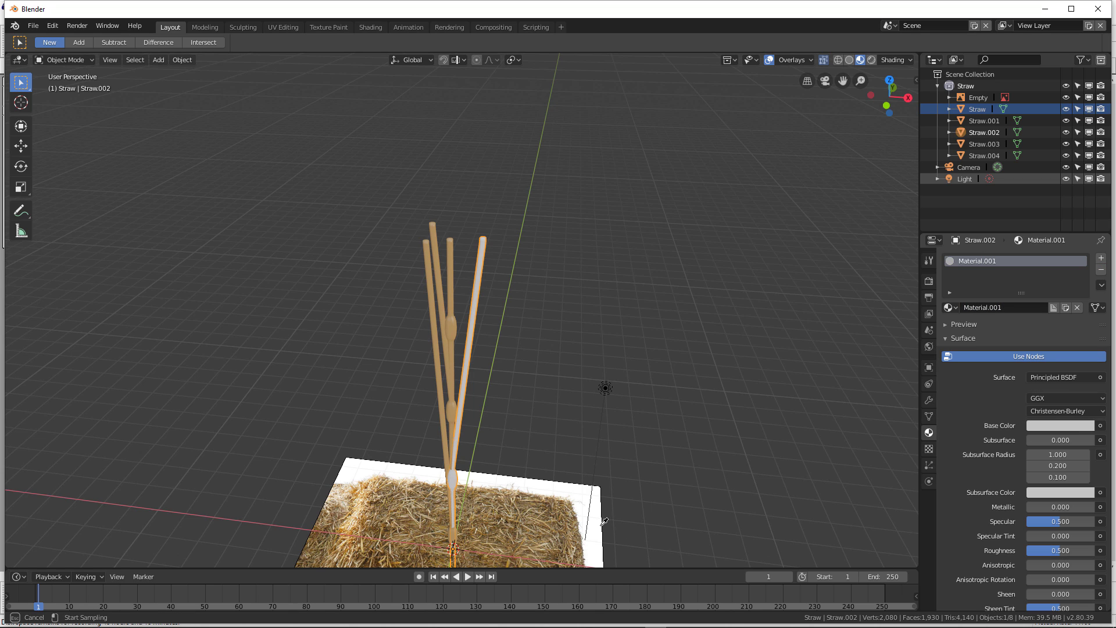
{"action": "left_click", "coordinate": [406, 538]}
{"action": "middle_click_drag", "start_coordinate": [551, 430], "coordinate": [471, 271]}
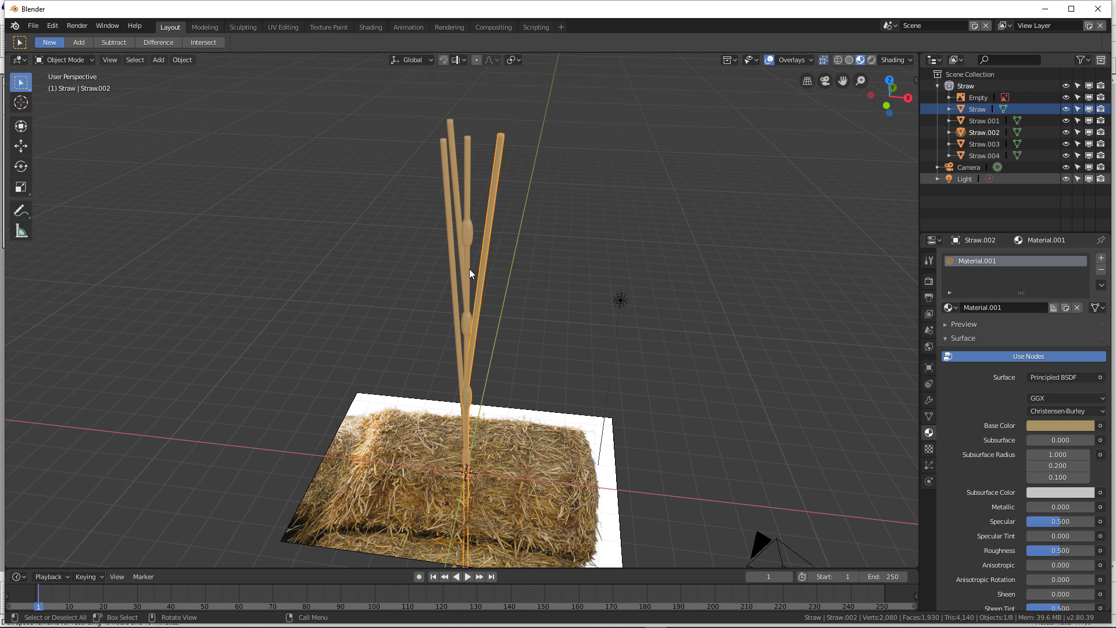
{"action": "left_click", "coordinate": [1047, 426]}
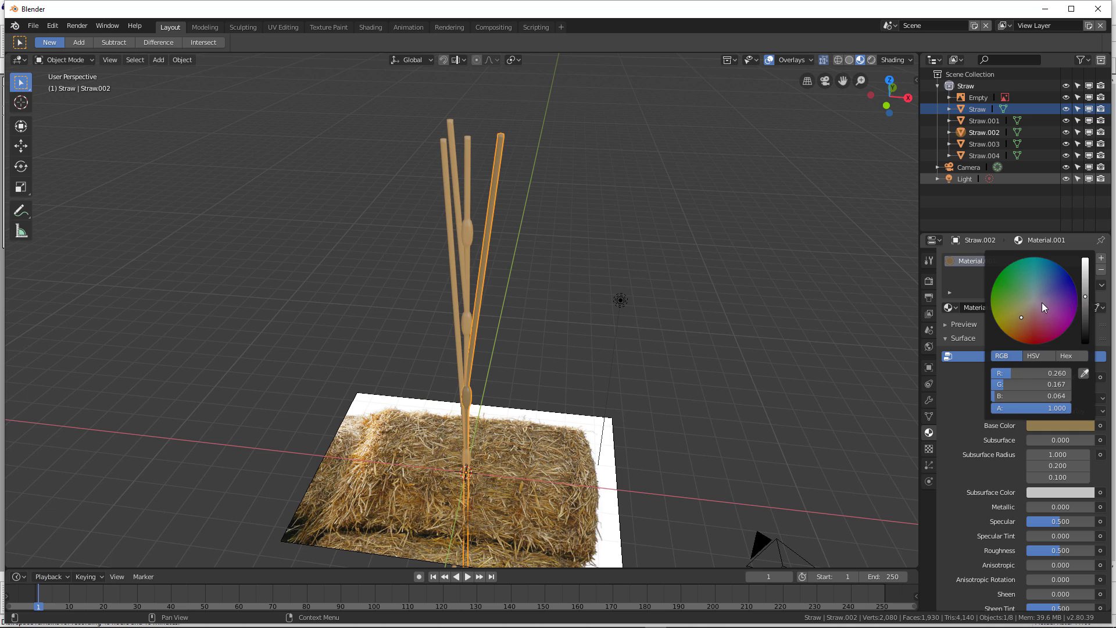
Step: Give Straw.001 its own copy of the shared material and sample its base colour from the front of the hay bale image
{"action": "left_click", "coordinate": [993, 119]}
{"action": "left_click", "coordinate": [1070, 424]}
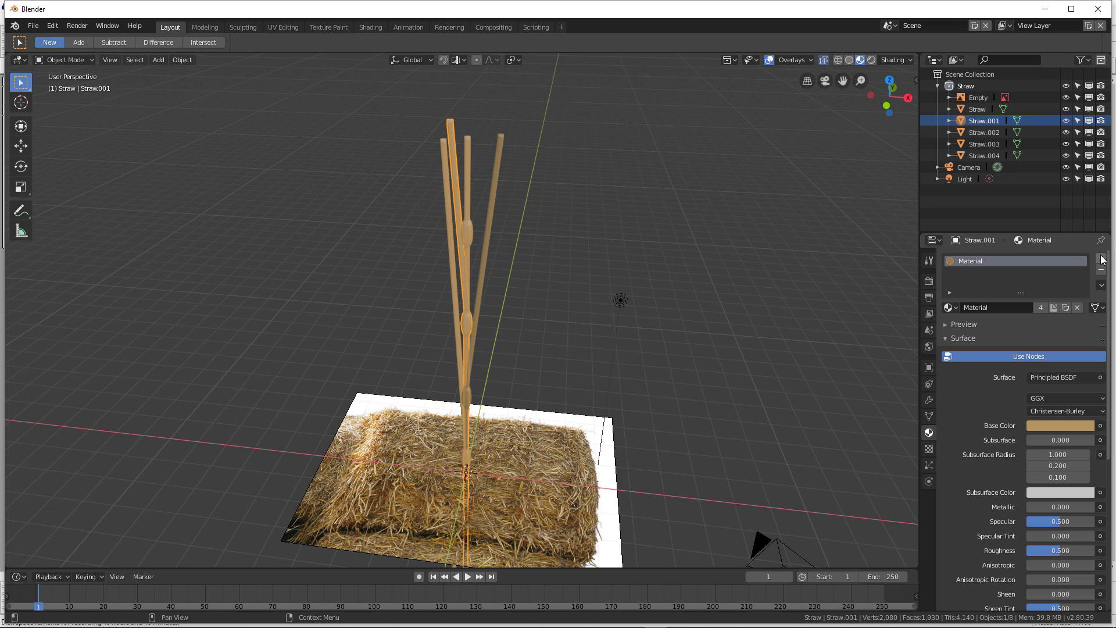
{"action": "left_click", "coordinate": [1066, 308]}
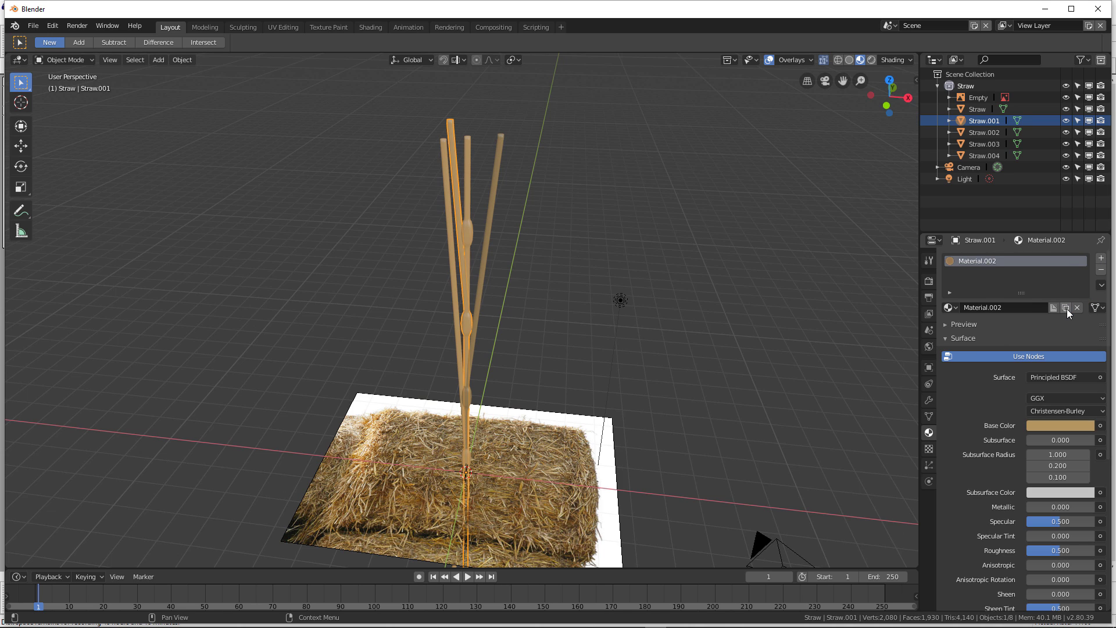
{"action": "left_click", "coordinate": [1032, 427]}
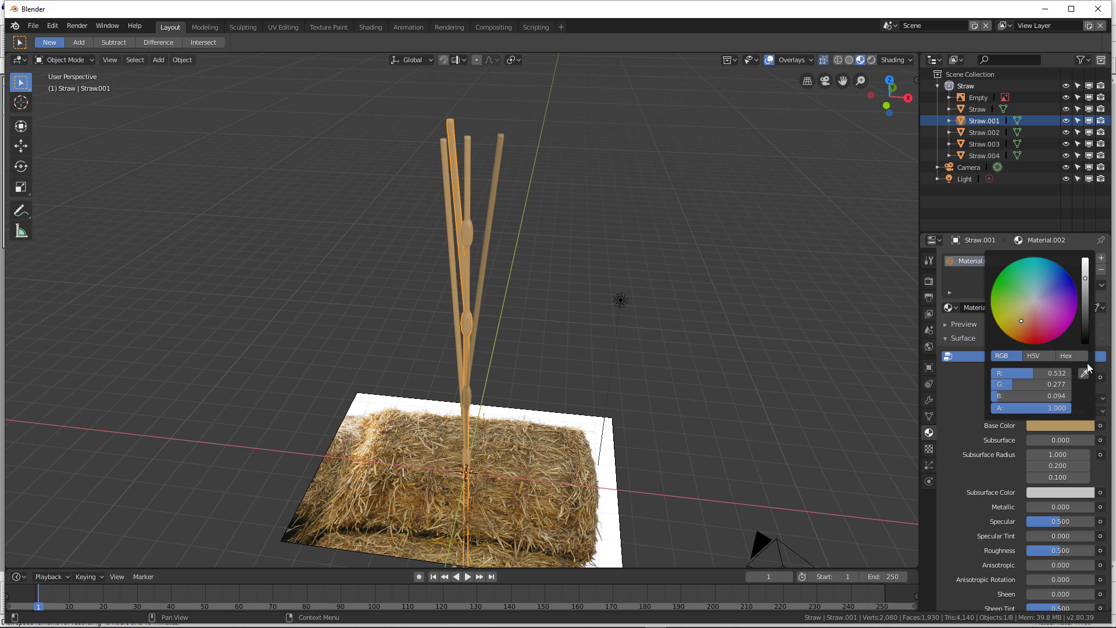
{"action": "left_click", "coordinate": [1090, 369]}
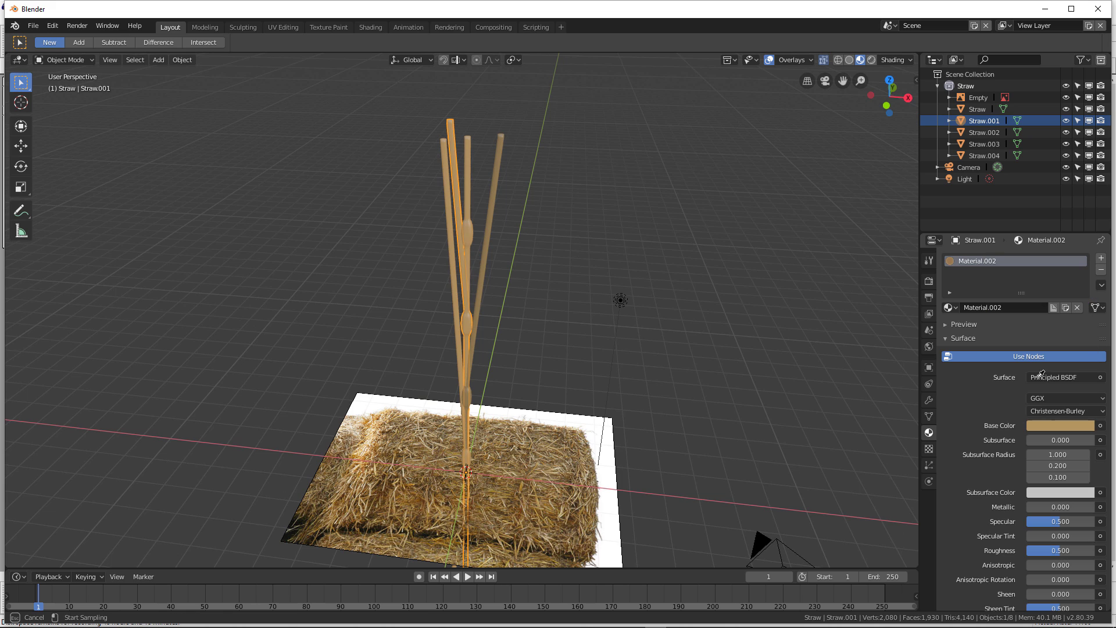
{"action": "left_click", "coordinate": [375, 486]}
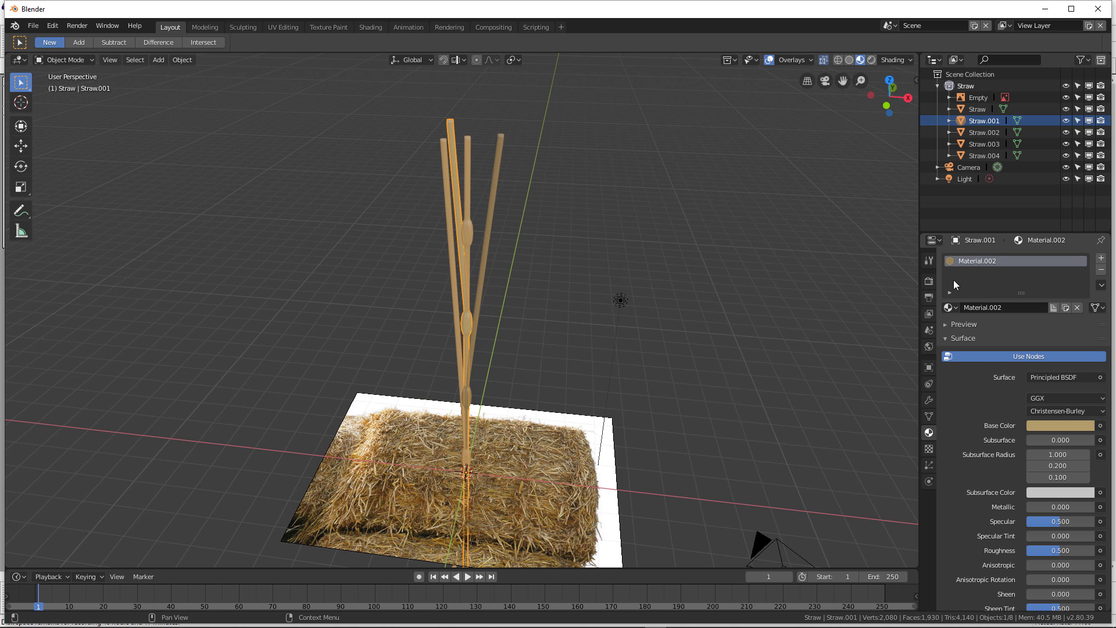
Step: Sample a dark brown from the hay bale image as the base colour of the material on Straw.003
{"action": "left_click", "coordinate": [980, 144]}
{"action": "left_click", "coordinate": [1078, 430]}
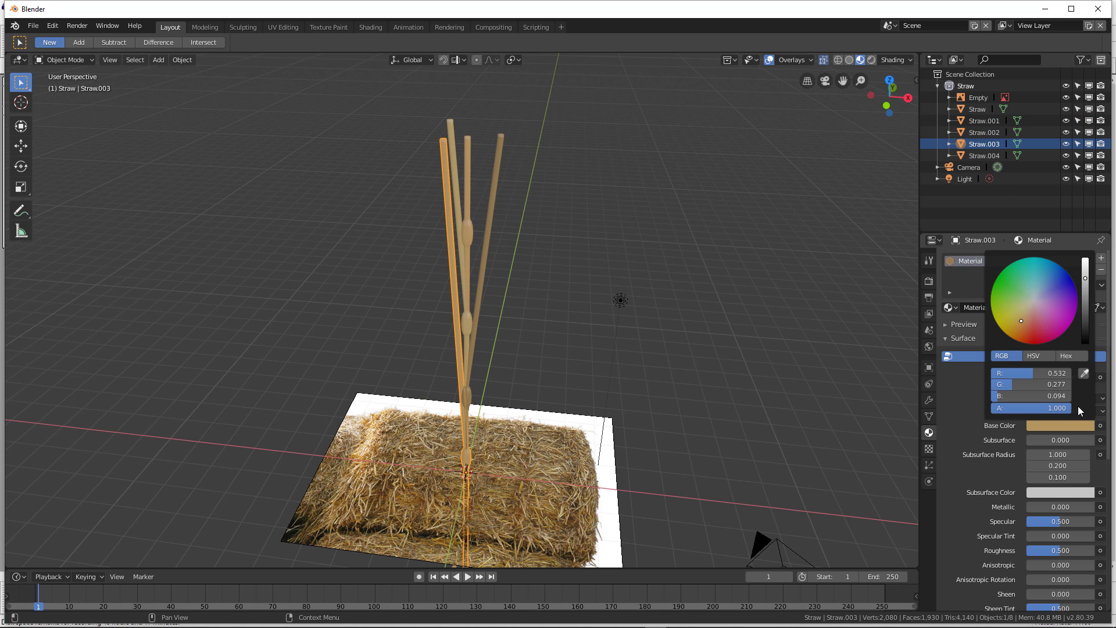
{"action": "left_click", "coordinate": [1083, 373]}
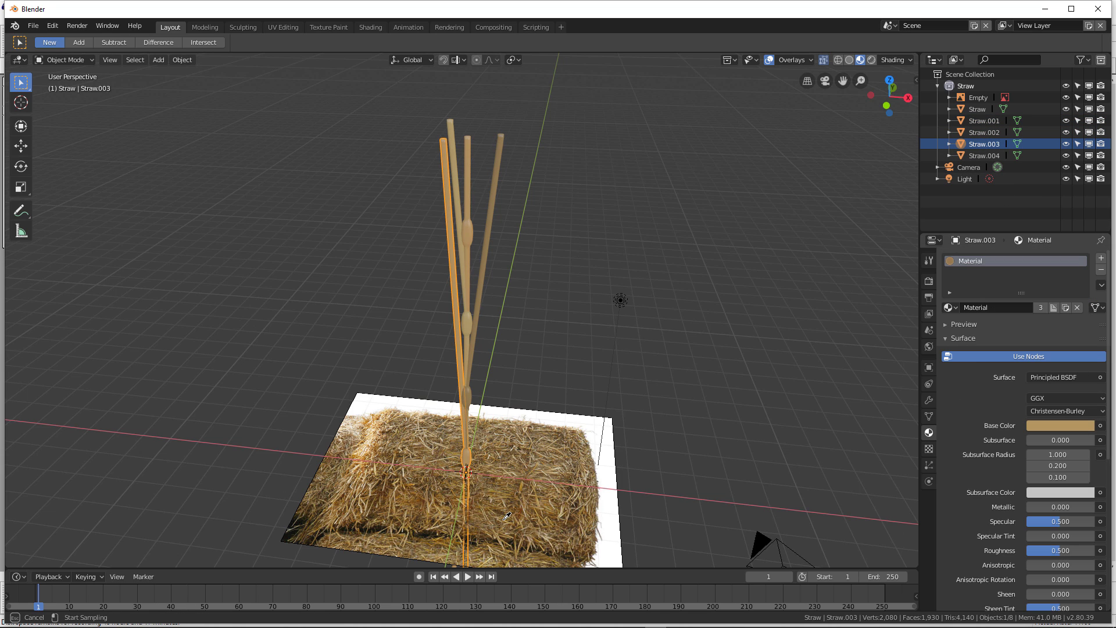
{"action": "left_click", "coordinate": [563, 489]}
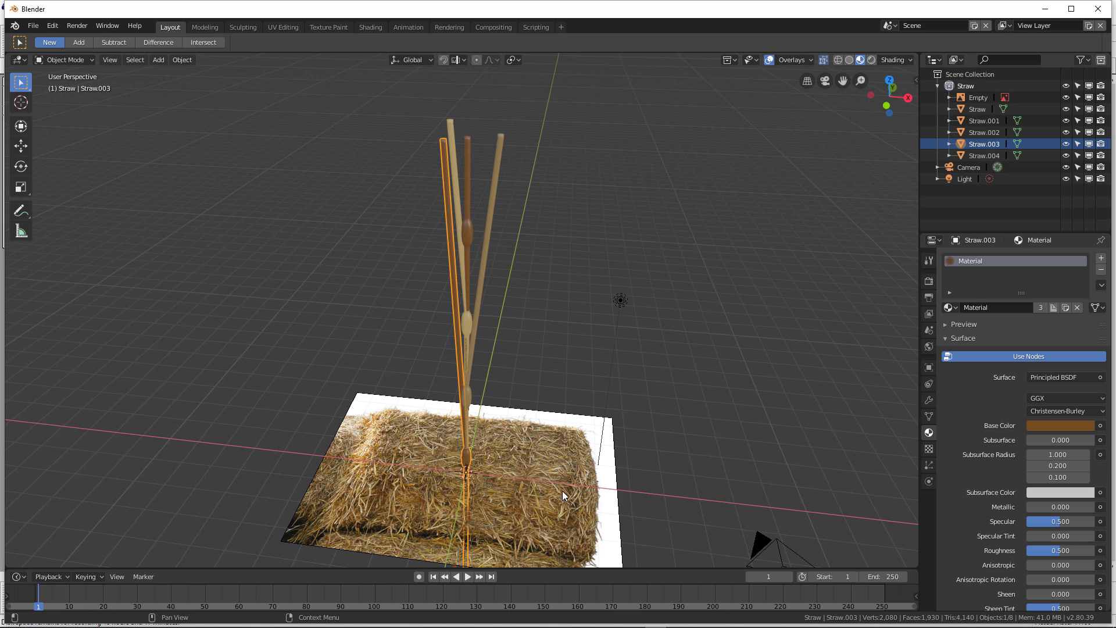
Step: Lighten the brown base colour to RGB 0.281, 0.115, 0.026 and give Straw.003 its own copy of the material
{"action": "left_click", "coordinate": [1037, 423]}
{"action": "left_click_drag", "start_coordinate": [1087, 288], "coordinate": [1085, 295]}
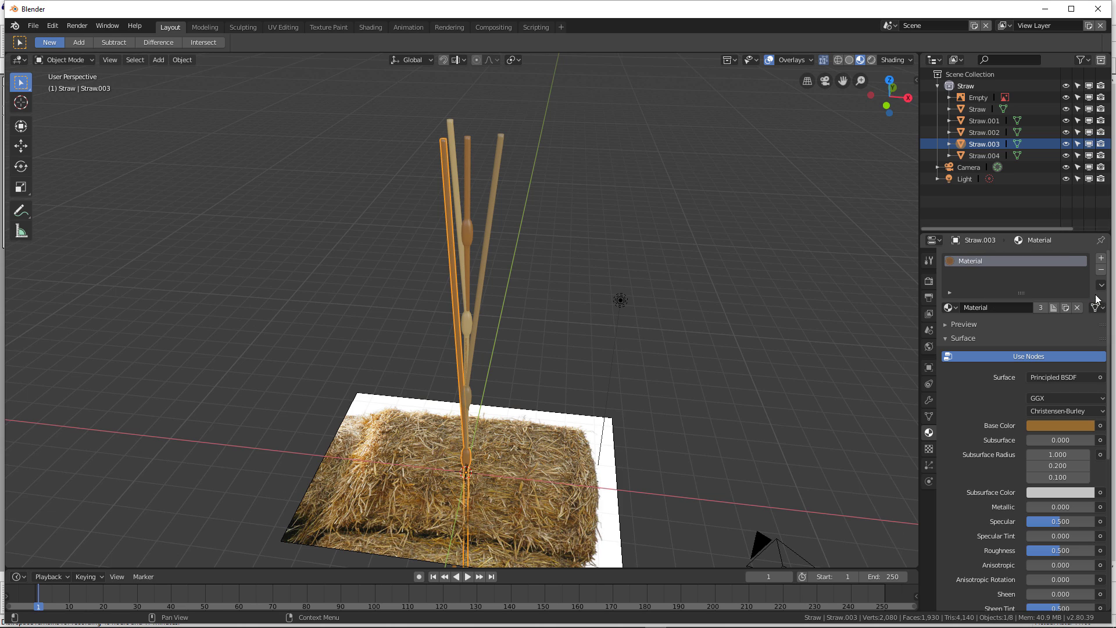
{"action": "left_click", "coordinate": [1065, 307]}
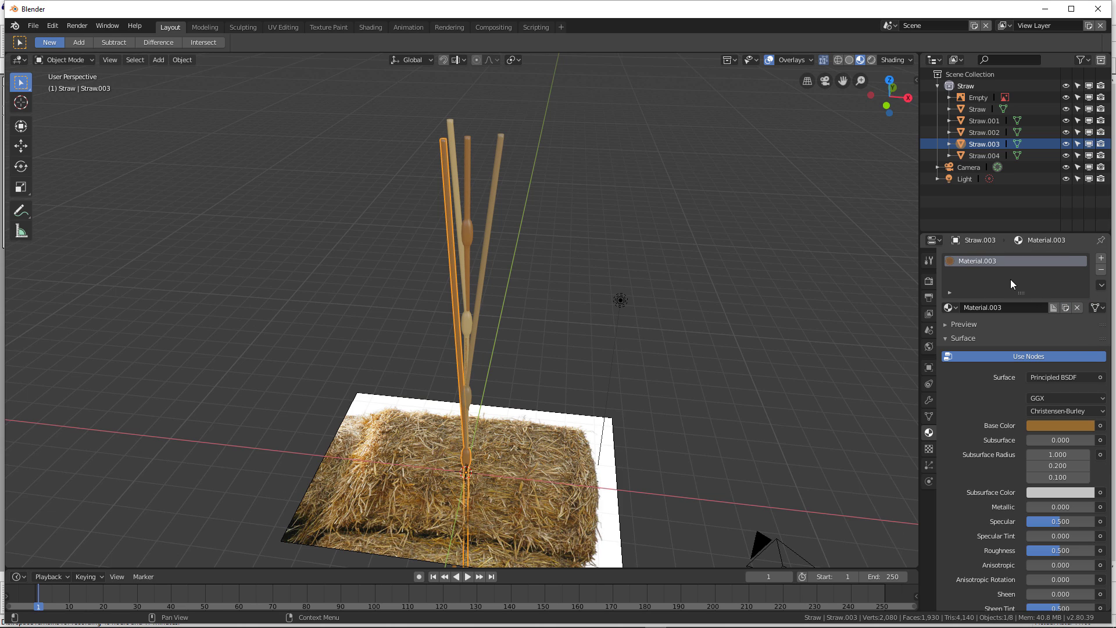
Step: Shift the base colour of Straw.004's material to a yellower tan and brighten it into a light straw colour
{"action": "left_click", "coordinate": [984, 156]}
{"action": "left_click", "coordinate": [1065, 427]}
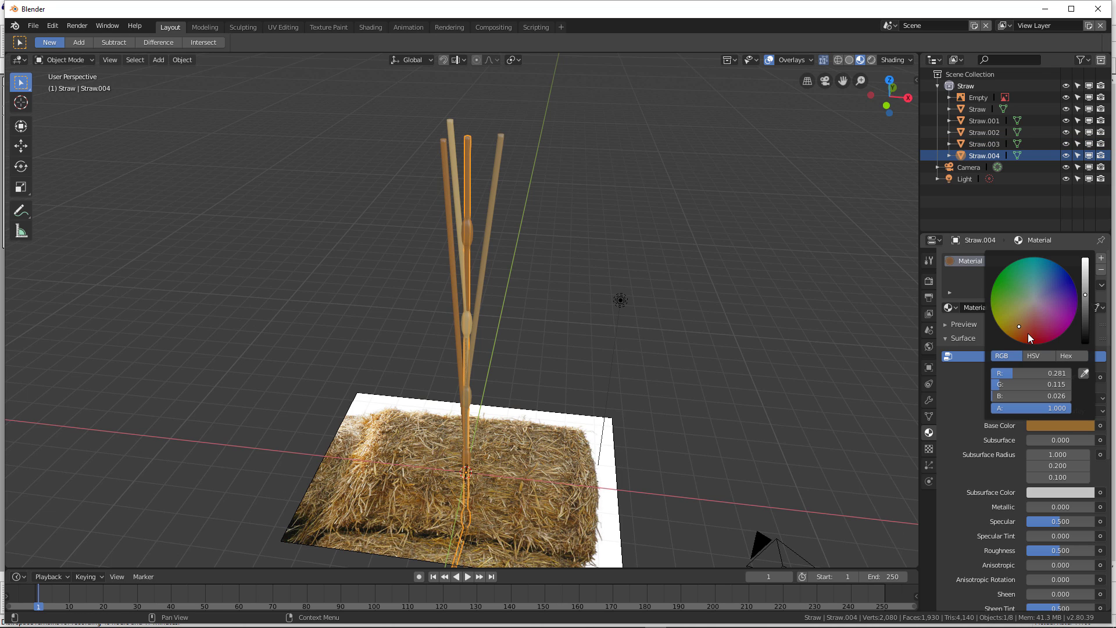
{"action": "left_click", "coordinate": [1020, 317]}
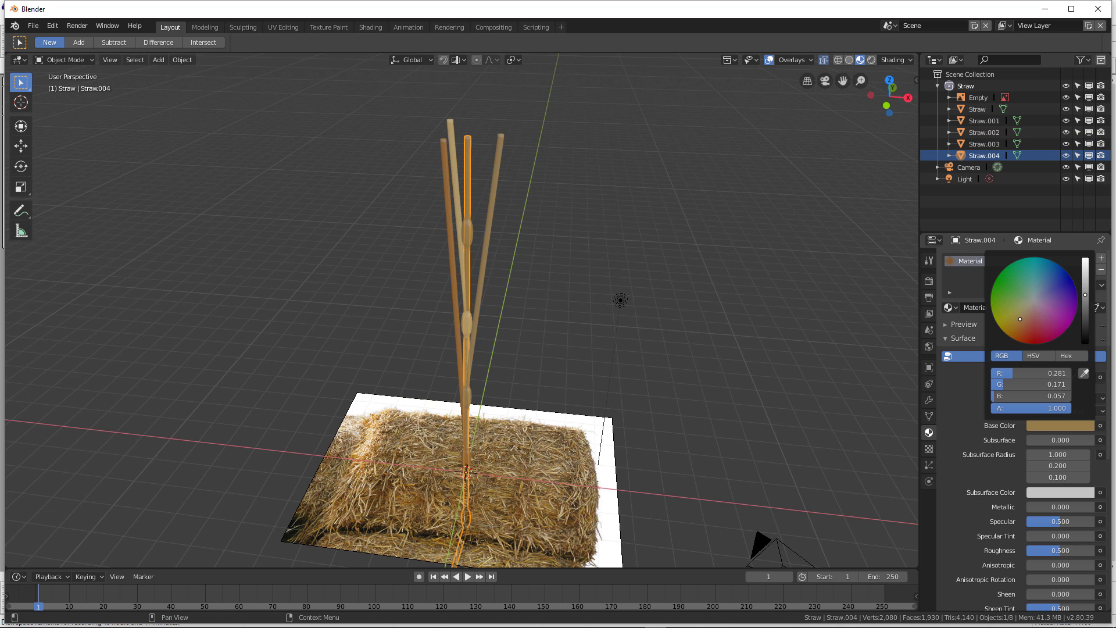
{"action": "left_click", "coordinate": [1085, 278]}
{"action": "left_click", "coordinate": [680, 368]}
{"action": "middle_click_drag", "start_coordinate": [680, 368], "coordinate": [528, 324]}
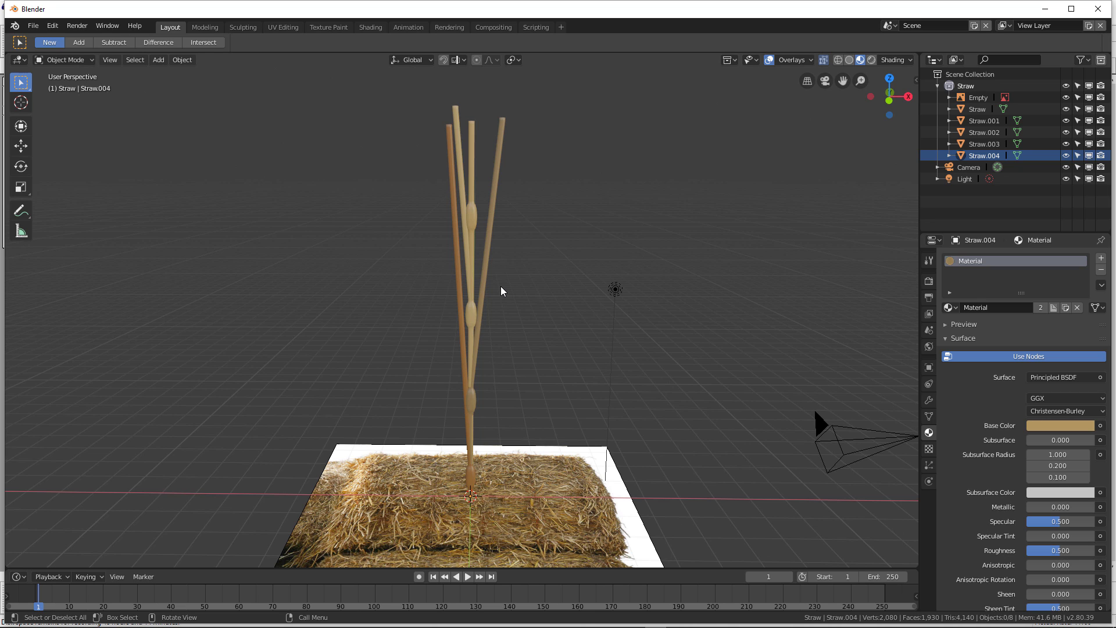
Step: Delete the hay bale reference image from the scene and collapse the Straw collection in the outliner
{"action": "left_click", "coordinate": [581, 467]}
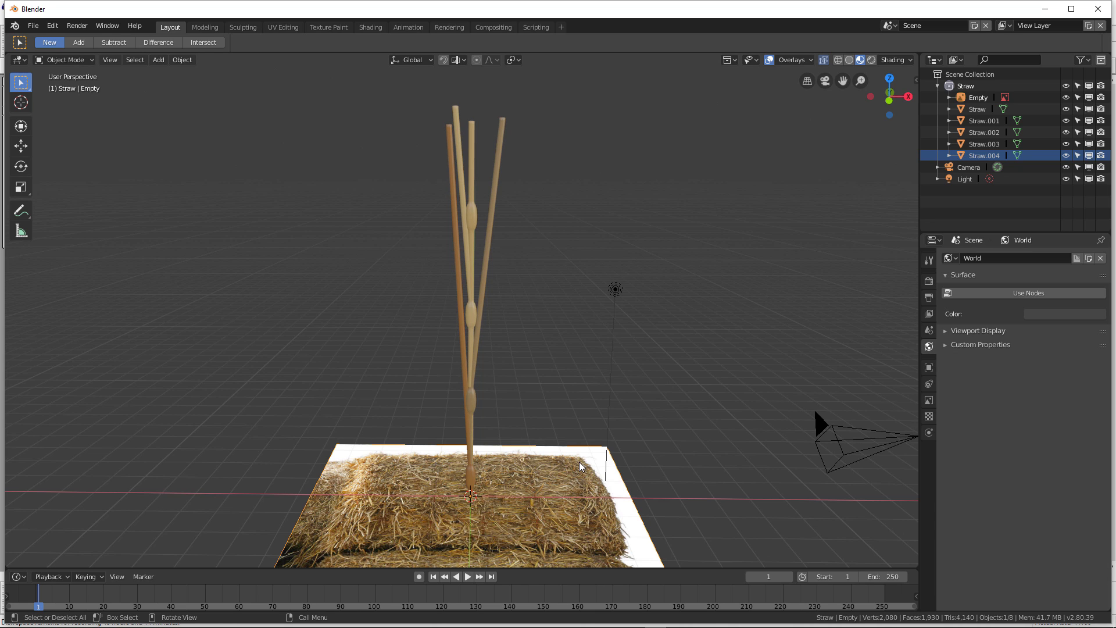
{"action": "key", "text": "Delete"}
{"action": "middle_click_drag", "start_coordinate": [535, 436], "coordinate": [532, 359]}
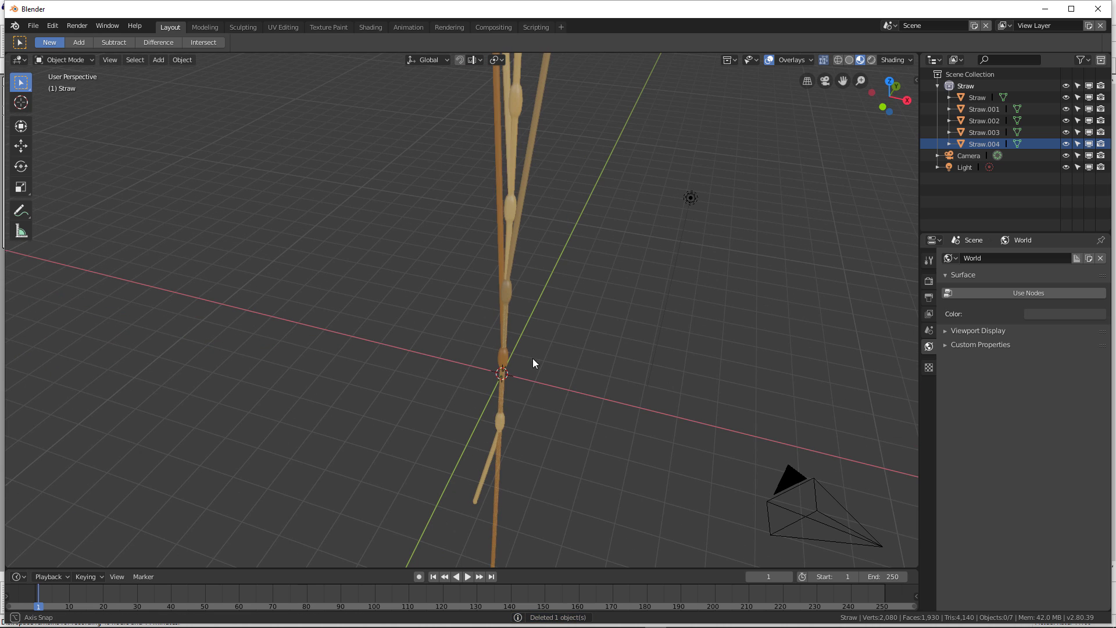
{"action": "left_click", "coordinate": [937, 85]}
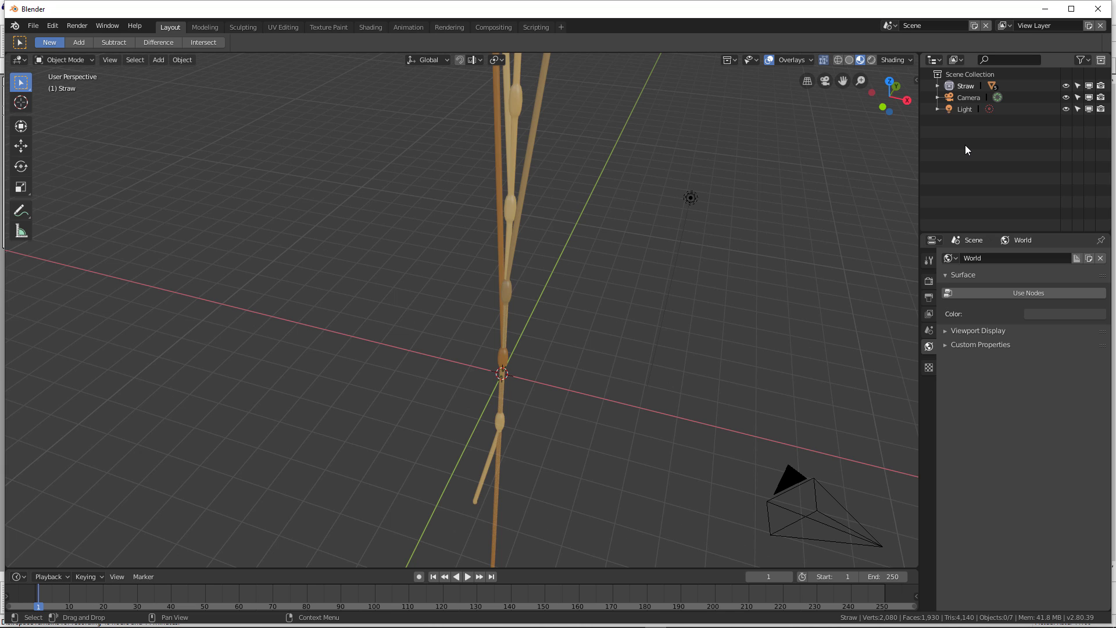
{"action": "key", "text": "shift+a"}
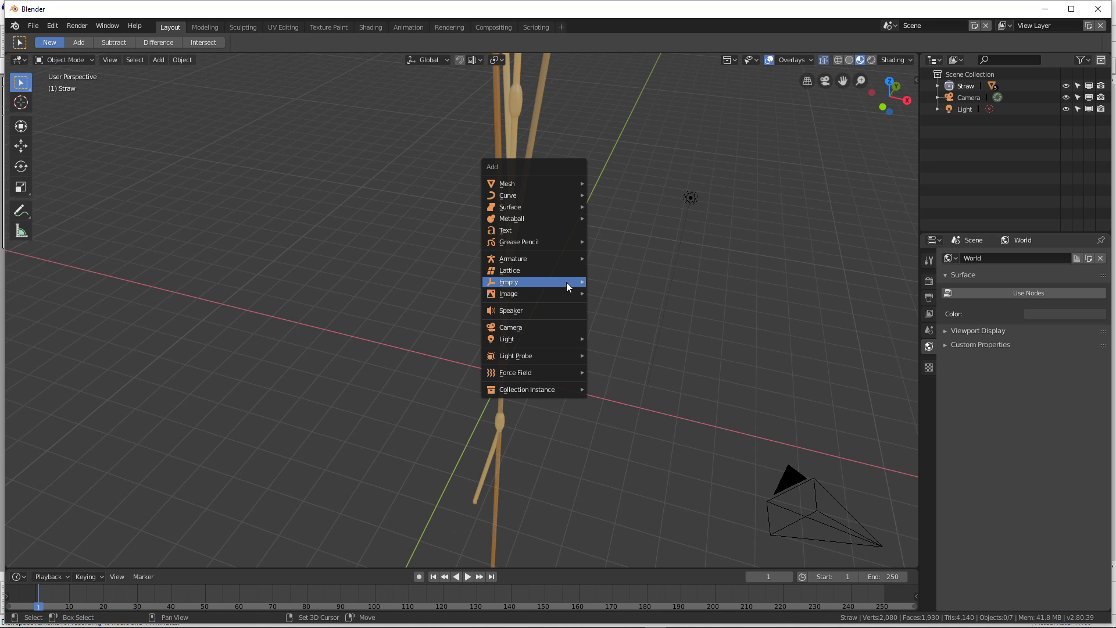
{"action": "mouse_move", "coordinate": [542, 183]}
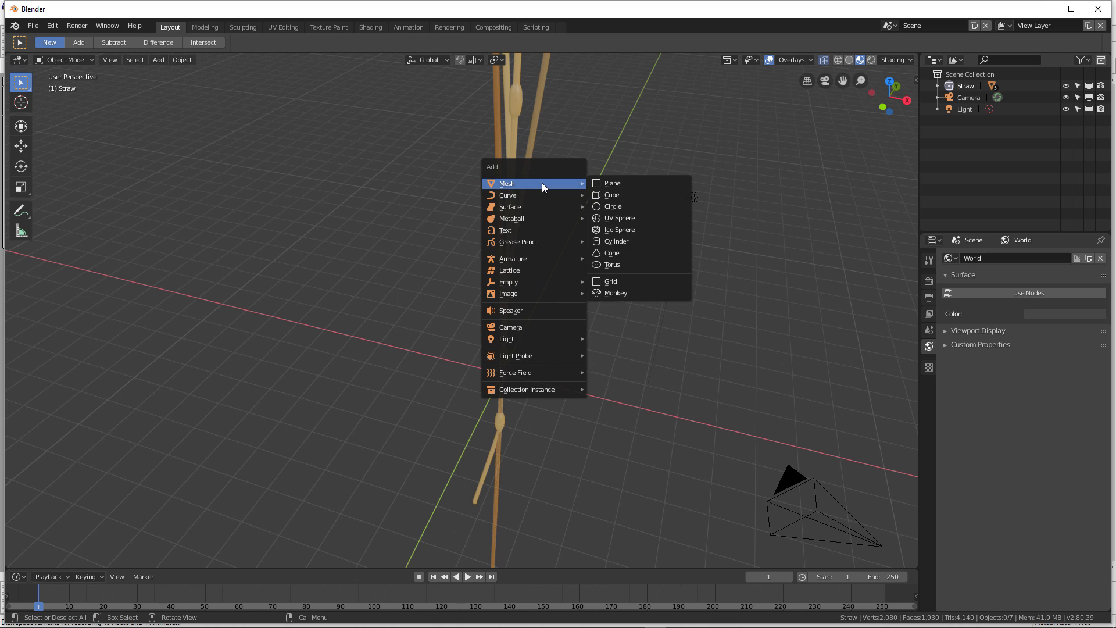
{"action": "left_click", "coordinate": [630, 182]}
{"action": "key", "text": "s"}
{"action": "left_click", "coordinate": [3, 377]}
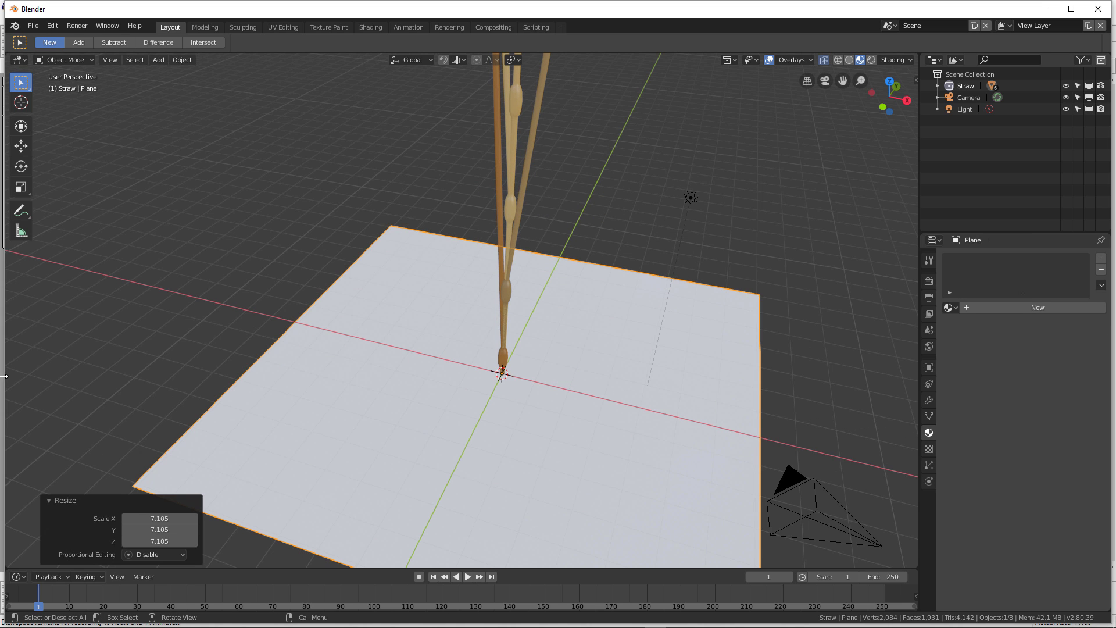
{"action": "key", "text": "s"}
{"action": "left_click", "coordinate": [543, 320]}
{"action": "left_click", "coordinate": [938, 86]}
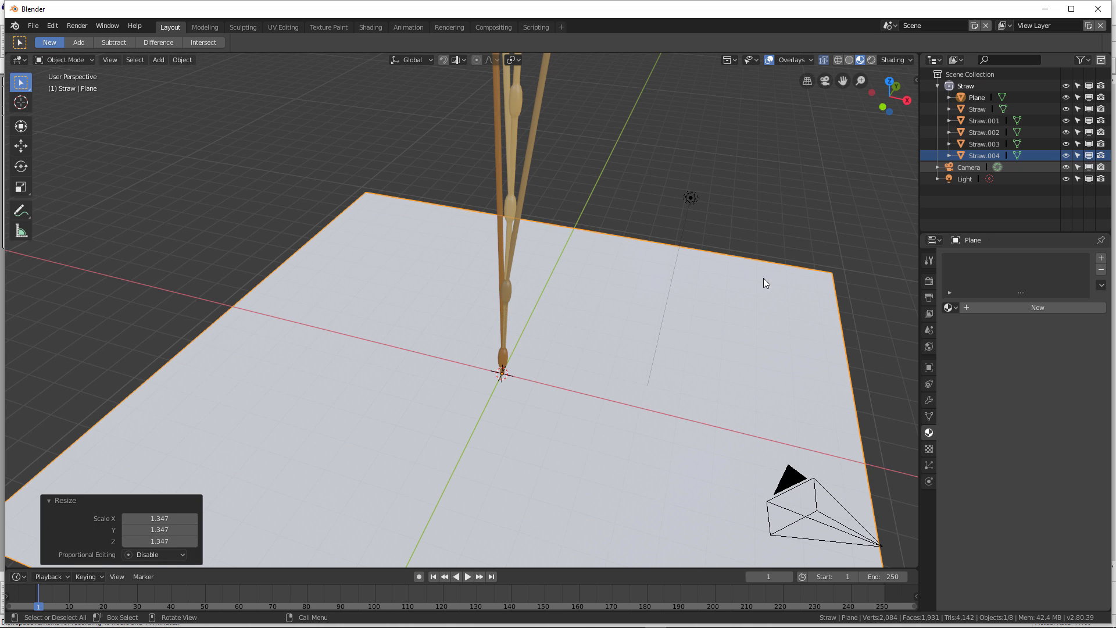
{"action": "key", "text": "Delete"}
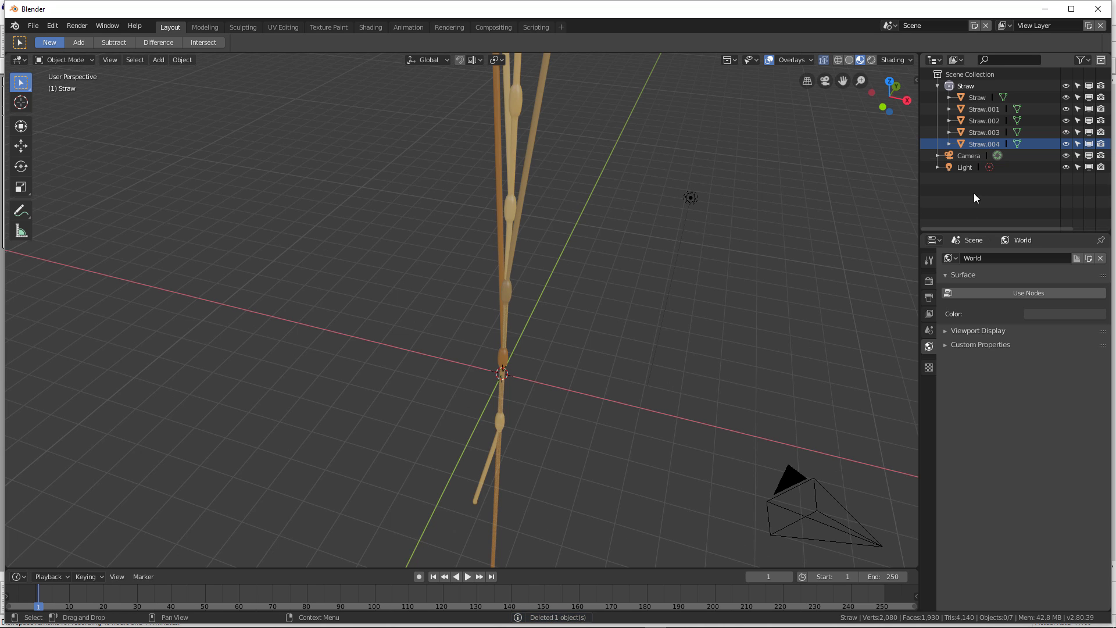
Step: Hide the Straw collection and add a mesh plane at the origin, scaled up by about 4.233
{"action": "left_click", "coordinate": [936, 85]}
{"action": "left_click", "coordinate": [1066, 86]}
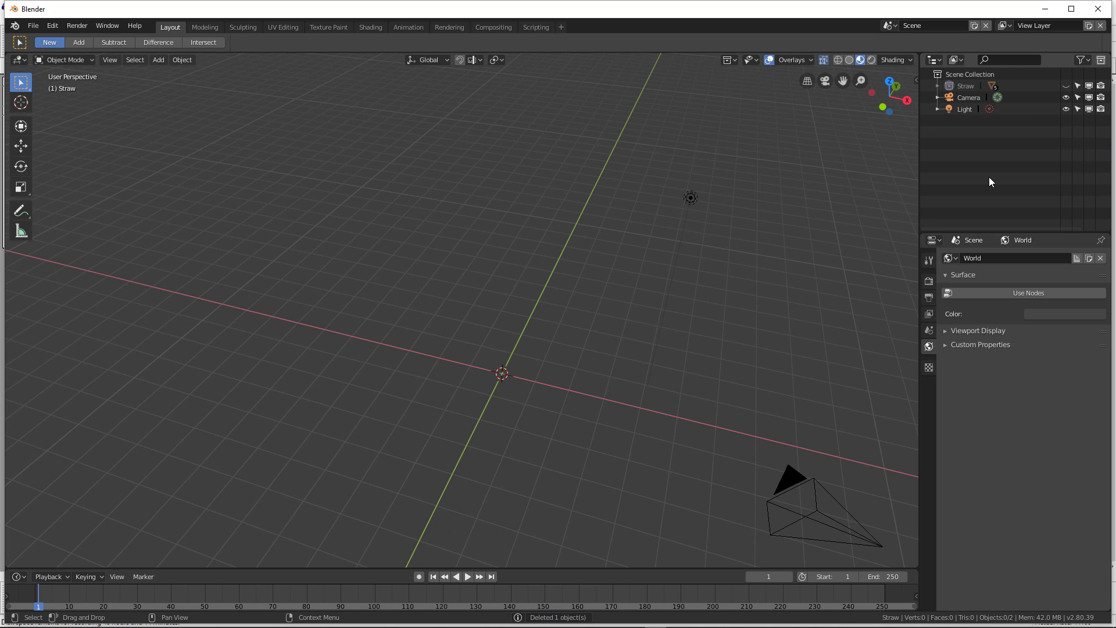
{"action": "key", "text": "shift+a"}
{"action": "mouse_move", "coordinate": [584, 218]}
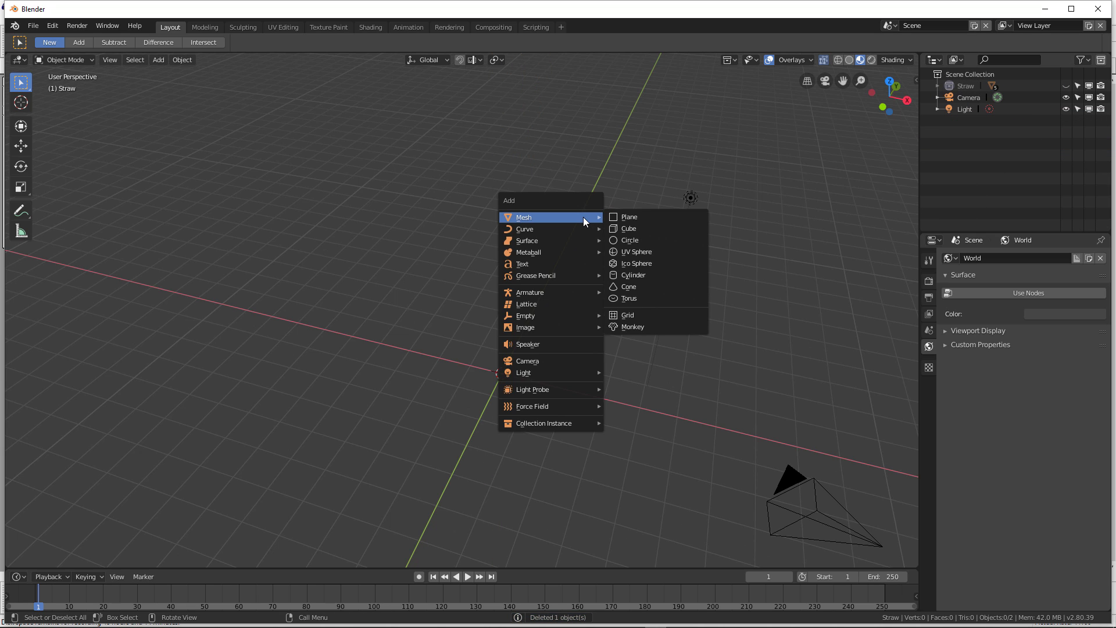
{"action": "left_click", "coordinate": [640, 218]}
{"action": "key", "text": "s"}
{"action": "left_click", "coordinate": [30, 335]}
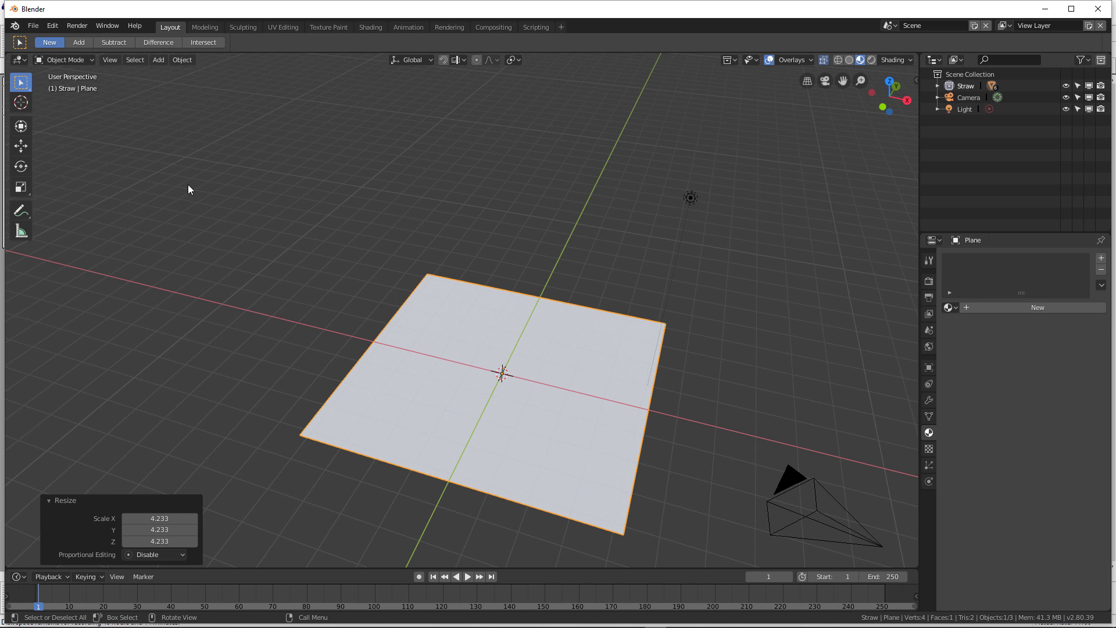
Step: Move the plane out of the Straw collection into the Scene Collection and make the Straw collection visible again
{"action": "left_click", "coordinate": [937, 86]}
{"action": "left_click_drag", "start_coordinate": [960, 96], "coordinate": [988, 214]}
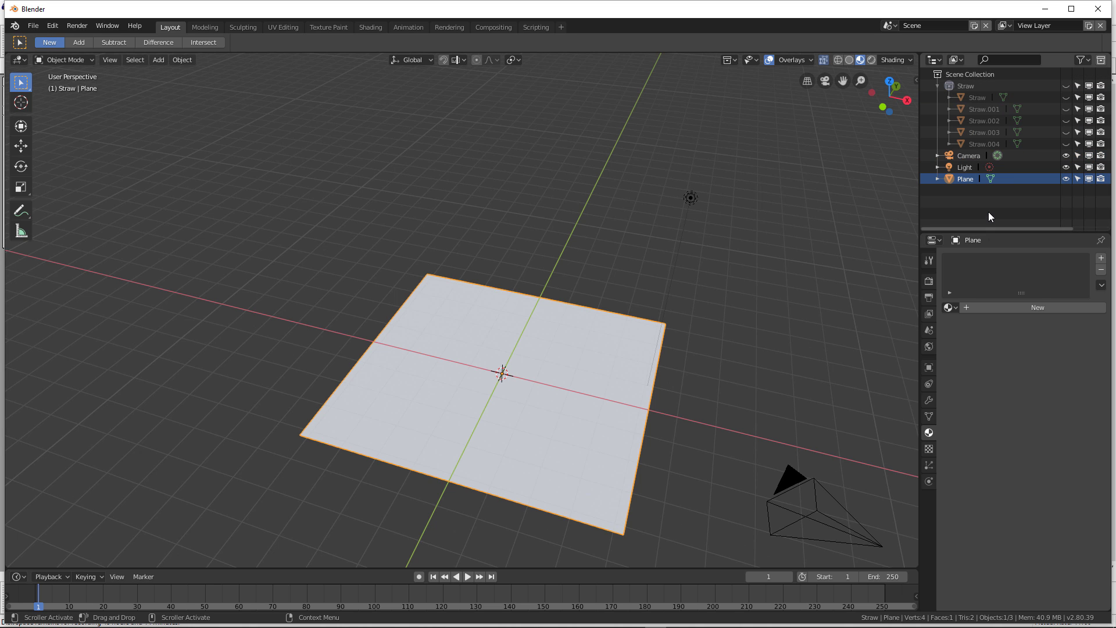
{"action": "left_click", "coordinate": [1067, 85]}
Step: Scale the plane up to roughly twice its size and add an emitter particle system to it
{"action": "scroll", "coordinate": [619, 325], "scroll_direction": "down", "scroll_amount": 3}
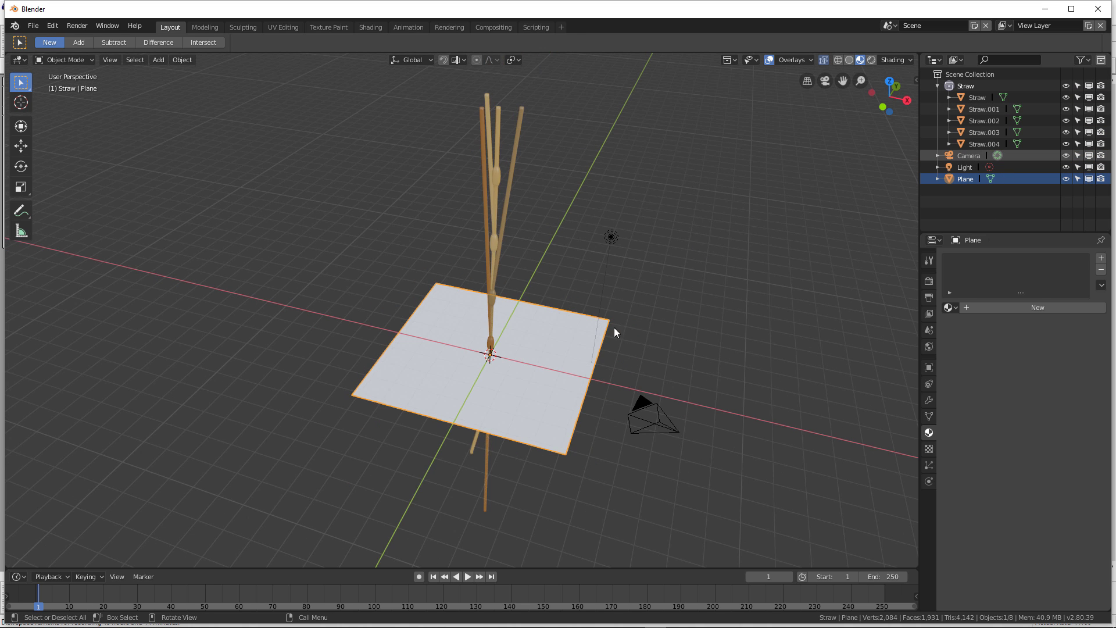
{"action": "key", "text": "s"}
{"action": "left_click", "coordinate": [782, 353]}
{"action": "left_click", "coordinate": [930, 466]}
{"action": "left_click", "coordinate": [1023, 305]}
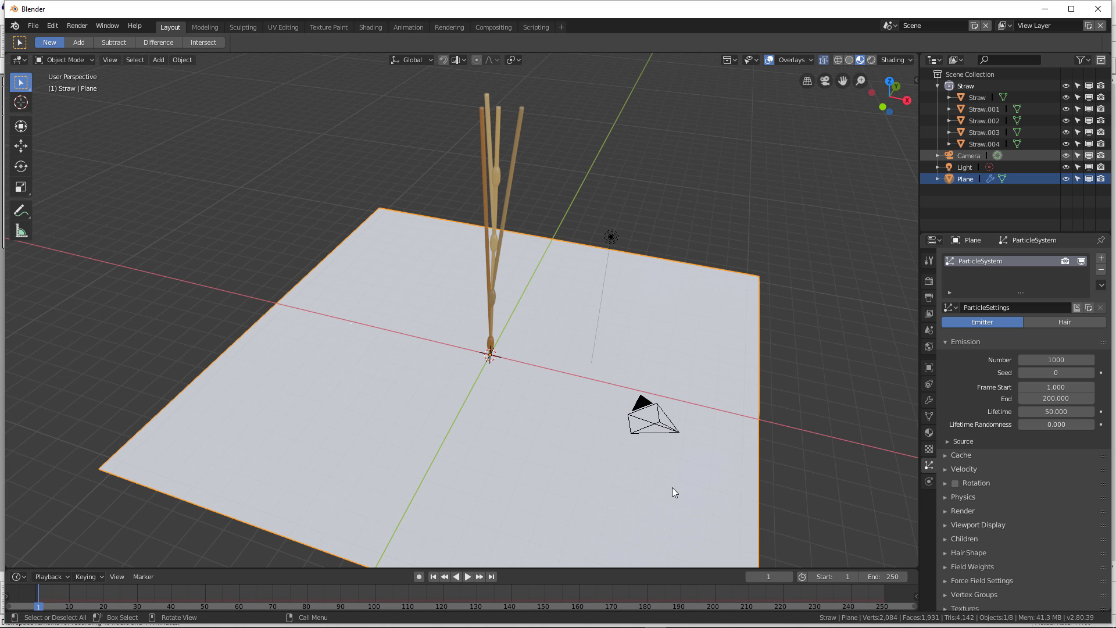
Step: Play the animation briefly and examine from the side how the particles fall from the plane
{"action": "left_click", "coordinate": [468, 576]}
{"action": "middle_click_drag", "start_coordinate": [500, 465], "coordinate": [461, 393]}
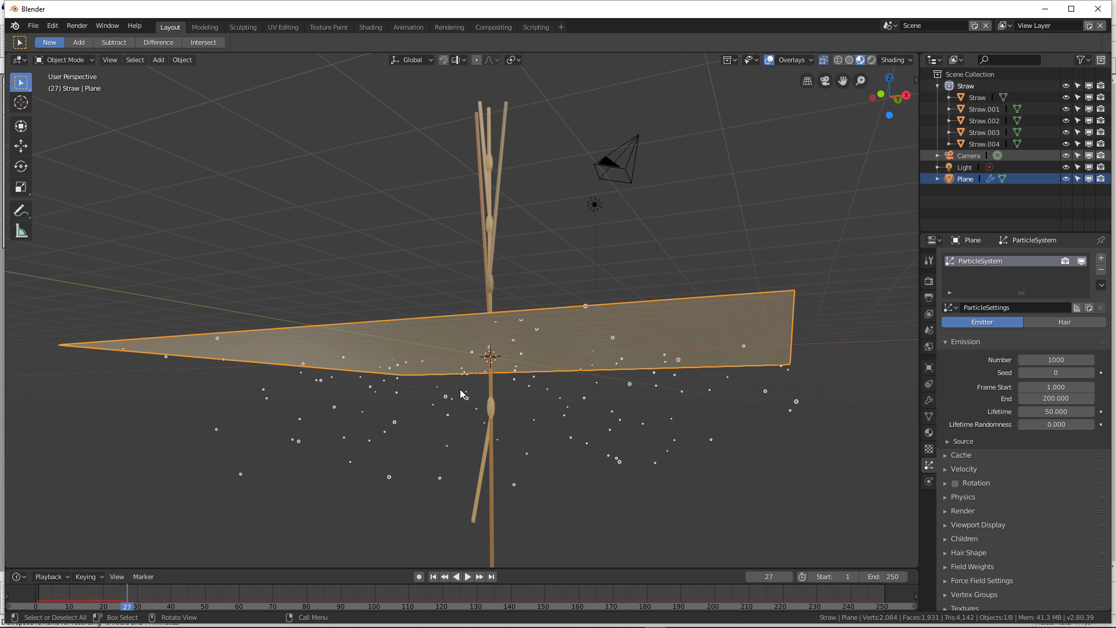
{"action": "middle_click_drag", "start_coordinate": [502, 367], "coordinate": [504, 379]}
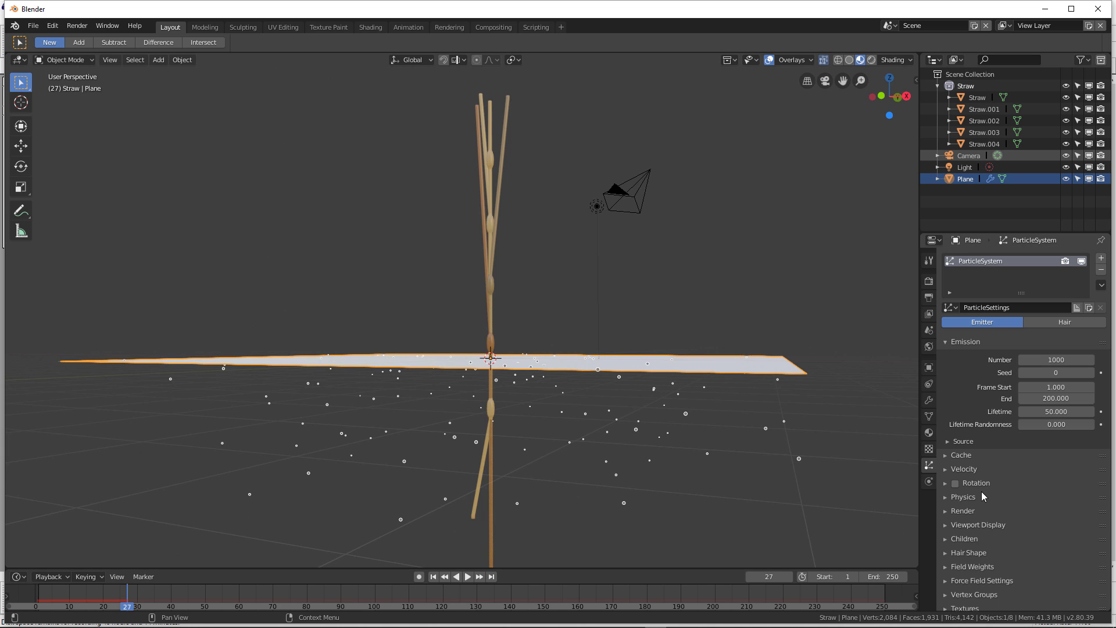
Step: Set the gravity field weight of the plane's particle system to 0.1
{"action": "scroll", "coordinate": [972, 487], "scroll_direction": "down", "scroll_amount": 1}
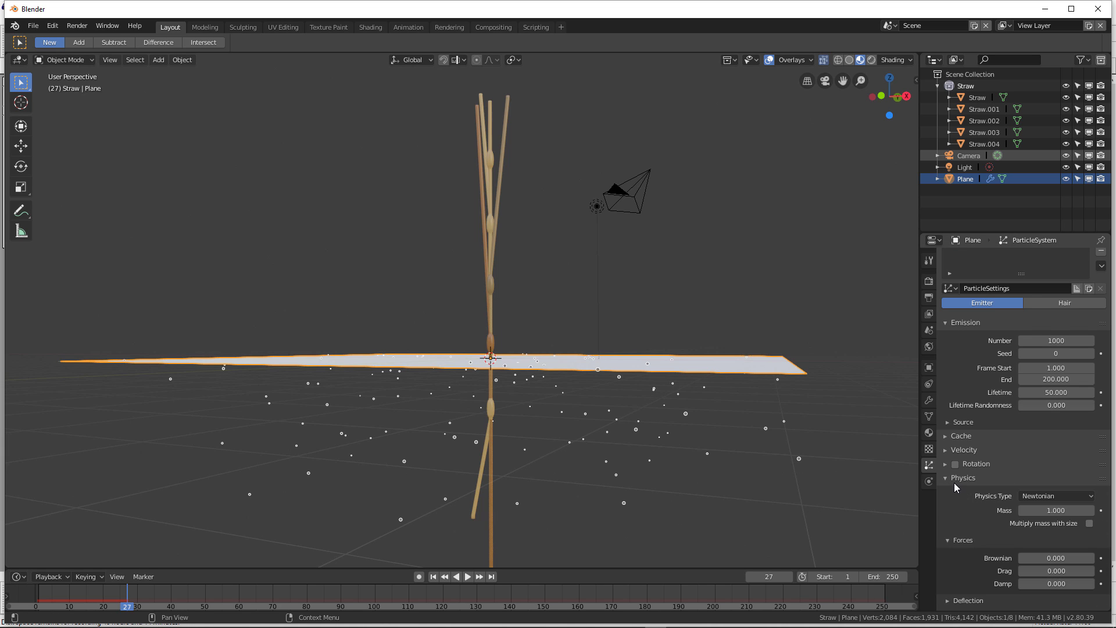
{"action": "left_click", "coordinate": [949, 480]}
{"action": "scroll", "coordinate": [960, 487], "scroll_direction": "down", "scroll_amount": 6}
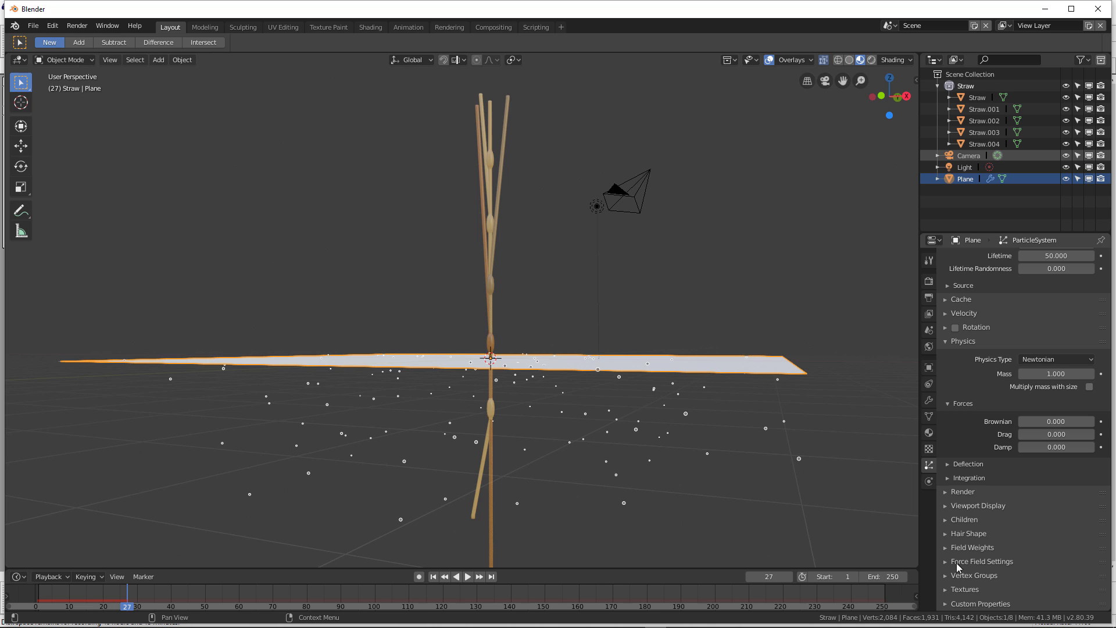
{"action": "left_click", "coordinate": [944, 546]}
{"action": "scroll", "coordinate": [1023, 534], "scroll_direction": "down", "scroll_amount": 4}
{"action": "left_click", "coordinate": [1077, 487]}
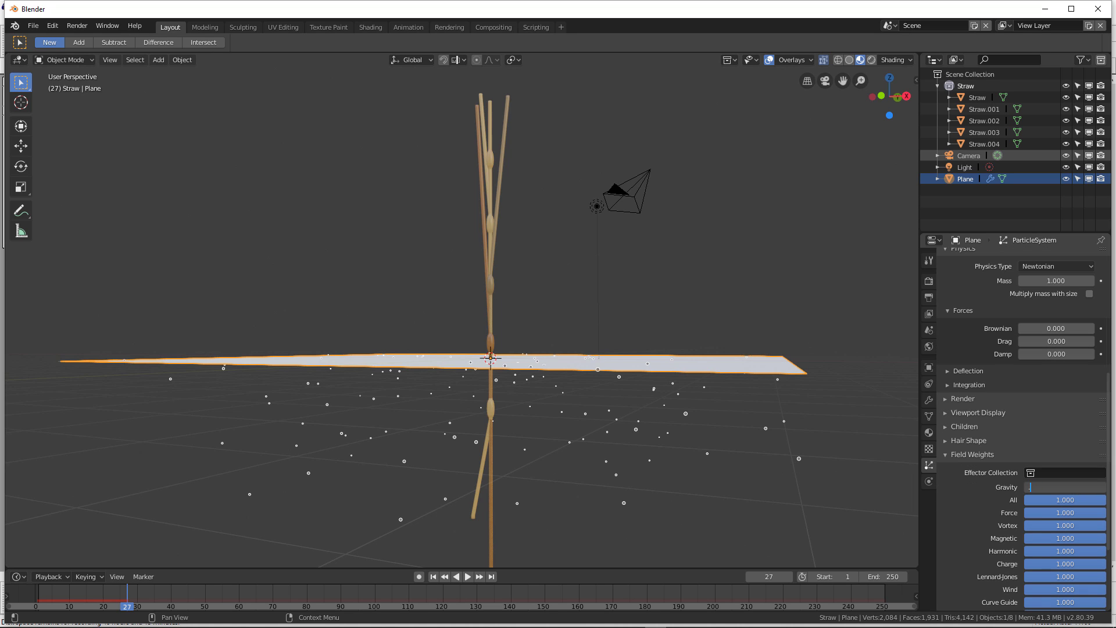
{"action": "key", "text": "Return"}
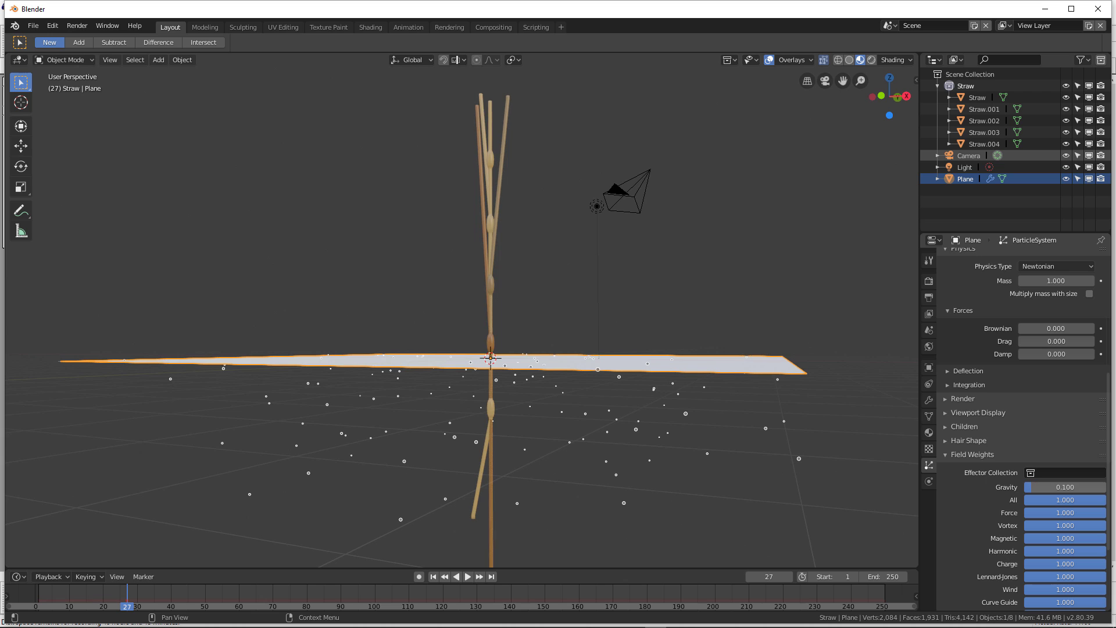
Step: Replay the particle animation from the first frame, stop it at frame 50 and examine the particles above the plane
{"action": "left_click", "coordinate": [435, 579]}
{"action": "left_click", "coordinate": [468, 576]}
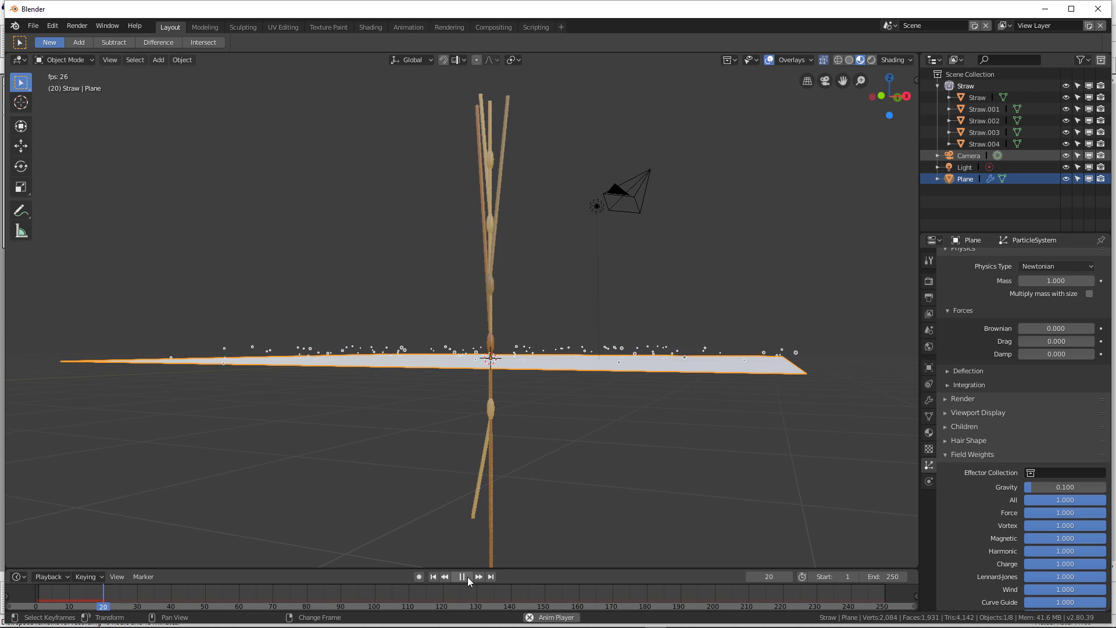
{"action": "left_click", "coordinate": [466, 576]}
{"action": "middle_click_drag", "start_coordinate": [562, 521], "coordinate": [459, 368]}
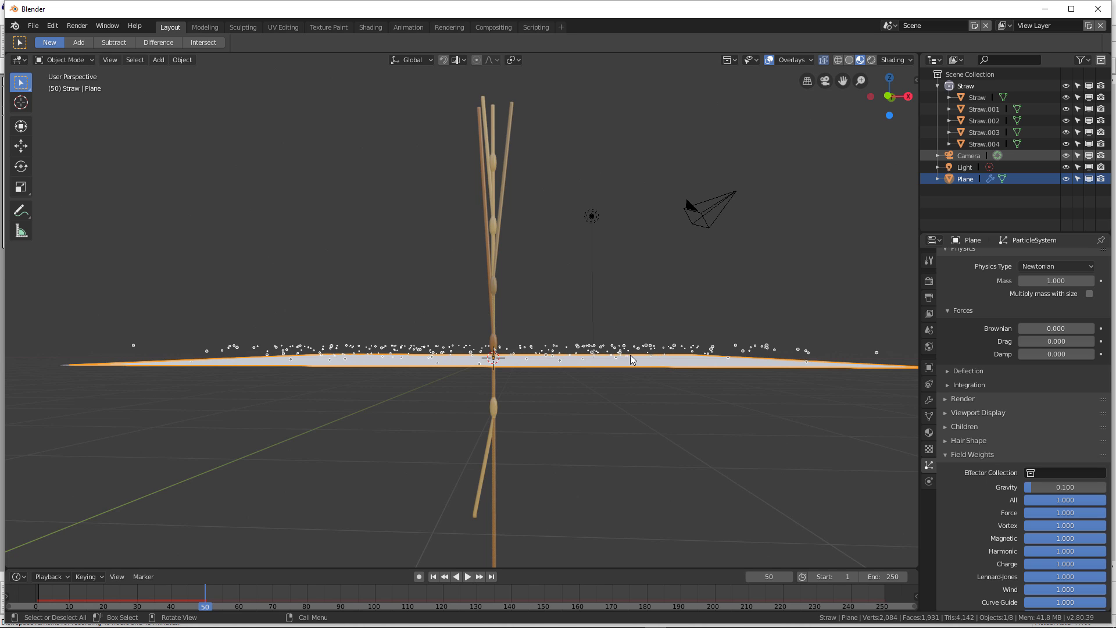
Step: Set the particles to render as a collection and assign Straw as the dupli collection
{"action": "scroll", "coordinate": [948, 453], "scroll_direction": "up", "scroll_amount": 10}
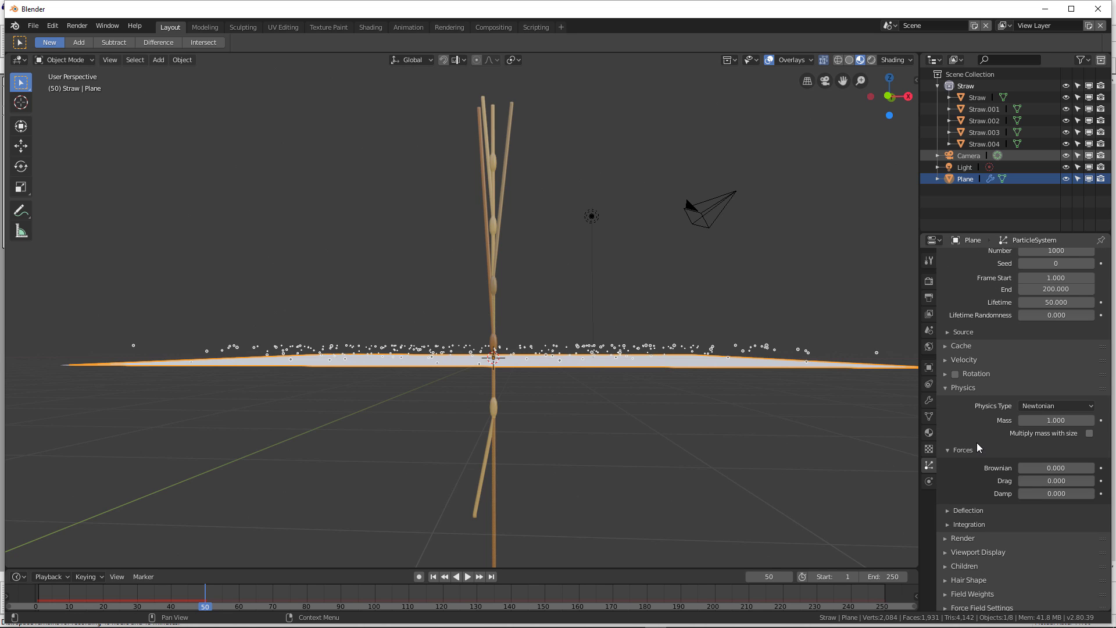
{"action": "scroll", "coordinate": [975, 443], "scroll_direction": "down", "scroll_amount": 5}
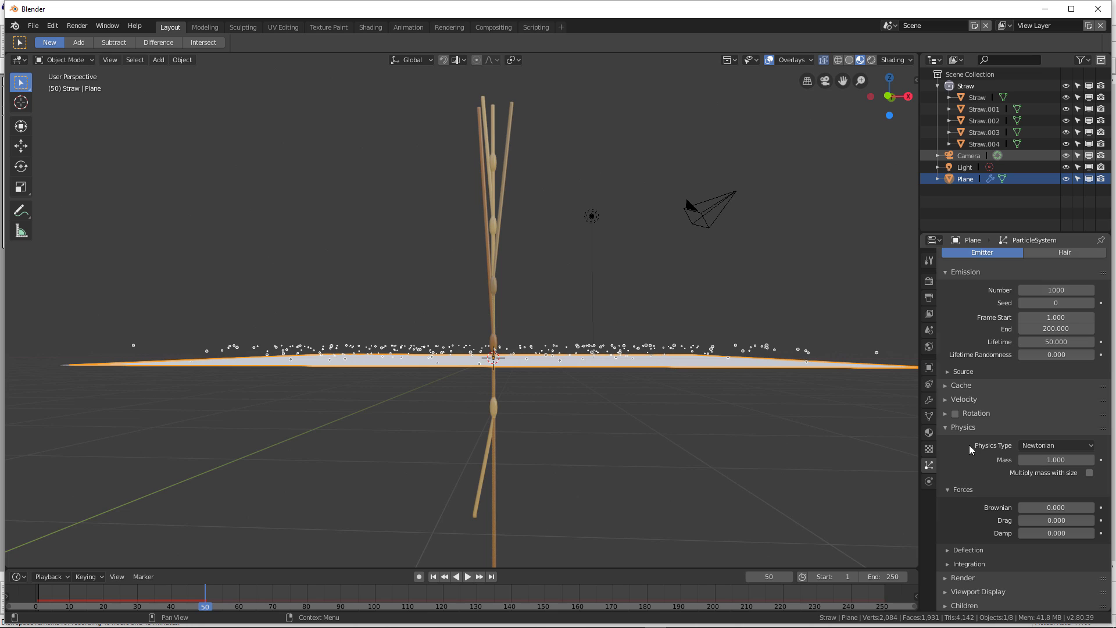
{"action": "left_click", "coordinate": [946, 508]}
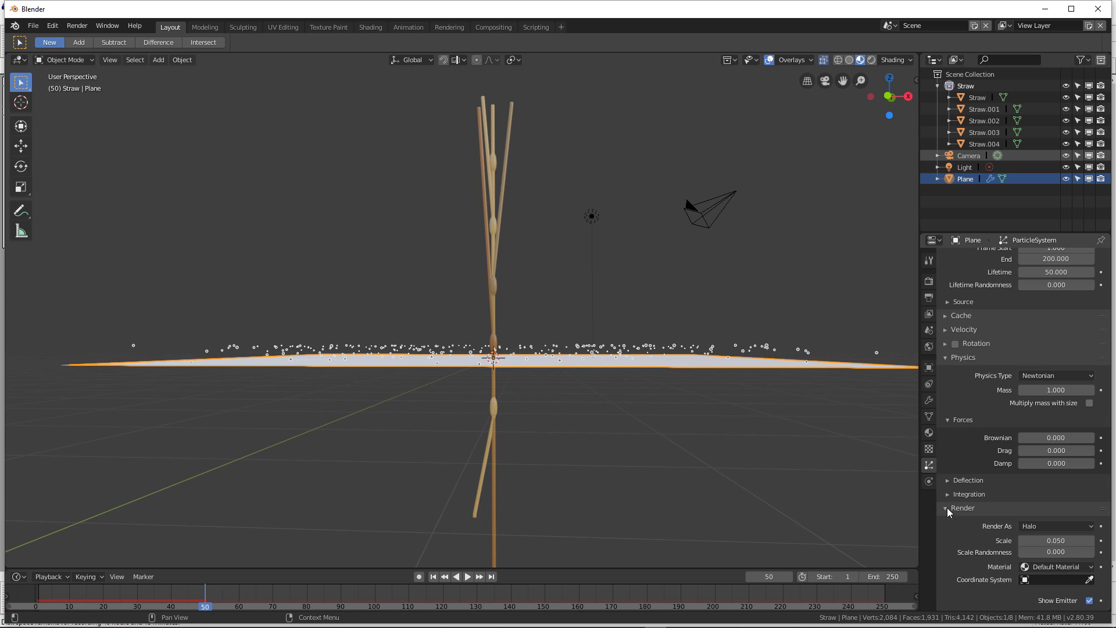
{"action": "scroll", "coordinate": [1049, 469], "scroll_direction": "down", "scroll_amount": 2}
{"action": "left_click", "coordinate": [1048, 477]}
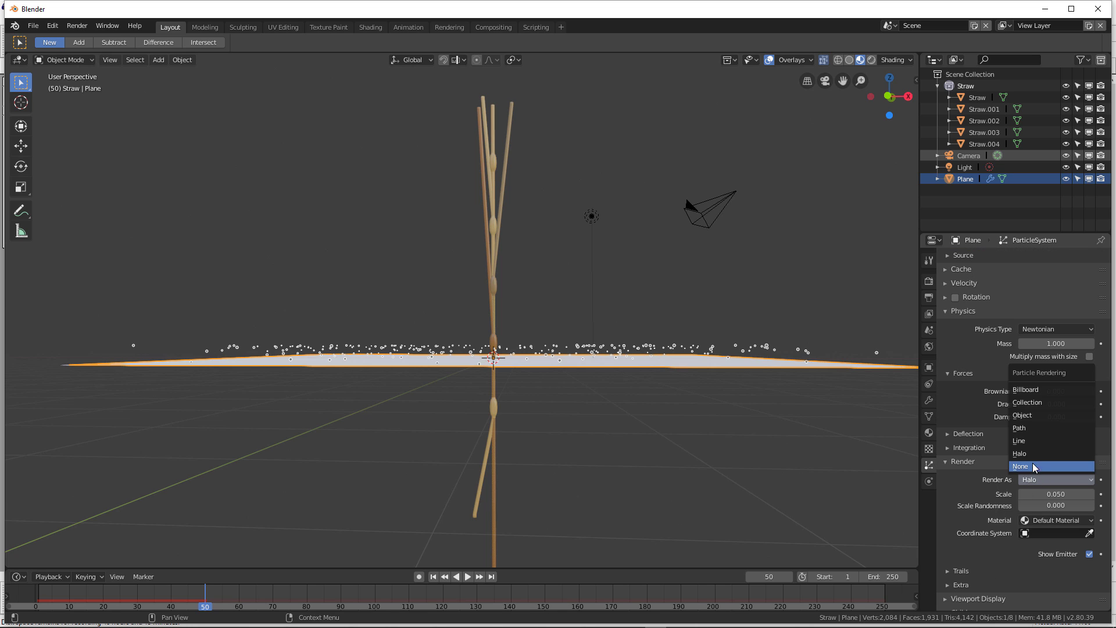
{"action": "left_click", "coordinate": [1033, 402]}
{"action": "scroll", "coordinate": [1012, 491], "scroll_direction": "down", "scroll_amount": 2}
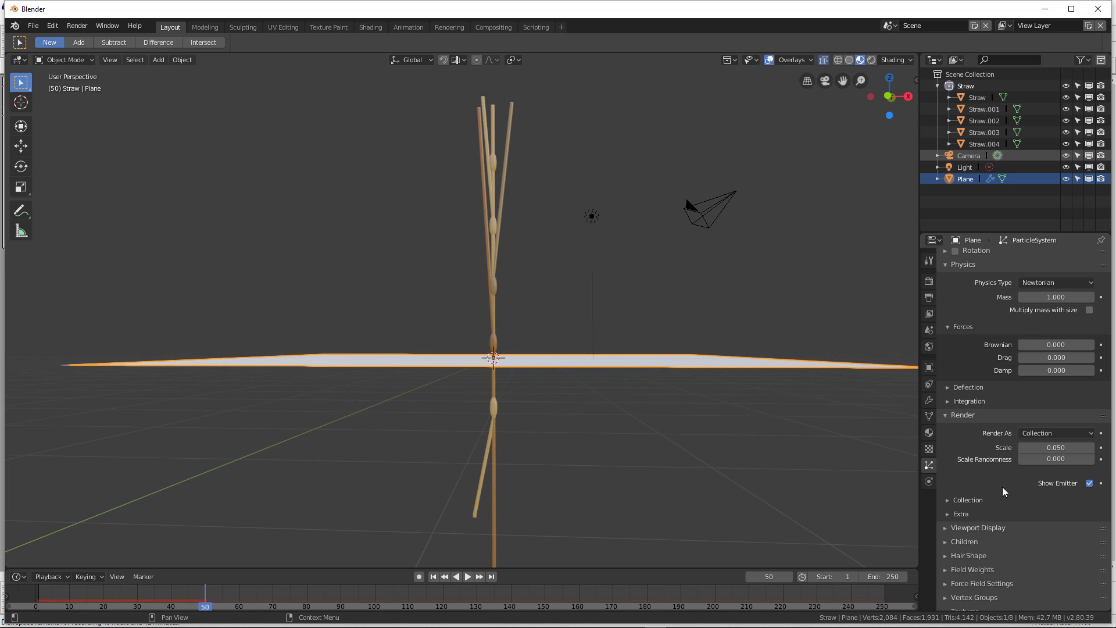
{"action": "left_click", "coordinate": [951, 499]}
{"action": "left_click", "coordinate": [1038, 517]}
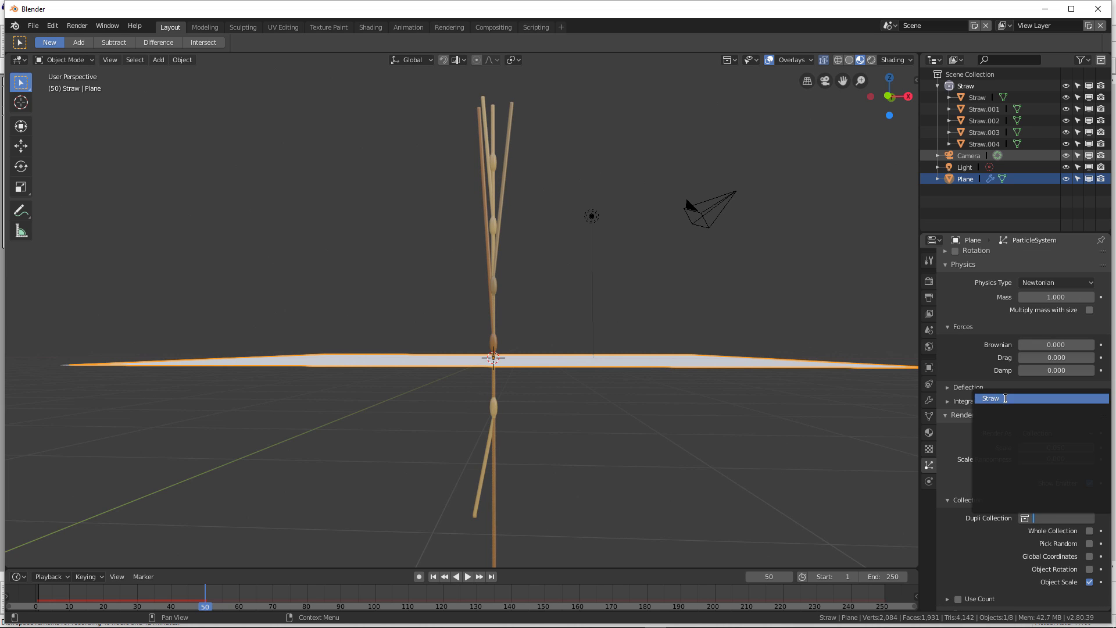
{"action": "left_click", "coordinate": [1023, 399]}
{"action": "scroll", "coordinate": [996, 438], "scroll_direction": "down", "scroll_amount": 3}
{"action": "left_click", "coordinate": [1090, 461]}
{"action": "scroll", "coordinate": [604, 361], "scroll_direction": "up", "scroll_amount": 4}
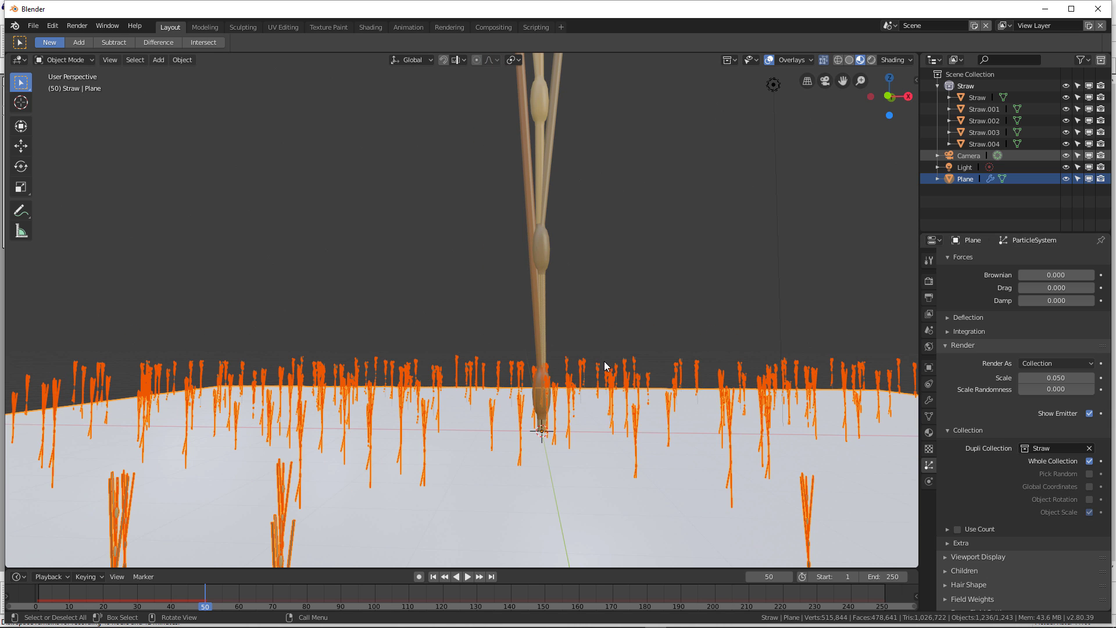
{"action": "left_click", "coordinate": [1089, 461]}
Step: Enable Pick Random, Global Coordinates and Object Rotation for the Straw collection instanced on the particles
{"action": "left_click", "coordinate": [1089, 474]}
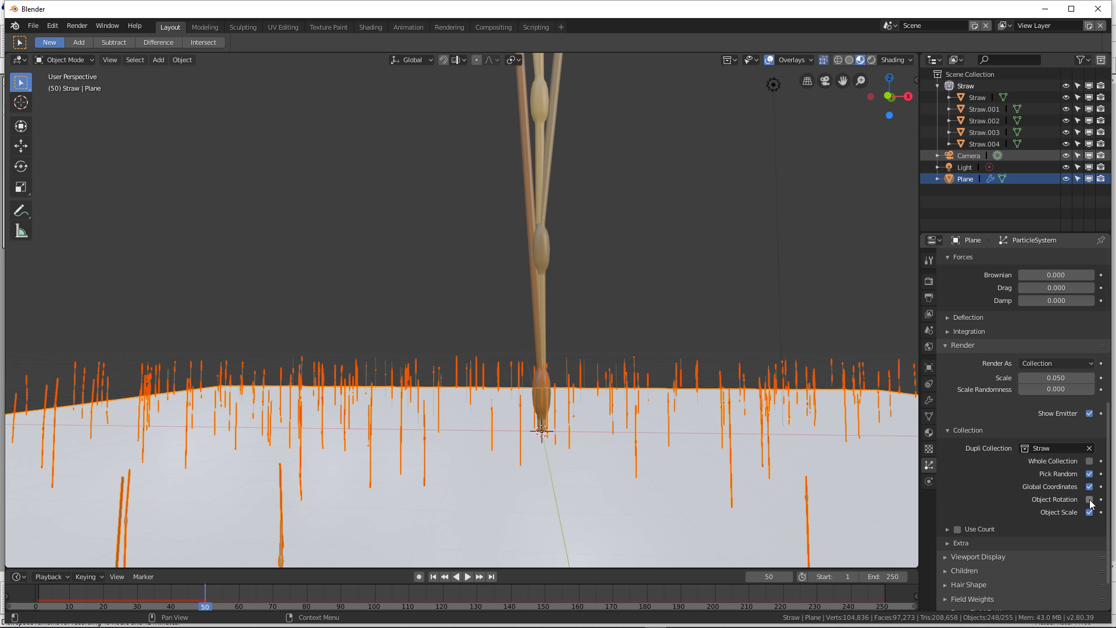
{"action": "left_click", "coordinate": [1090, 501]}
{"action": "middle_click_drag", "start_coordinate": [639, 419], "coordinate": [646, 356]}
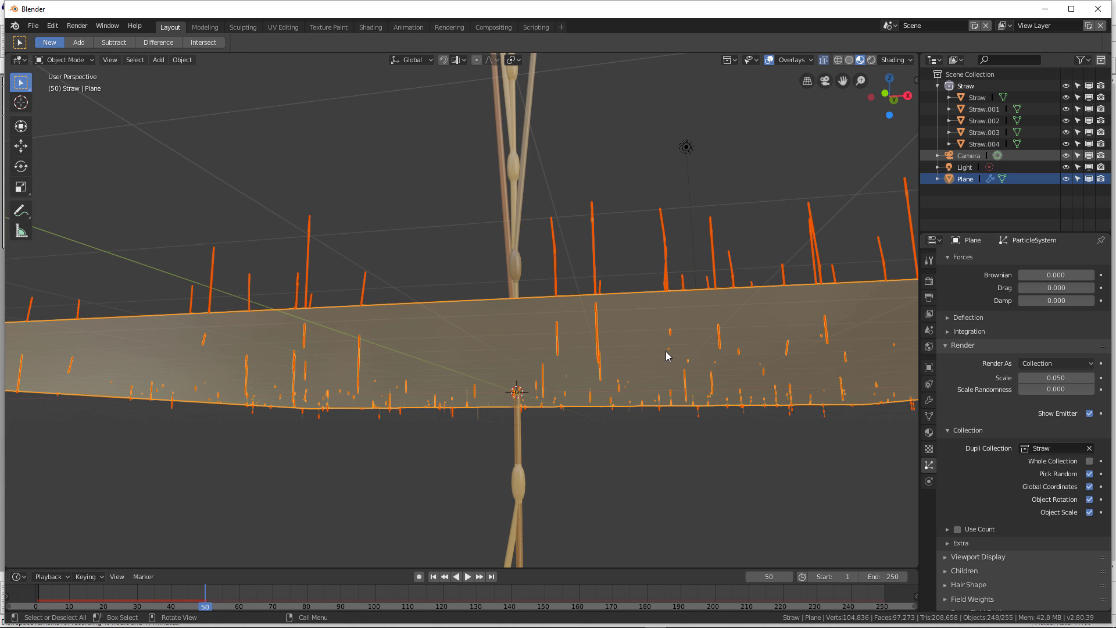
{"action": "scroll", "coordinate": [950, 402], "scroll_direction": "up", "scroll_amount": 5}
{"action": "scroll", "coordinate": [950, 399], "scroll_direction": "up", "scroll_amount": 7}
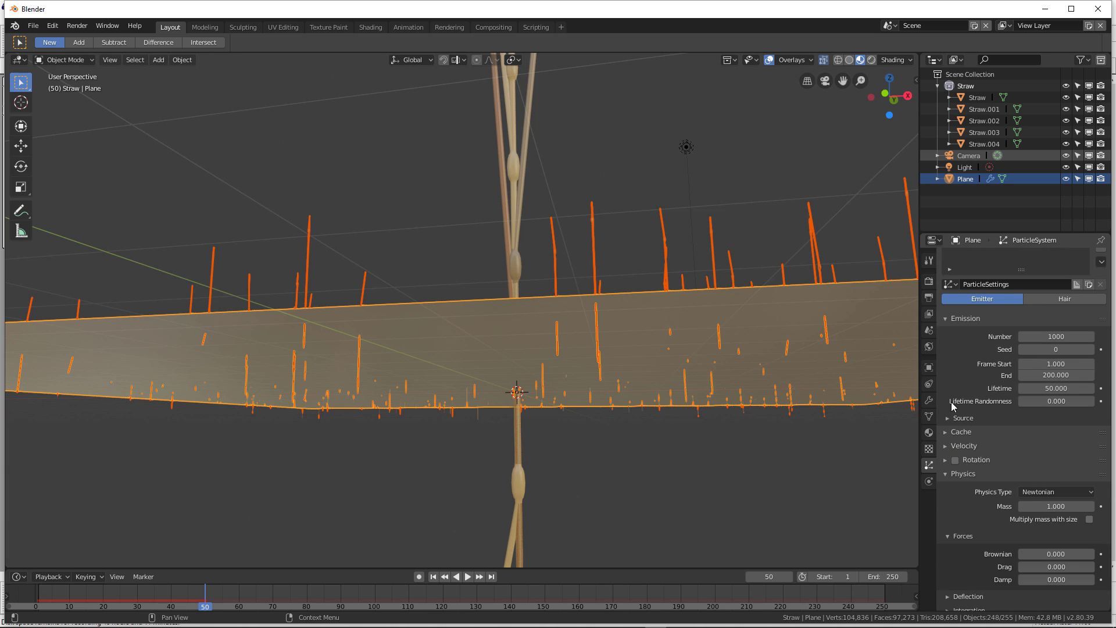
Step: Enable Rotation for the plane's particles with the Normal-Tangent orientation axis and replay the animation up to frame 35
{"action": "left_click", "coordinate": [946, 459]}
{"action": "left_click", "coordinate": [955, 436]}
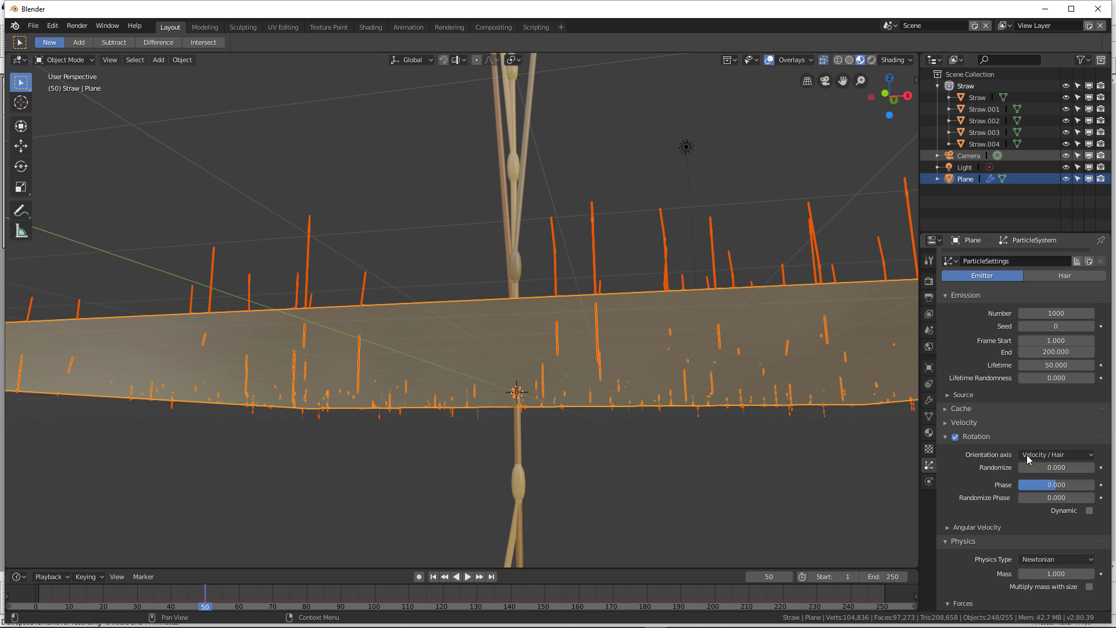
{"action": "left_click", "coordinate": [1054, 455]}
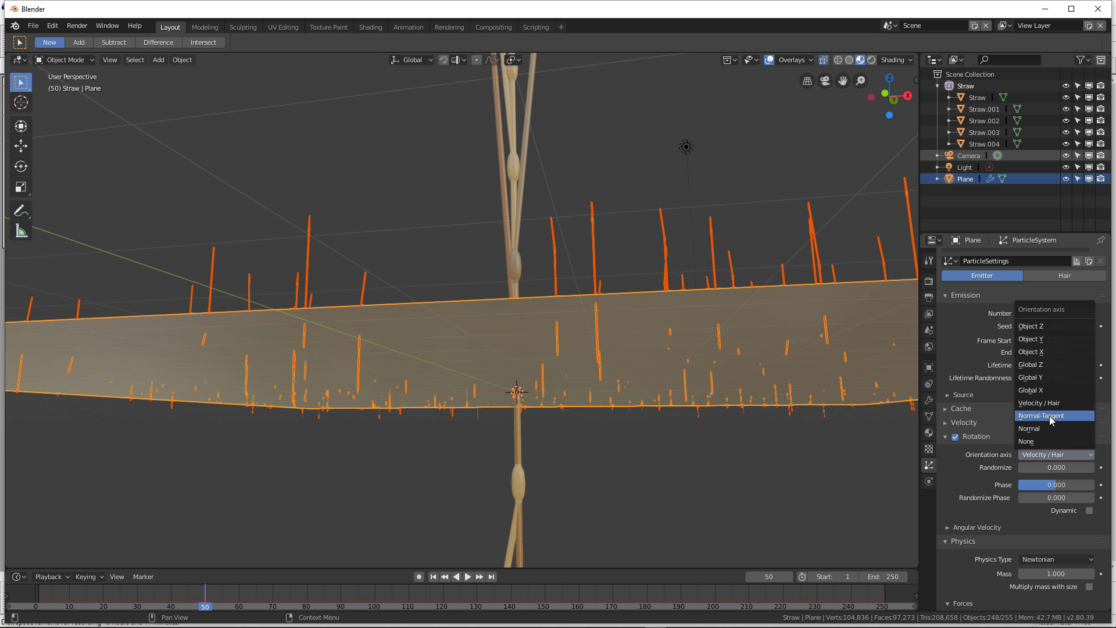
{"action": "left_click", "coordinate": [1046, 416]}
{"action": "left_click", "coordinate": [433, 577]}
{"action": "left_click", "coordinate": [466, 574]}
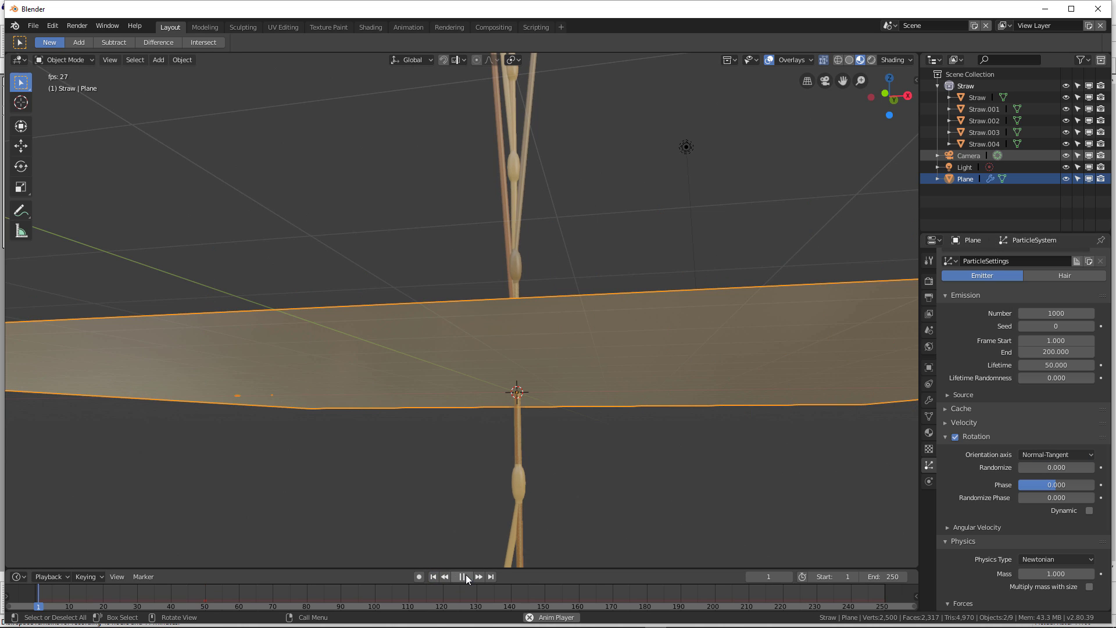
{"action": "scroll", "coordinate": [464, 547], "scroll_direction": "down", "scroll_amount": 3}
{"action": "middle_click_drag", "start_coordinate": [464, 546], "coordinate": [599, 381]}
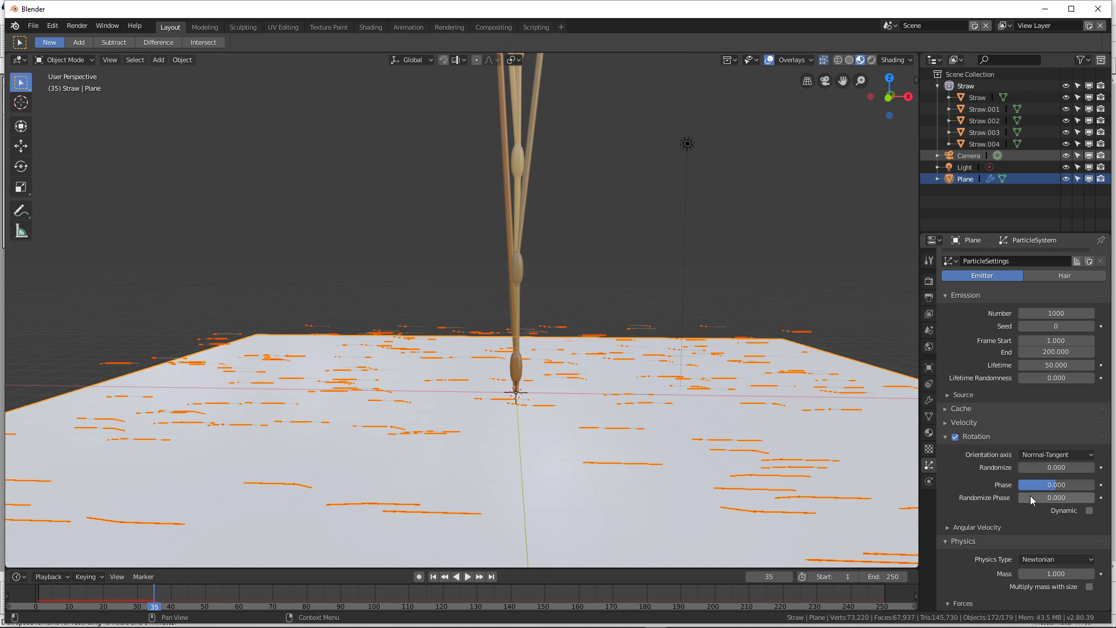
Step: Set the particle rotation's Randomize to 1.000 and Randomize Phase to 0.602, and replay the animation from the first frame
{"action": "left_click_drag", "start_coordinate": [1028, 497], "coordinate": [1088, 506]}
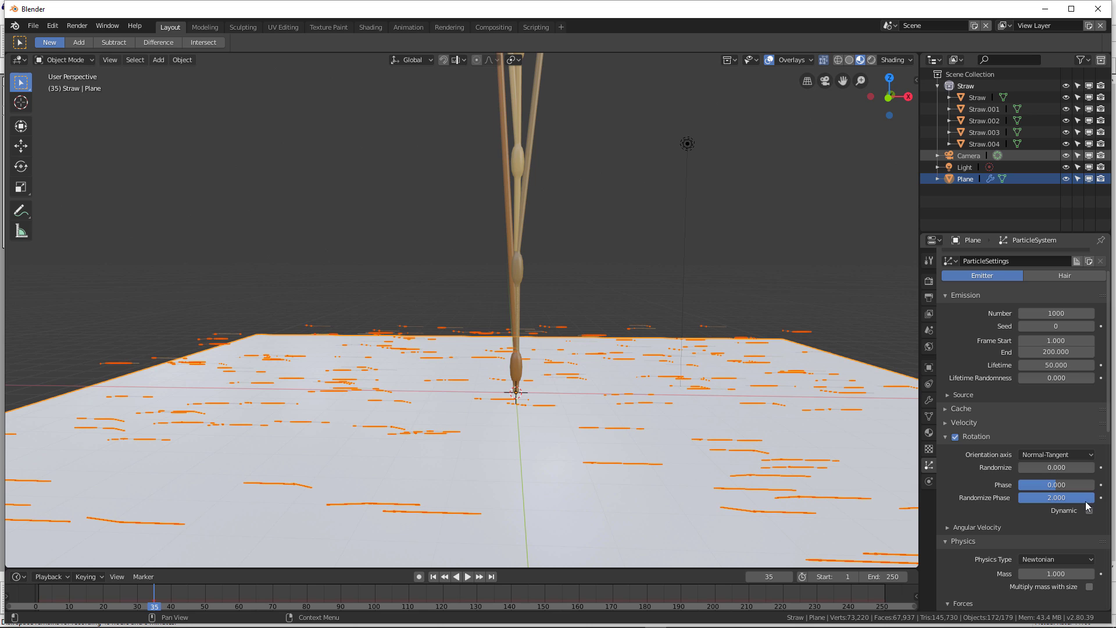
{"action": "left_click_drag", "start_coordinate": [1041, 468], "coordinate": [1041, 498]}
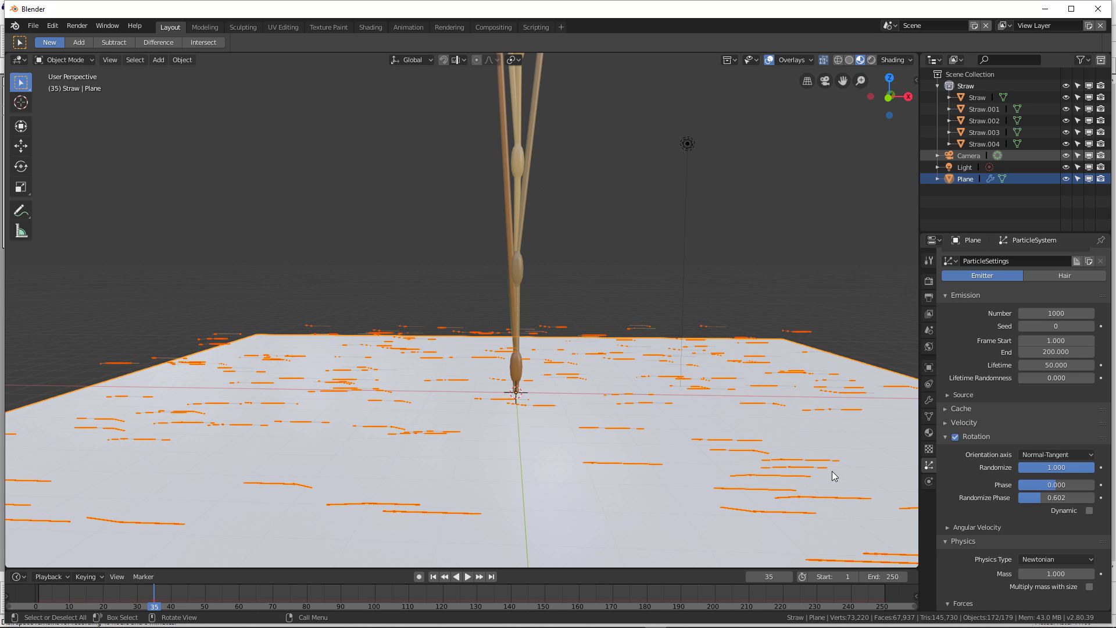
{"action": "left_click", "coordinate": [433, 576]}
{"action": "left_click", "coordinate": [466, 577]}
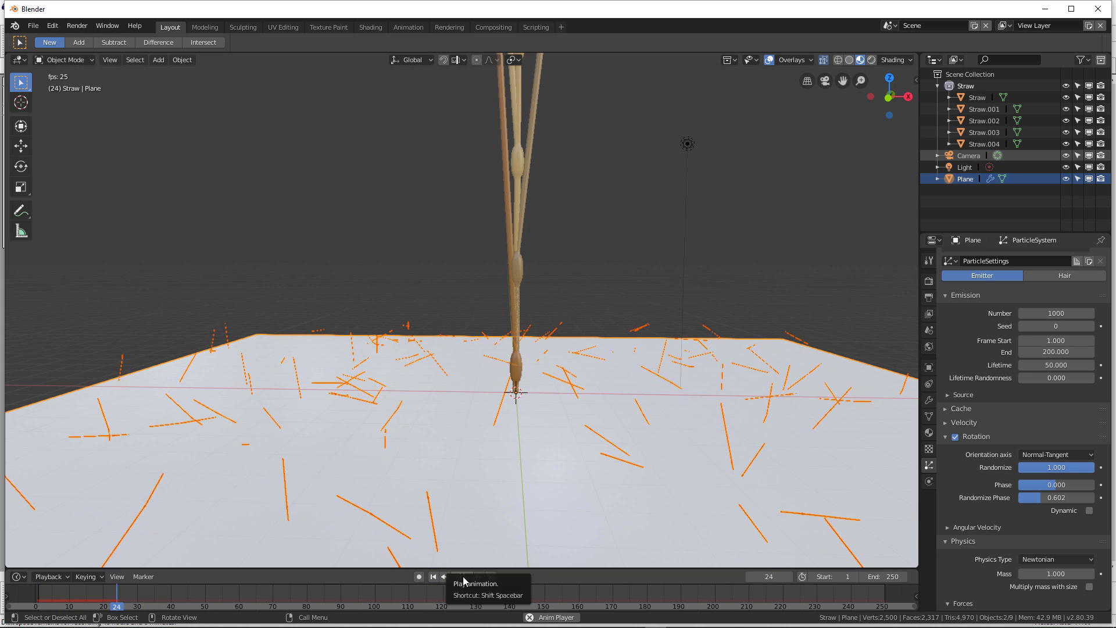
Step: Reduce the rotation's Randomize Phase to 0.163 and replay the particle animation from the start
{"action": "left_click_drag", "start_coordinate": [1056, 498], "coordinate": [1033, 498]}
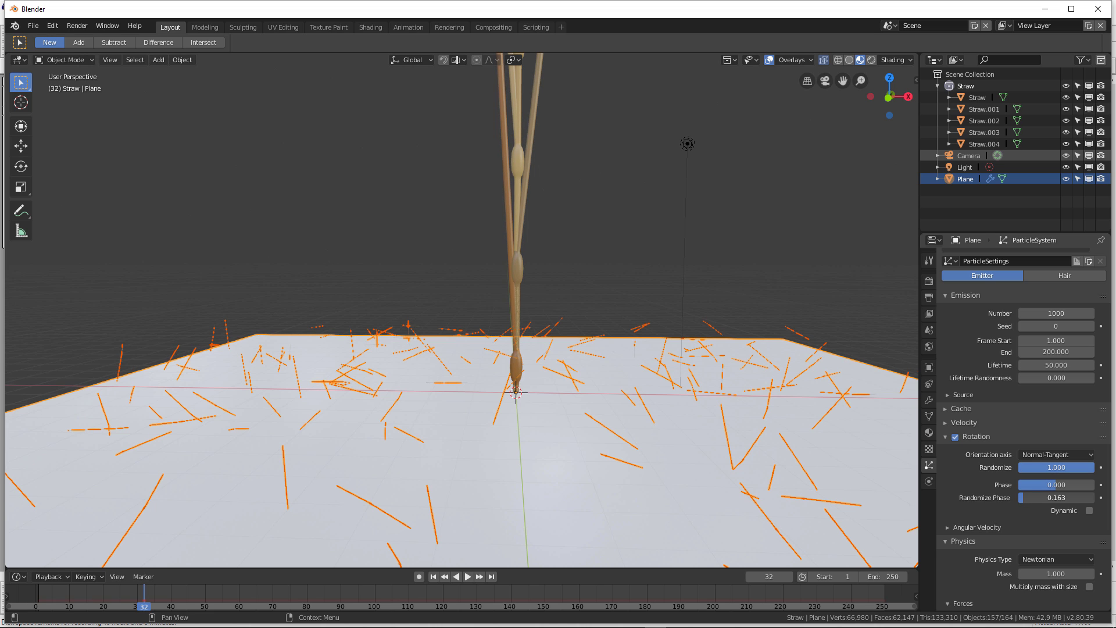
{"action": "left_click", "coordinate": [434, 577]}
{"action": "left_click", "coordinate": [466, 577]}
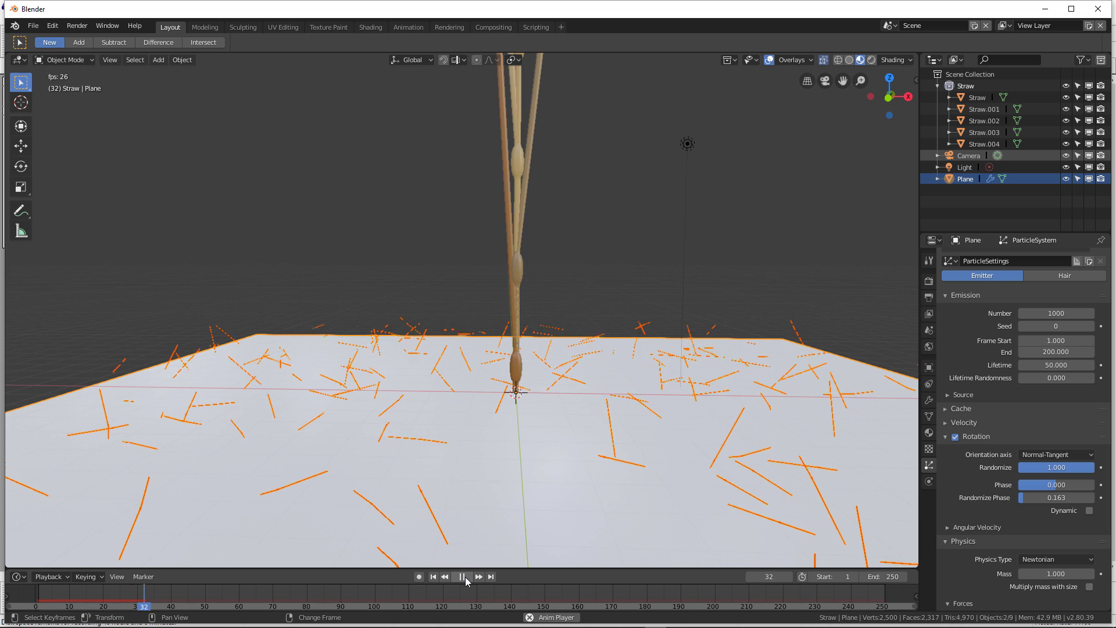
Step: Set the rotation's Randomize to 0.325, replay the animation up to frame 36 and inspect the straws on the plane
{"action": "left_click_drag", "start_coordinate": [1070, 468], "coordinate": [1022, 467]}
{"action": "left_click_drag", "start_coordinate": [1112, 476], "coordinate": [1112, 476]}
{"action": "left_click", "coordinate": [433, 576]}
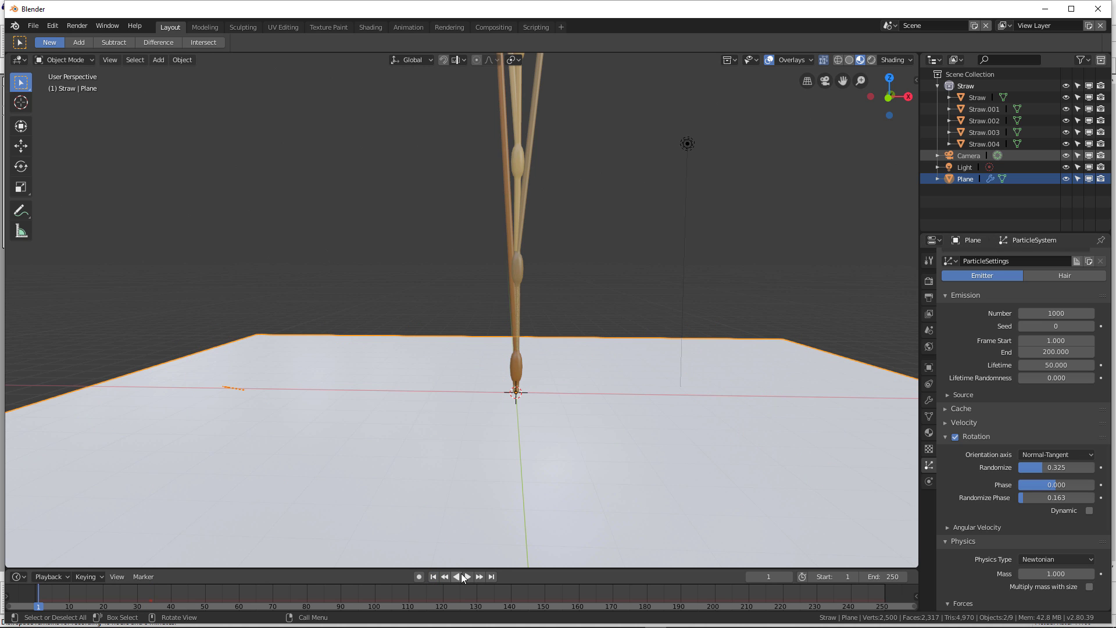
{"action": "left_click", "coordinate": [467, 576]}
{"action": "left_click", "coordinate": [467, 576]}
{"action": "middle_click_drag", "start_coordinate": [500, 465], "coordinate": [434, 456]}
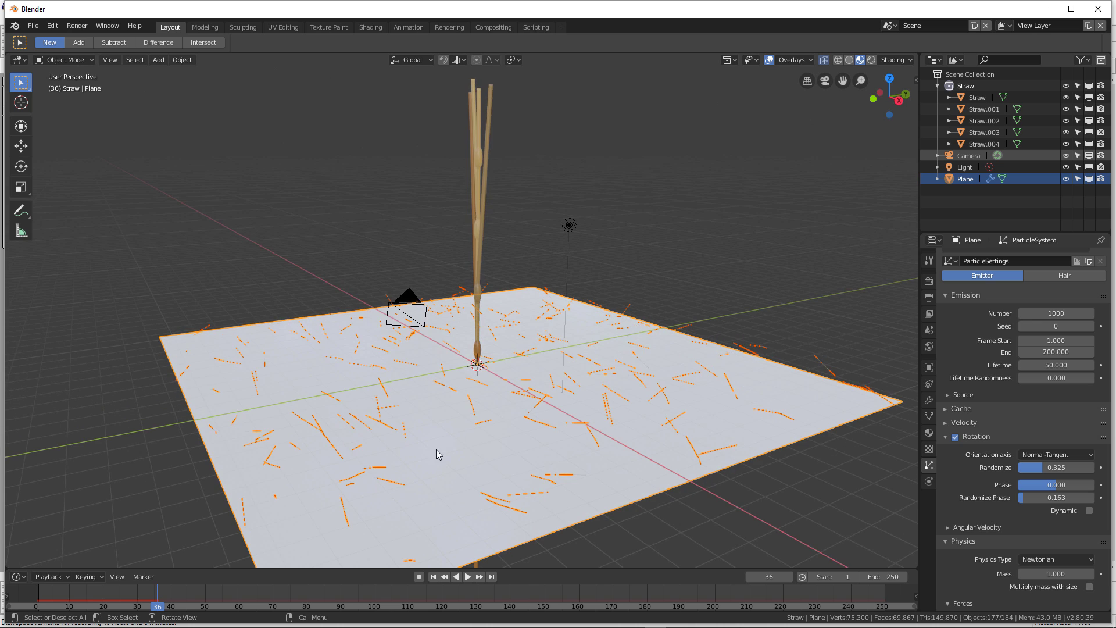
{"action": "scroll", "coordinate": [506, 425], "scroll_direction": "up", "scroll_amount": 1}
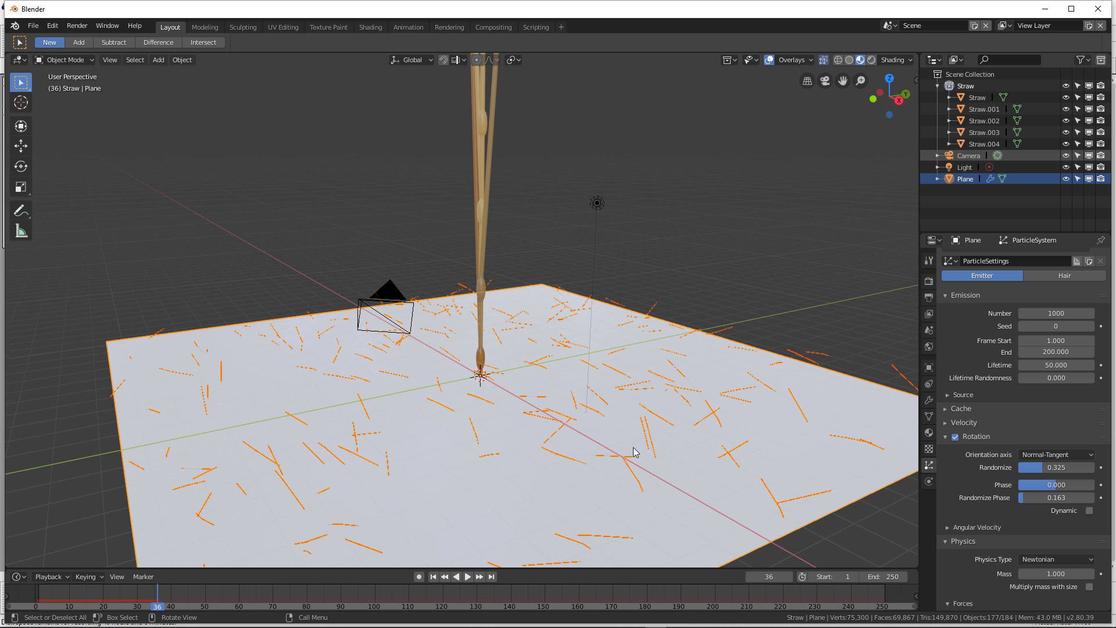
{"action": "scroll", "coordinate": [633, 452], "scroll_direction": "up", "scroll_amount": 1}
{"action": "scroll", "coordinate": [1037, 499], "scroll_direction": "up", "scroll_amount": 2}
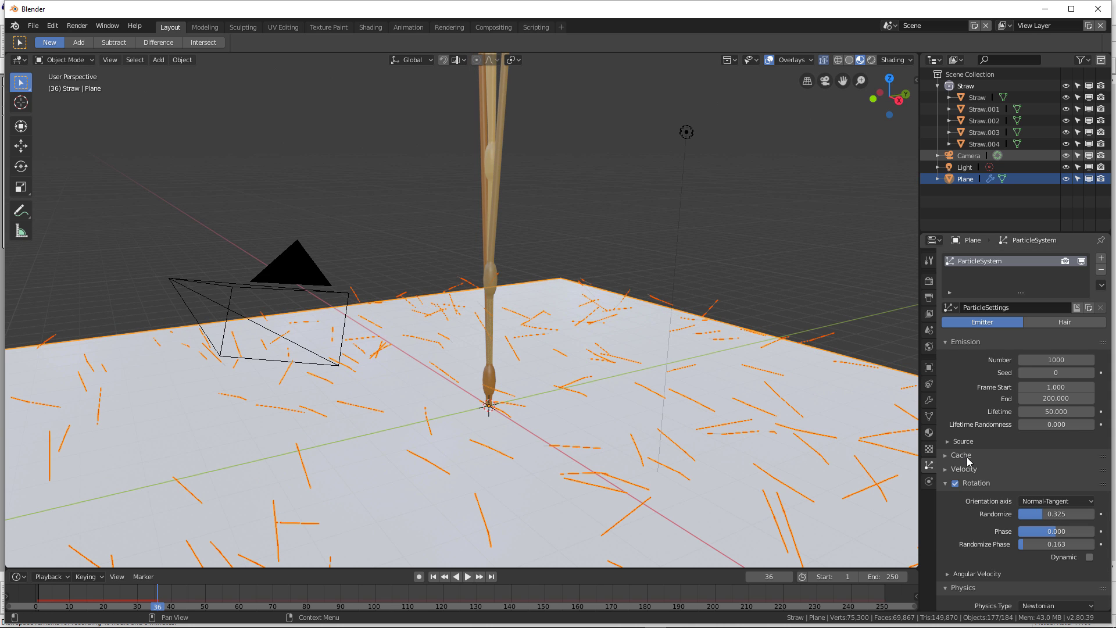
Step: Set the render scale of the straw instances to 0.280 with a scale randomness of 0.407, and disable Show Emitter
{"action": "scroll", "coordinate": [968, 461], "scroll_direction": "down", "scroll_amount": 4}
{"action": "scroll", "coordinate": [965, 465], "scroll_direction": "down", "scroll_amount": 10}
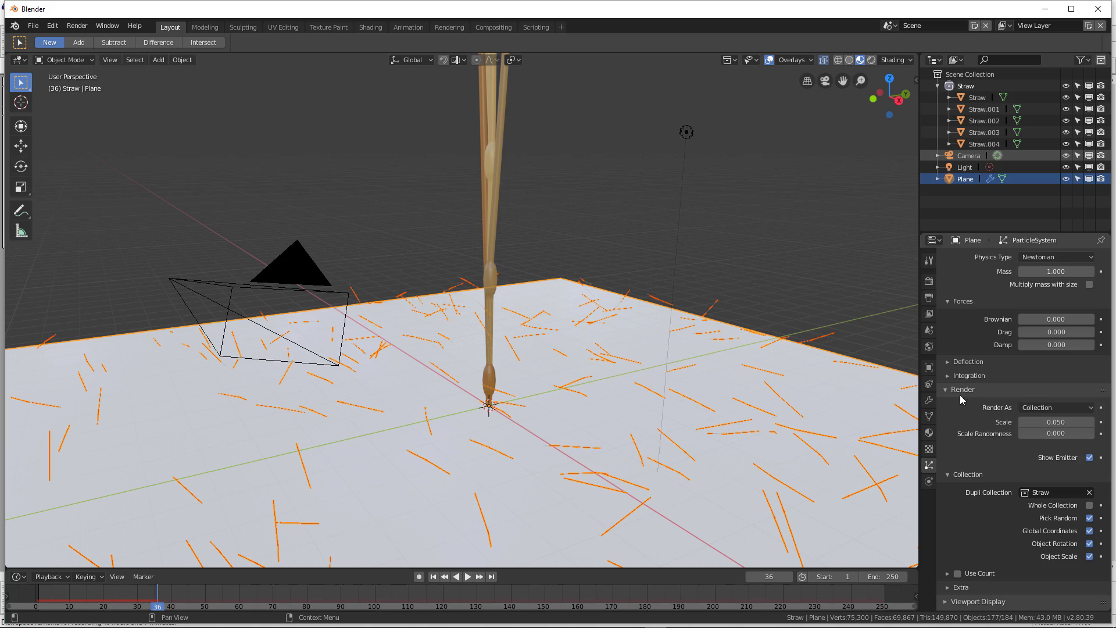
{"action": "left_click_drag", "start_coordinate": [1056, 421], "coordinate": [1099, 421]}
{"action": "scroll", "coordinate": [697, 407], "scroll_direction": "down", "scroll_amount": 5}
{"action": "middle_click_drag", "start_coordinate": [697, 407], "coordinate": [734, 421]}
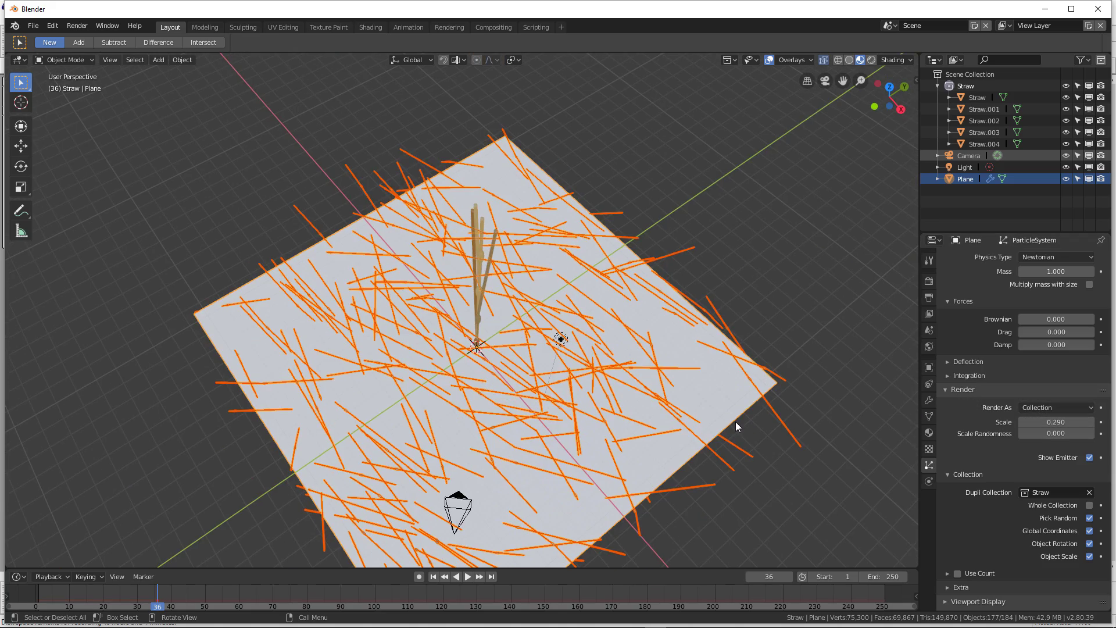
{"action": "scroll", "coordinate": [660, 438], "scroll_direction": "up", "scroll_amount": 1}
{"action": "left_click_drag", "start_coordinate": [1067, 421], "coordinate": [1047, 433]}
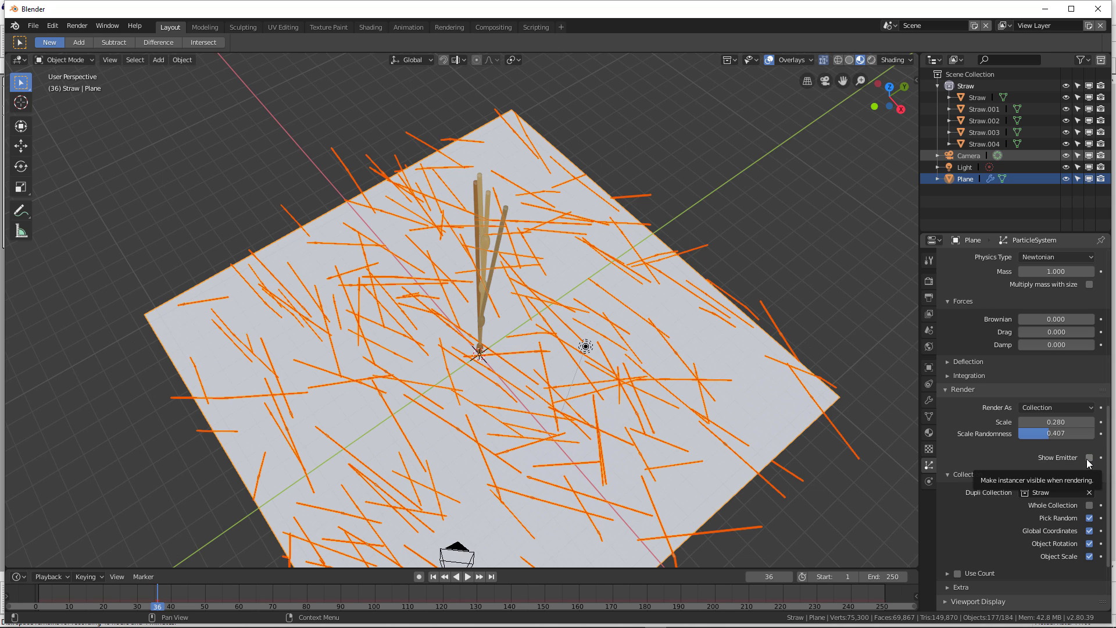
Step: Raise the rotation's Randomize to 1.000 and replay the animation from the first frame up to frame 60
{"action": "mouse_move", "coordinate": [747, 378]}
{"action": "middle_mouse_down"}
{"action": "mouse_move", "coordinate": [628, 348]}
{"action": "mouse_move", "coordinate": [581, 371]}
{"action": "mouse_move", "coordinate": [756, 383]}
{"action": "middle_mouse_up"}
{"action": "scroll", "coordinate": [1005, 413], "scroll_direction": "up", "scroll_amount": 8}
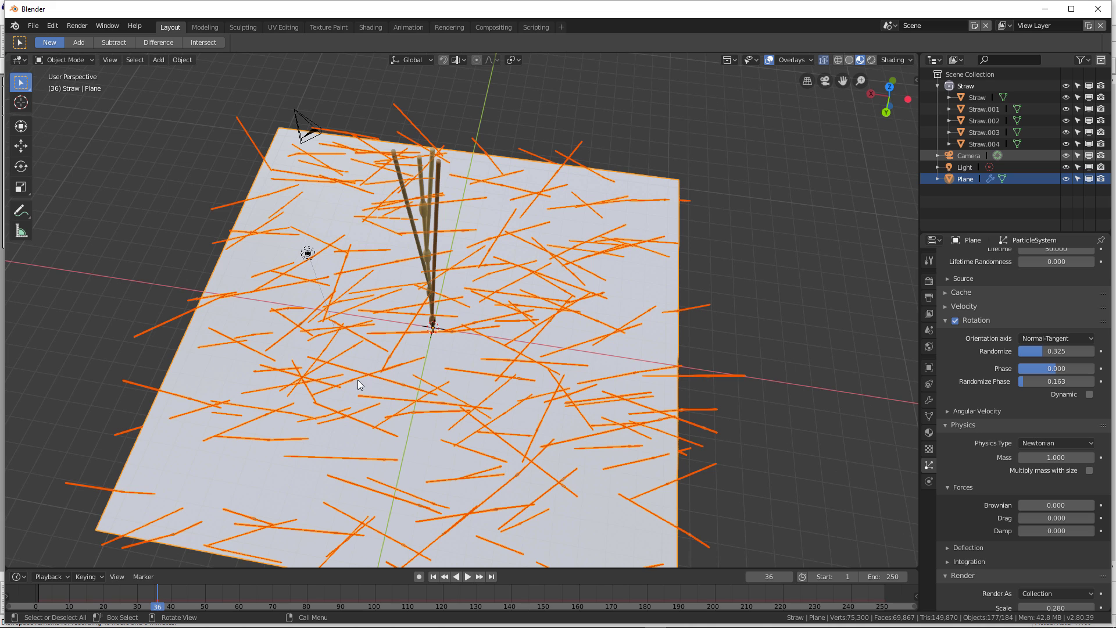
{"action": "left_click_drag", "start_coordinate": [1027, 353], "coordinate": [1091, 356]}
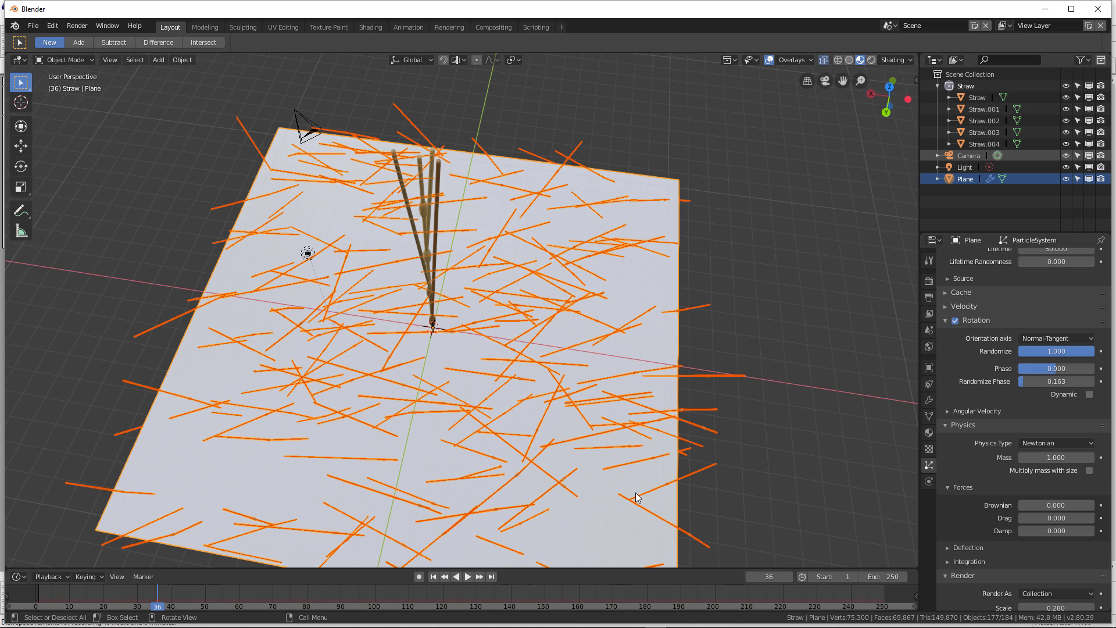
{"action": "left_click", "coordinate": [433, 576]}
{"action": "left_click", "coordinate": [467, 576]}
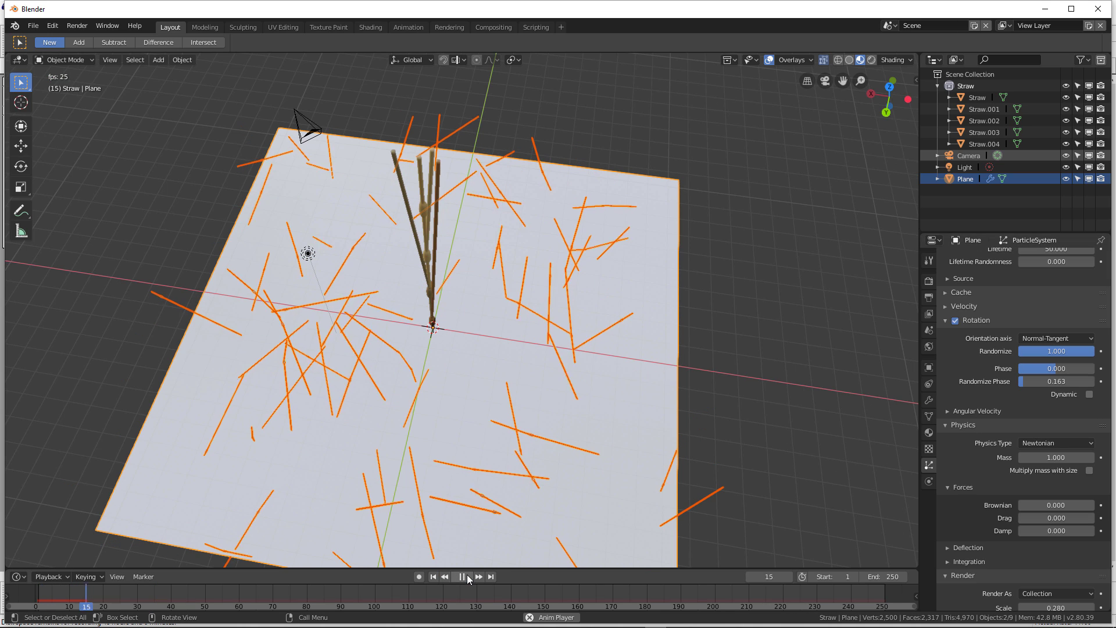
{"action": "left_click", "coordinate": [463, 576]}
Step: Set the particle system's emission number to 20000
{"action": "middle_click_drag", "start_coordinate": [541, 442], "coordinate": [623, 364]}
{"action": "scroll", "coordinate": [1061, 428], "scroll_direction": "up", "scroll_amount": 5}
{"action": "scroll", "coordinate": [1062, 428], "scroll_direction": "up", "scroll_amount": 1}
{"action": "left_click", "coordinate": [1070, 360]}
{"action": "type", "text": "20000"}
{"action": "key", "text": "Return"}
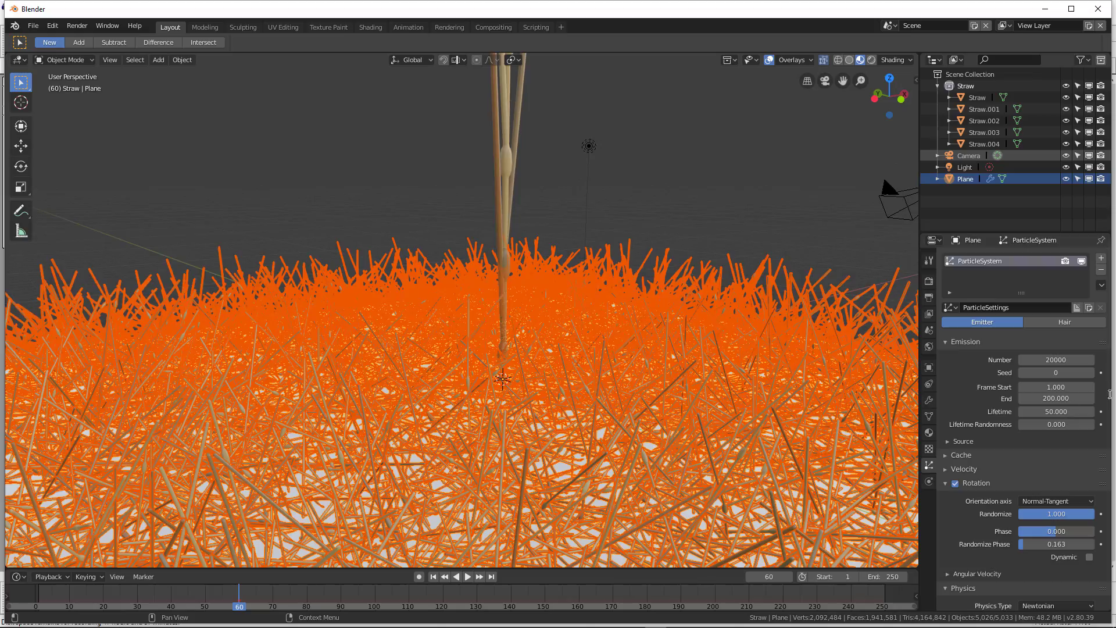
Step: Deselect the plane and examine the straw coverage from above
{"action": "scroll", "coordinate": [682, 351], "scroll_direction": "down", "scroll_amount": 3}
{"action": "left_click", "coordinate": [756, 269]}
{"action": "middle_click_drag", "start_coordinate": [703, 265], "coordinate": [515, 343]}
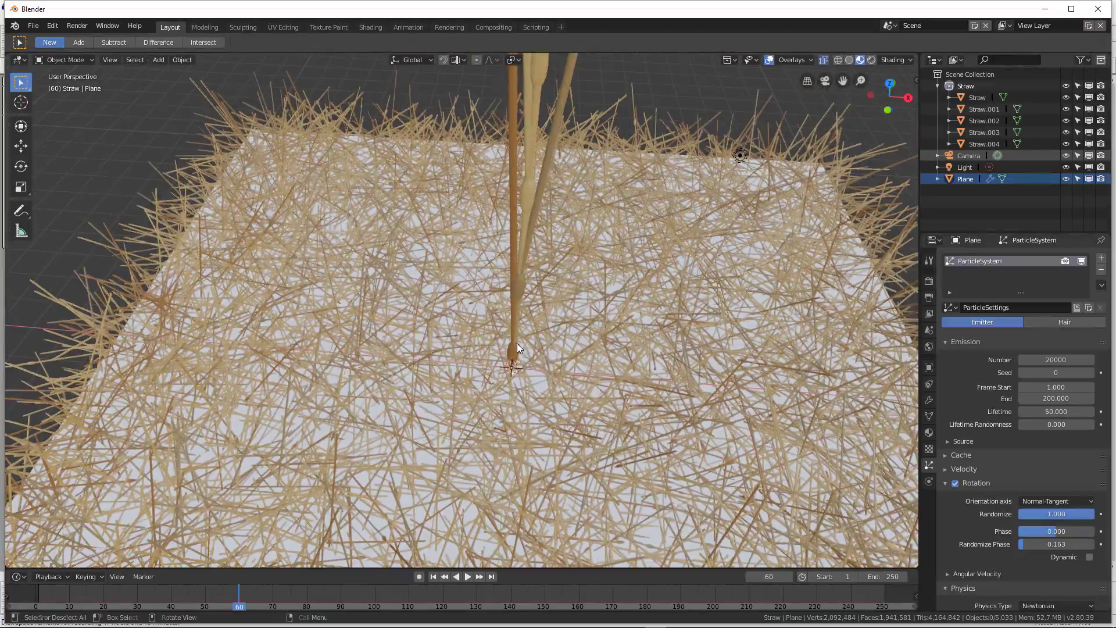
Step: Set the particle emission's end frame to 20
{"action": "scroll", "coordinate": [1008, 417], "scroll_direction": "down", "scroll_amount": 15}
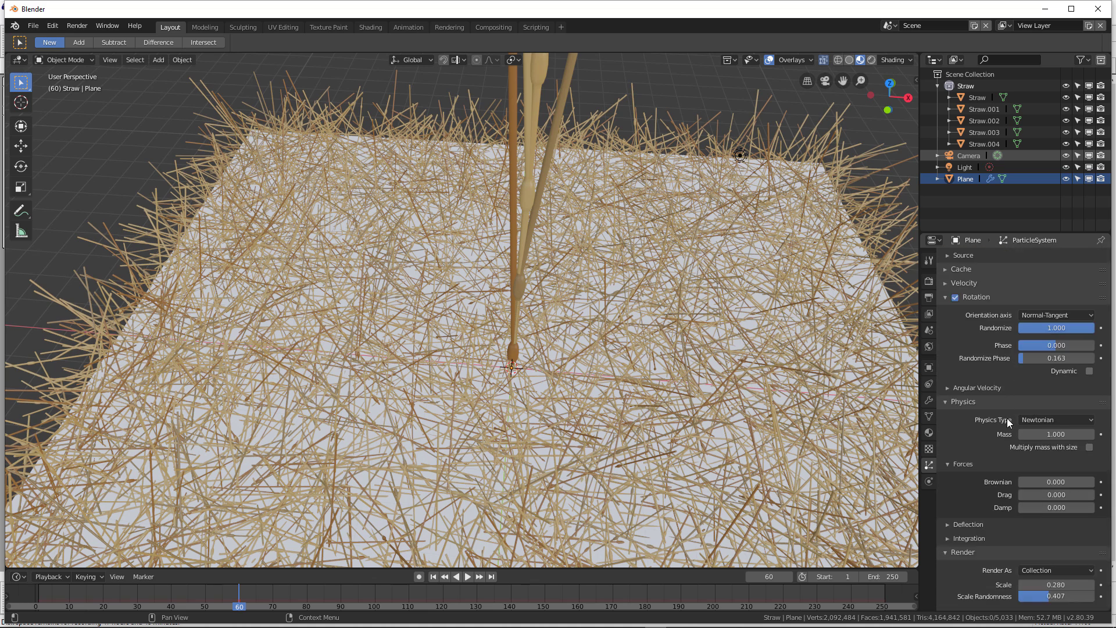
{"action": "scroll", "coordinate": [1005, 422], "scroll_direction": "up", "scroll_amount": 13}
{"action": "scroll", "coordinate": [1009, 420], "scroll_direction": "up", "scroll_amount": 2}
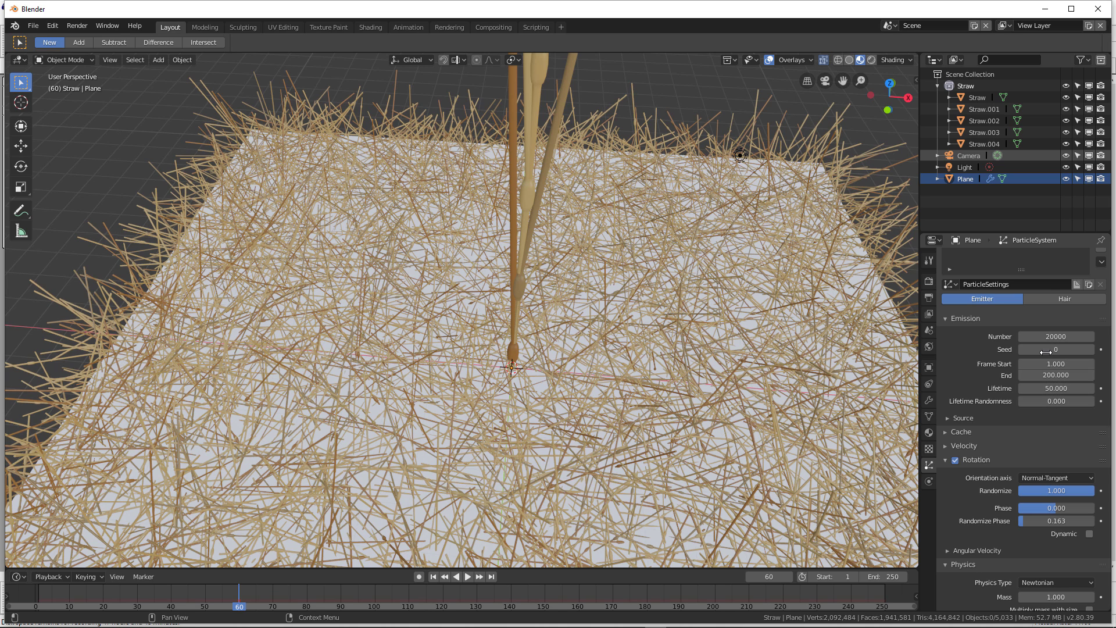
{"action": "left_click", "coordinate": [1052, 376]}
{"action": "type", "text": "50"}
{"action": "key", "text": "BackSpace"}
{"action": "key", "text": "BackSpace"}
{"action": "type", "text": "20"}
{"action": "key", "text": "Return"}
Step: Replay the particle animation from the first frame up to frame 20 and examine the straw cover from above
{"action": "left_click", "coordinate": [433, 578]}
{"action": "left_click", "coordinate": [468, 577]}
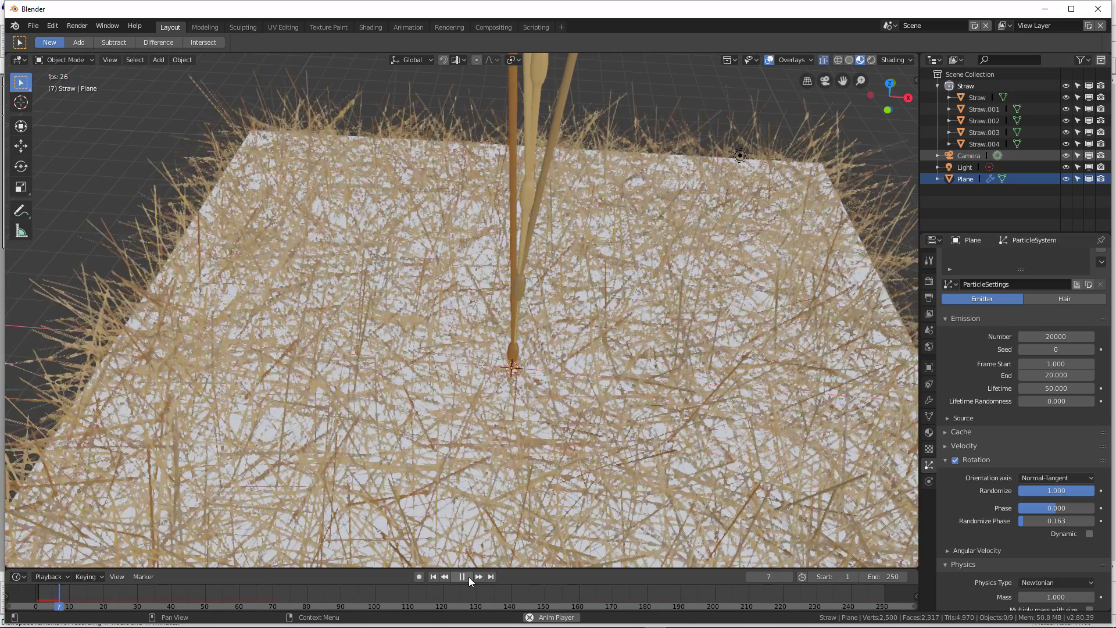
{"action": "scroll", "coordinate": [493, 446], "scroll_direction": "down", "scroll_amount": 2}
{"action": "middle_click_drag", "start_coordinate": [493, 445], "coordinate": [682, 313]}
{"action": "scroll", "coordinate": [494, 479], "scroll_direction": "down", "scroll_amount": 2}
Step: Hide the Straw collection in the viewport and inspect the straw-covered plane in top view and from the side
{"action": "left_click", "coordinate": [1067, 85]}
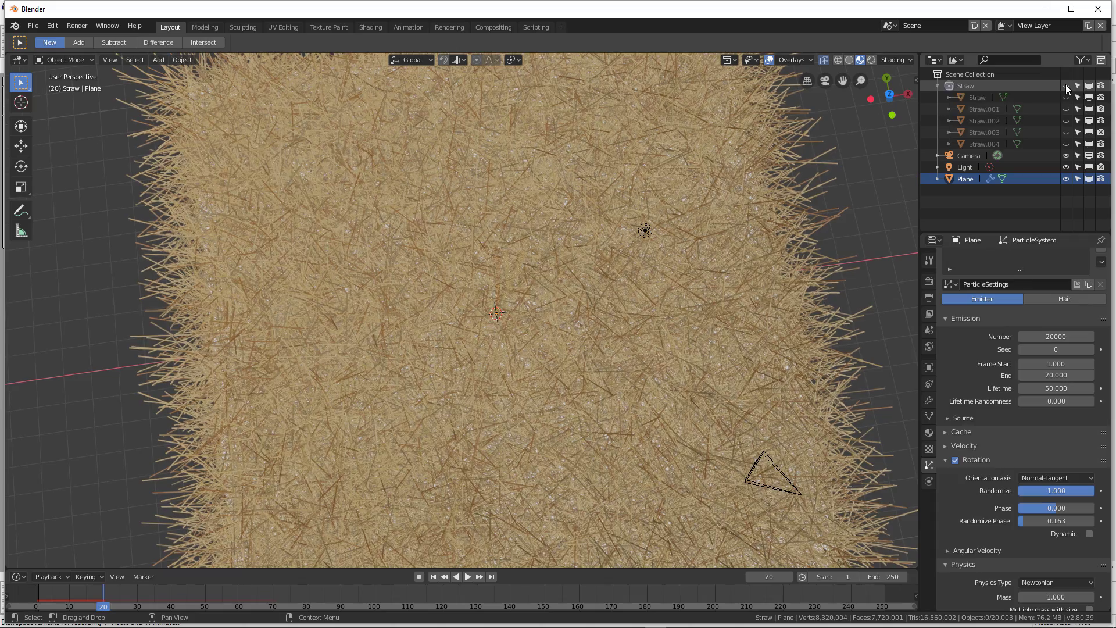
{"action": "key", "text": "KP_7"}
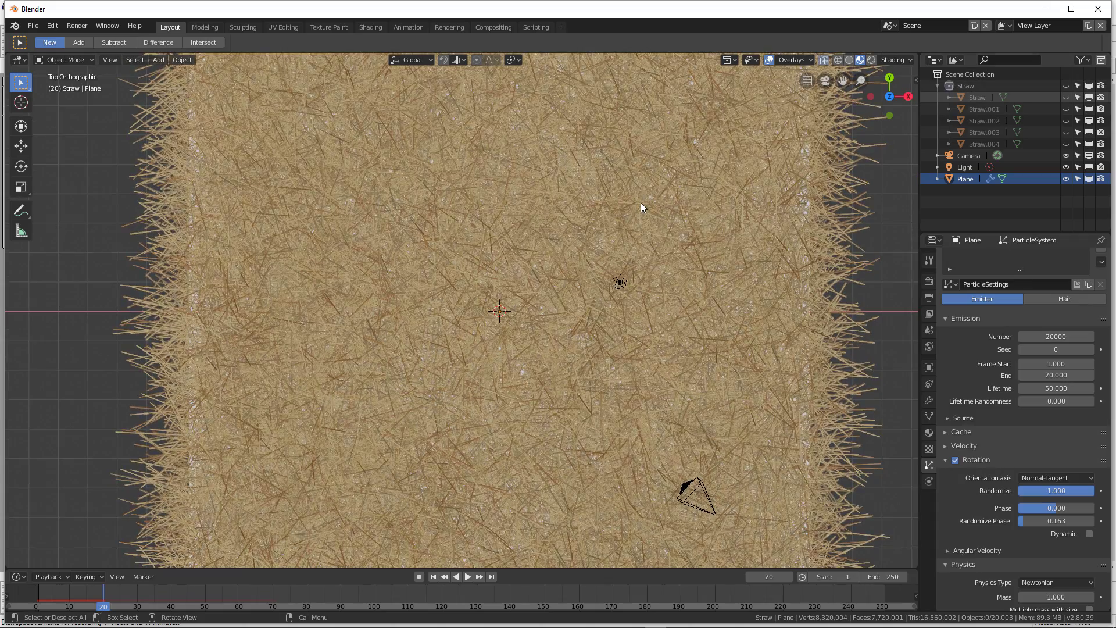
{"action": "scroll", "coordinate": [638, 204], "scroll_direction": "down", "scroll_amount": 3}
{"action": "scroll", "coordinate": [634, 206], "scroll_direction": "up", "scroll_amount": 10}
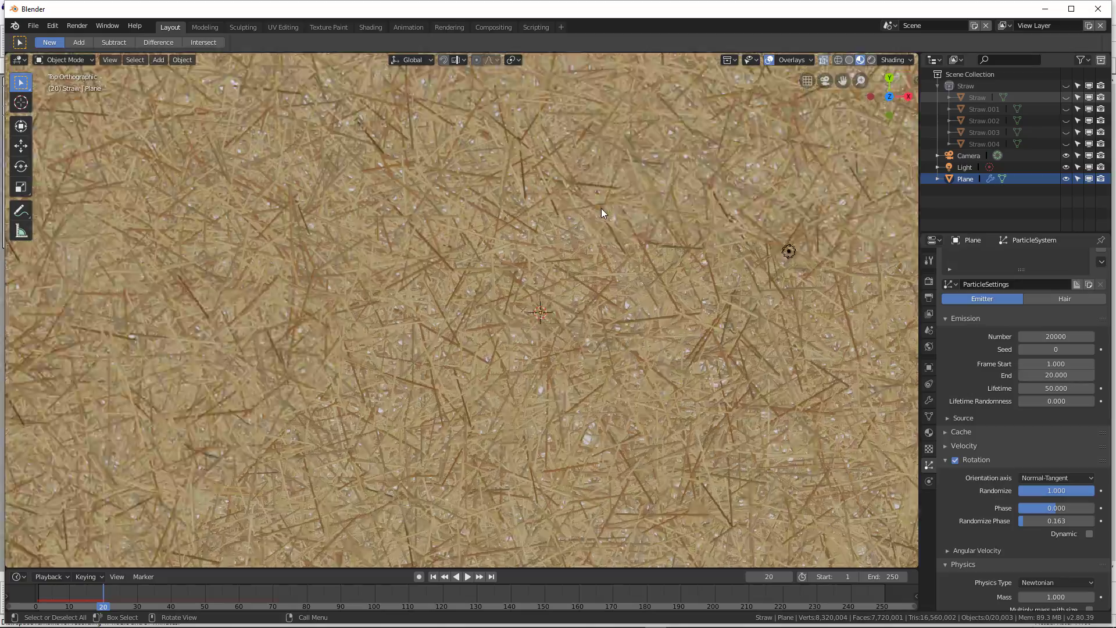
{"action": "middle_click_drag", "start_coordinate": [601, 208], "coordinate": [479, 288]}
{"action": "scroll", "coordinate": [494, 309], "scroll_direction": "down", "scroll_amount": 10}
{"action": "scroll", "coordinate": [479, 288], "scroll_direction": "up", "scroll_amount": 4}
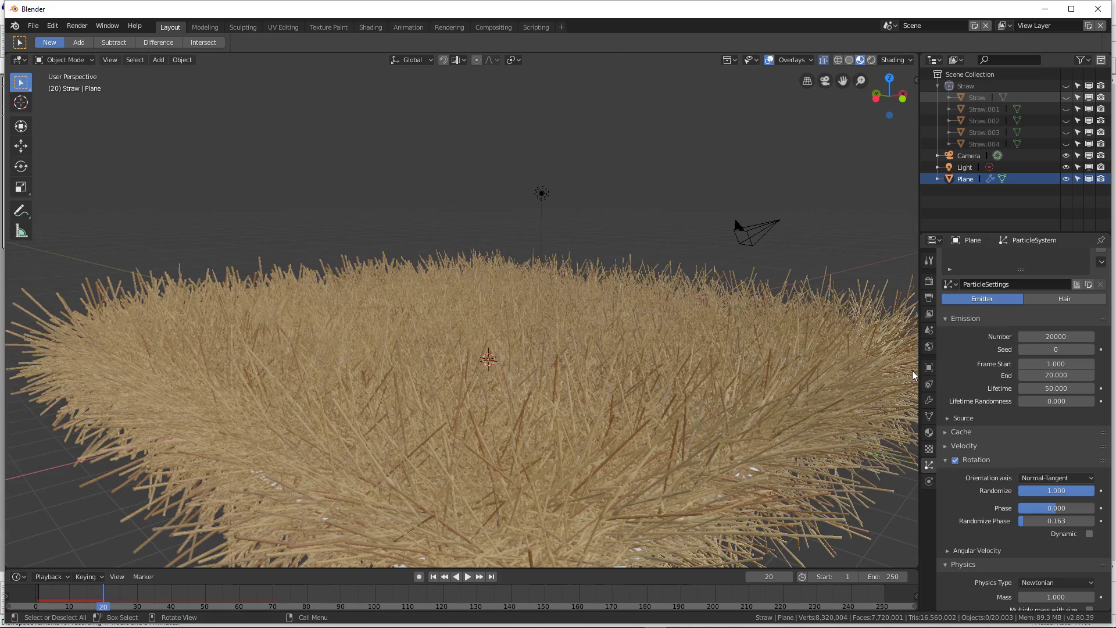
Step: Set the rotation's Randomize to 0.195 and Phase to 0.472, and replay the animation up to frame 20
{"action": "scroll", "coordinate": [994, 420], "scroll_direction": "down", "scroll_amount": 4}
{"action": "mouse_move", "coordinate": [1074, 398]}
{"action": "left_mouse_down"}
{"action": "mouse_move", "coordinate": [1012, 398]}
{"action": "mouse_move", "coordinate": [1073, 414]}
{"action": "left_mouse_up"}
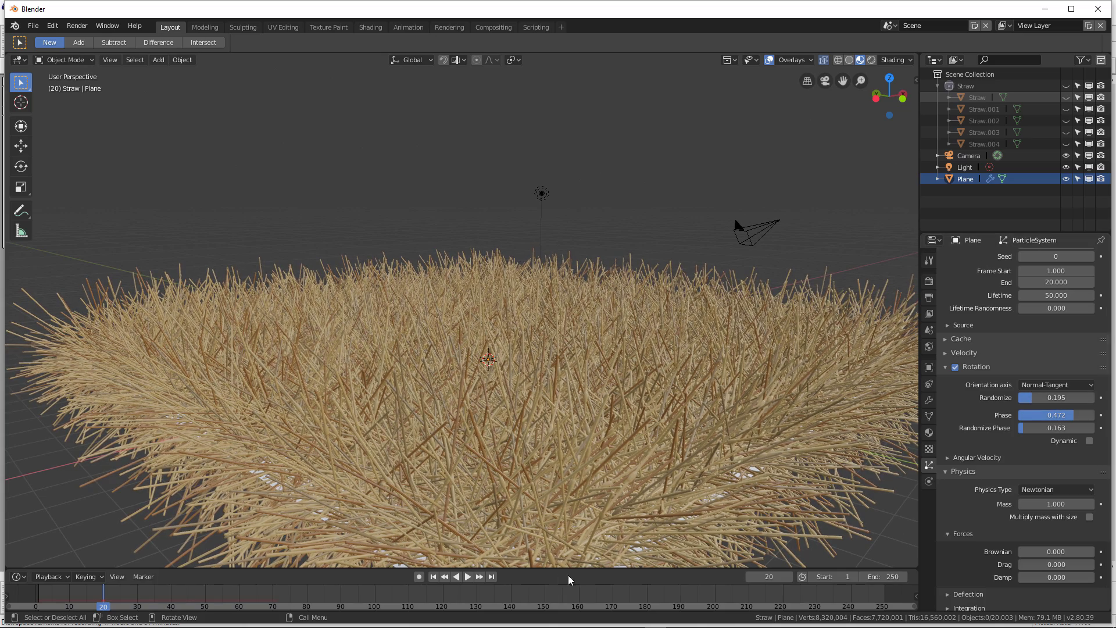
{"action": "left_click", "coordinate": [433, 577]}
{"action": "left_click", "coordinate": [468, 577]}
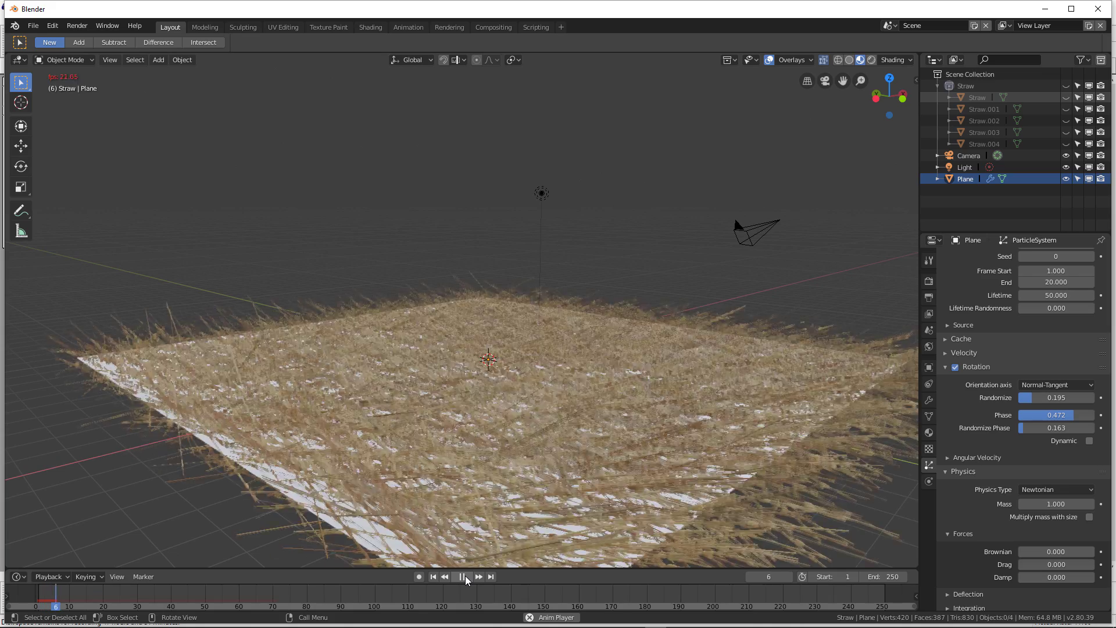
{"action": "mouse_move", "coordinate": [528, 394]}
{"action": "middle_mouse_down"}
{"action": "mouse_move", "coordinate": [501, 383]}
{"action": "mouse_move", "coordinate": [512, 391]}
{"action": "middle_mouse_up"}
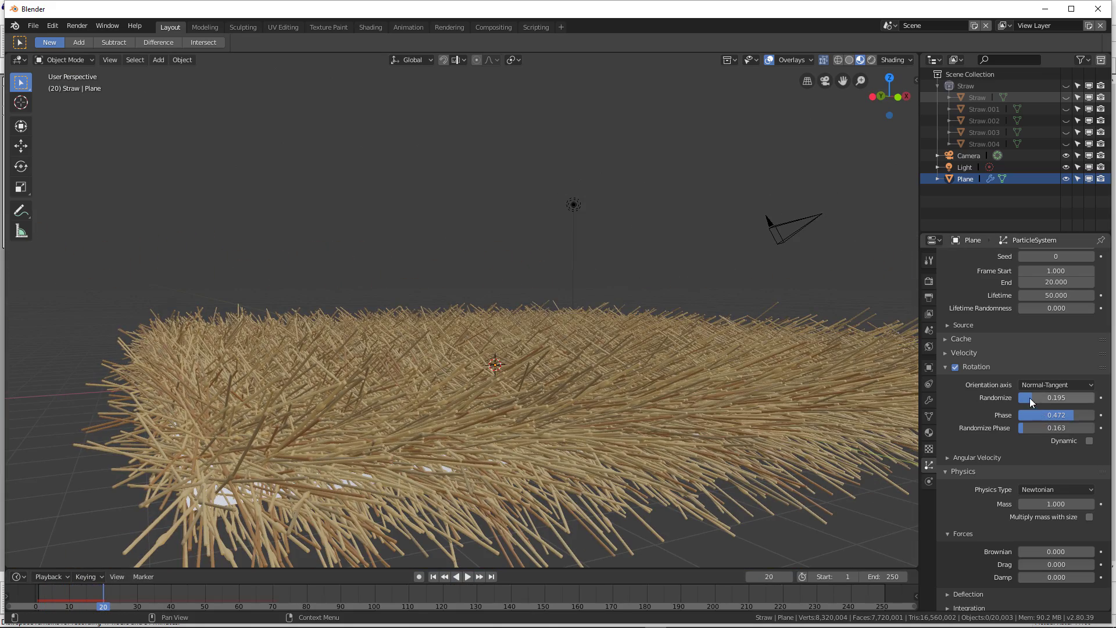
Step: Lower the rotation's Randomize to 0.114, replay the animation up to frame 22 and inspect the straws from above
{"action": "left_click_drag", "start_coordinate": [1056, 398], "coordinate": [1038, 398]}
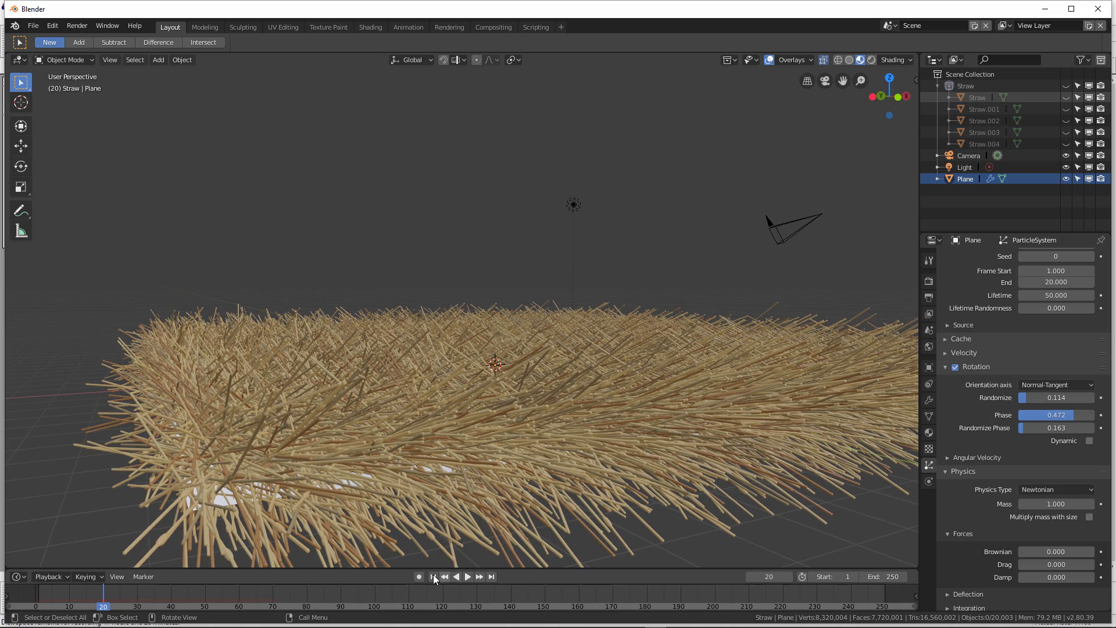
{"action": "key", "text": "shift+Left"}
{"action": "left_click", "coordinate": [467, 577]}
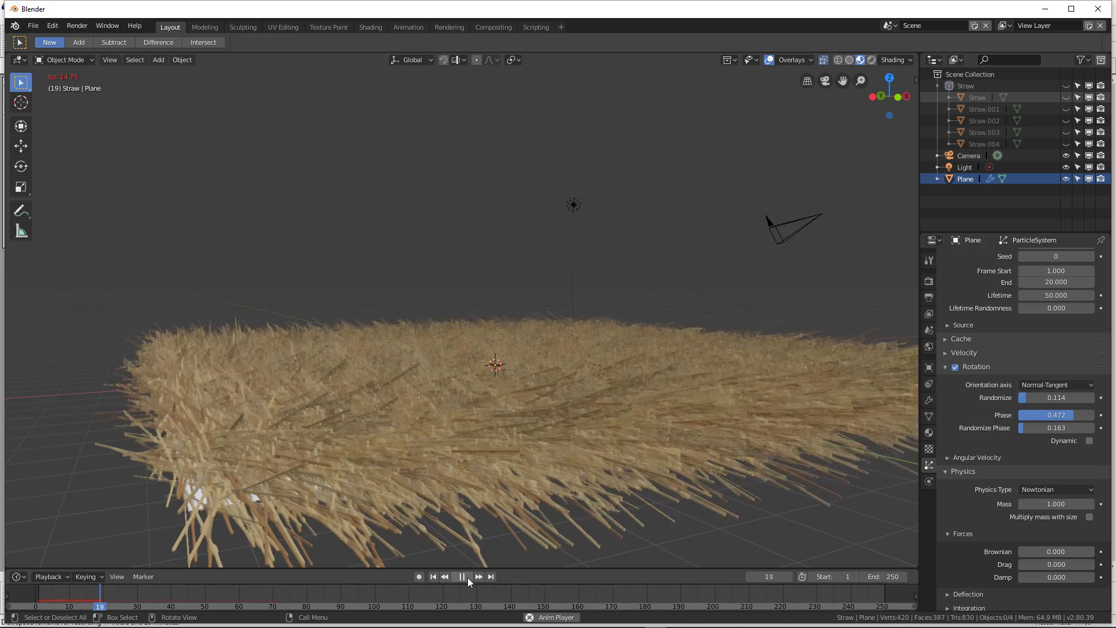
{"action": "left_click", "coordinate": [467, 576]}
{"action": "scroll", "coordinate": [526, 380], "scroll_direction": "down", "scroll_amount": 3}
{"action": "middle_click_drag", "start_coordinate": [525, 380], "coordinate": [519, 418]}
{"action": "scroll", "coordinate": [518, 417], "scroll_direction": "up", "scroll_amount": 5}
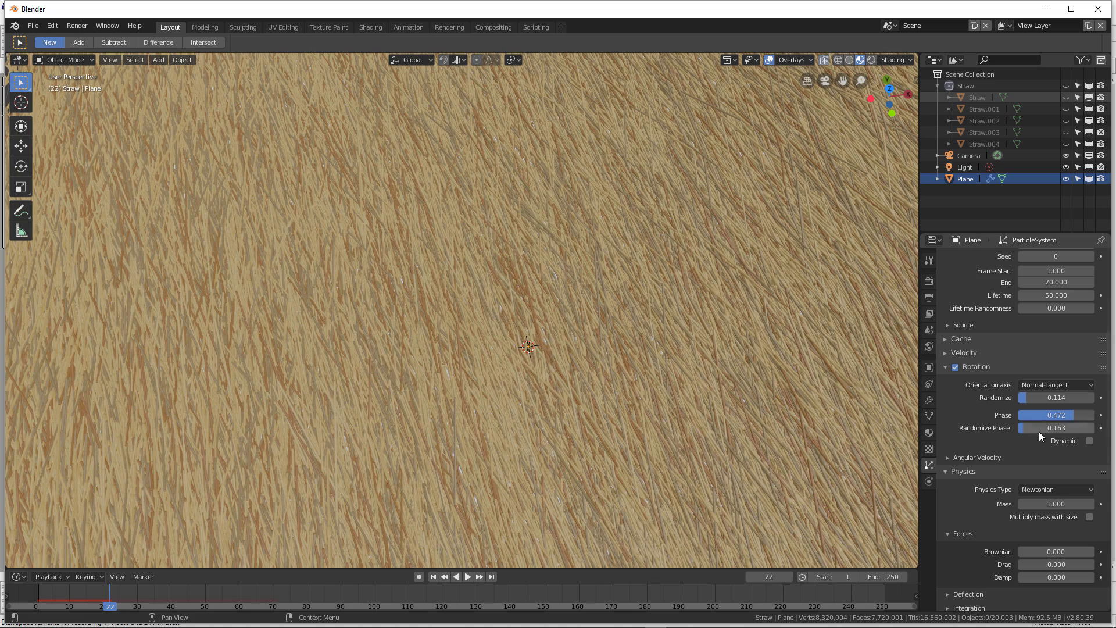
Step: Set the particle rotation's Randomize Phase to 1.854, return to the first frame and set the particle Number to 10000
{"action": "left_click_drag", "start_coordinate": [1024, 427], "coordinate": [1089, 427]}
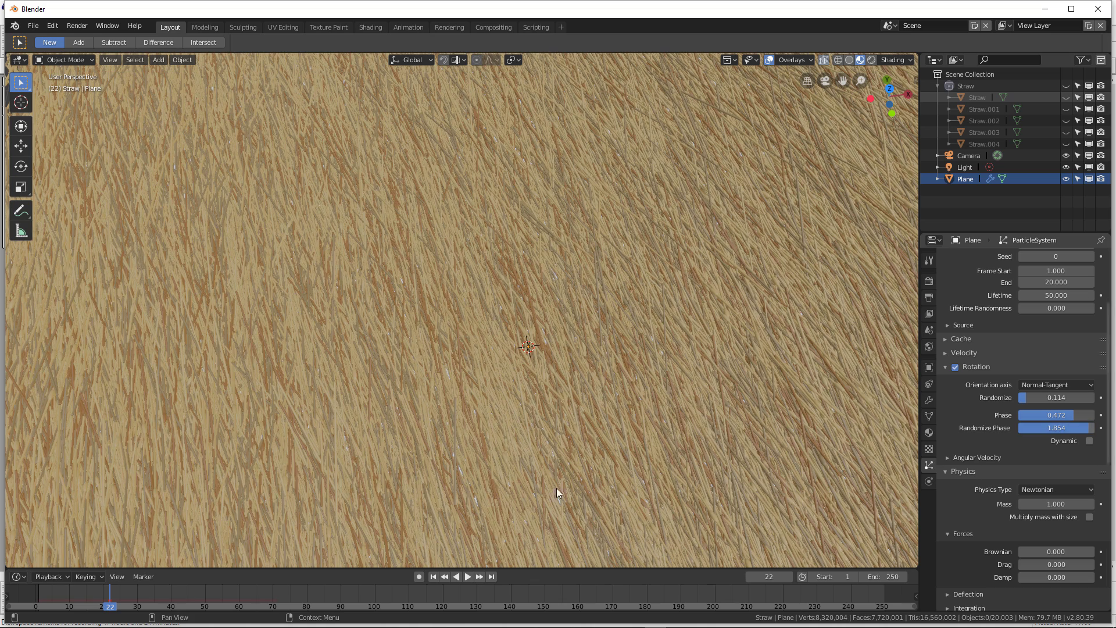
{"action": "left_click", "coordinate": [433, 576]}
{"action": "scroll", "coordinate": [1038, 407], "scroll_direction": "up", "scroll_amount": 5}
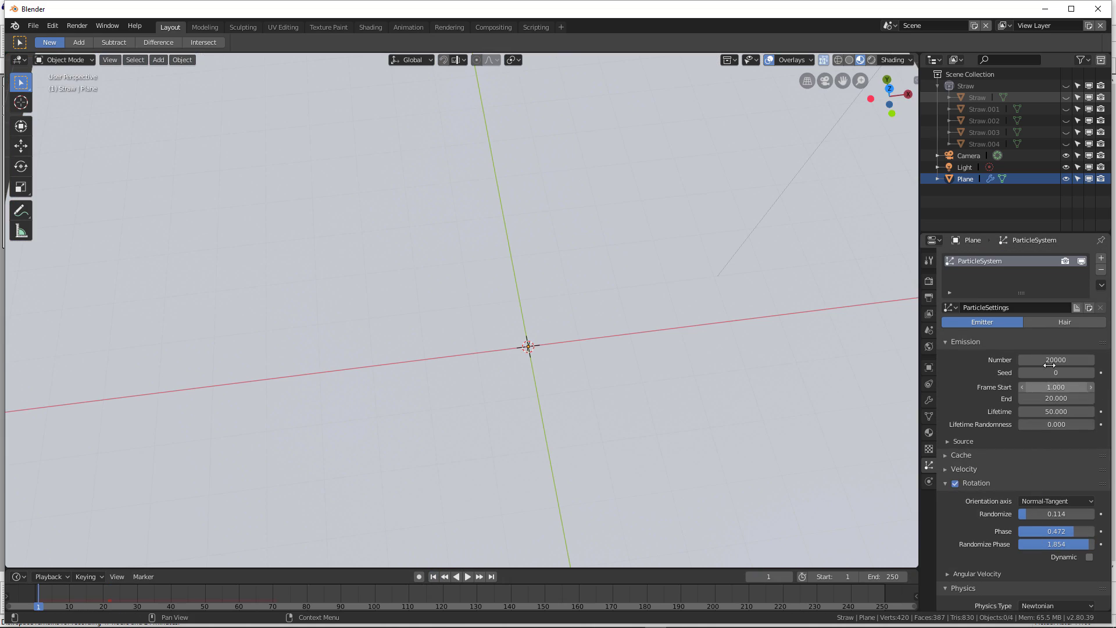
{"action": "left_click", "coordinate": [1053, 359]}
{"action": "type", "text": "10000"}
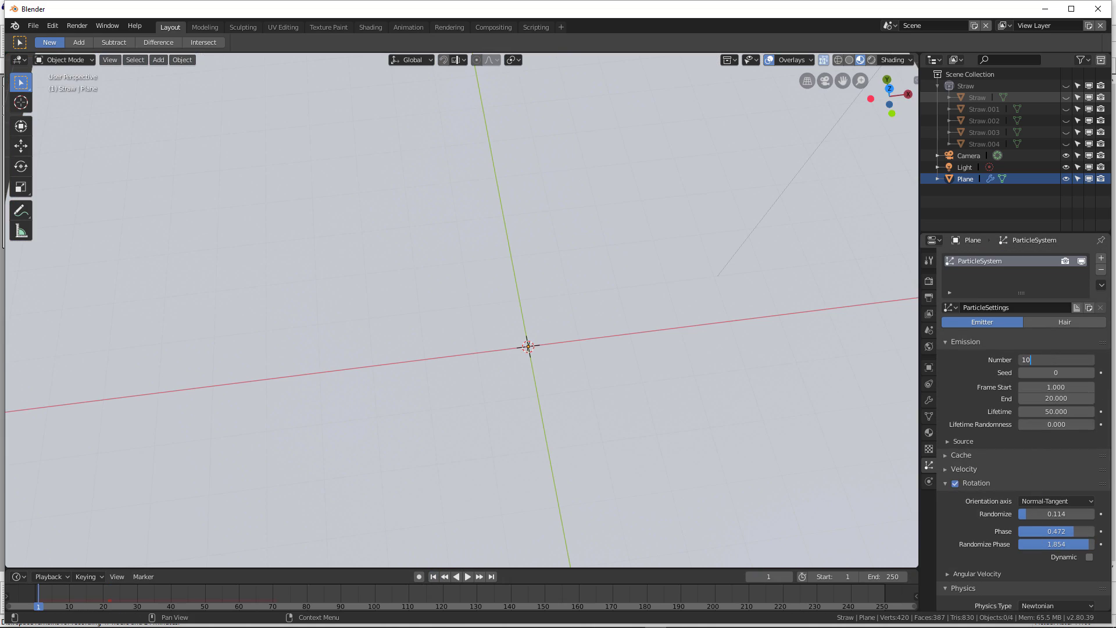
{"action": "key", "text": "Return"}
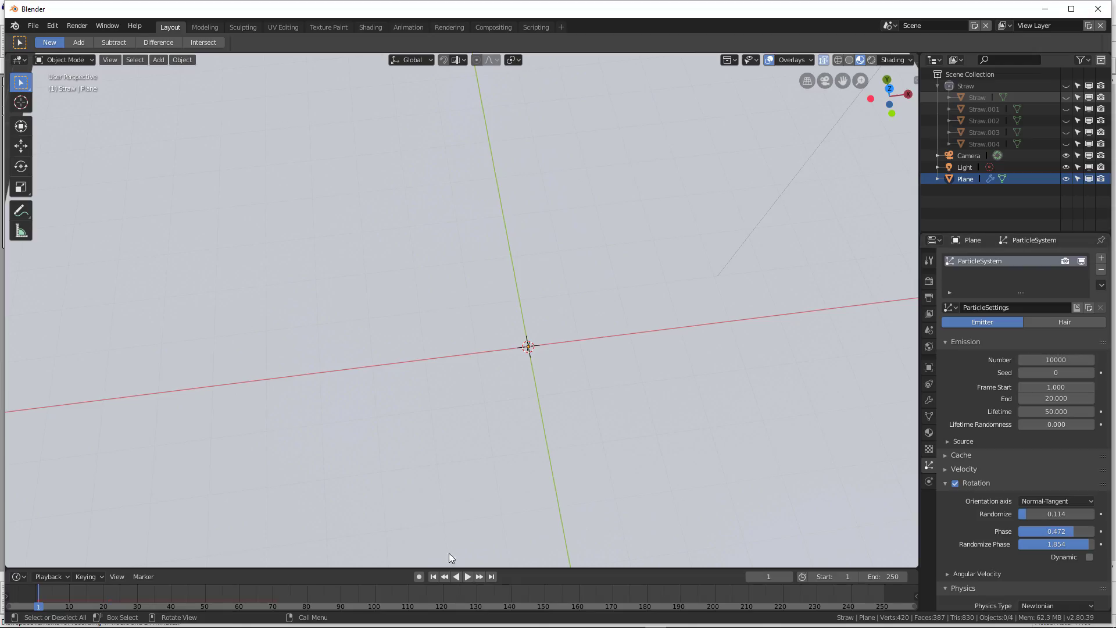
Step: Replay the particle animation up to frame 29 and inspect the straw cover from a low angle and from above
{"action": "left_click", "coordinate": [466, 576]}
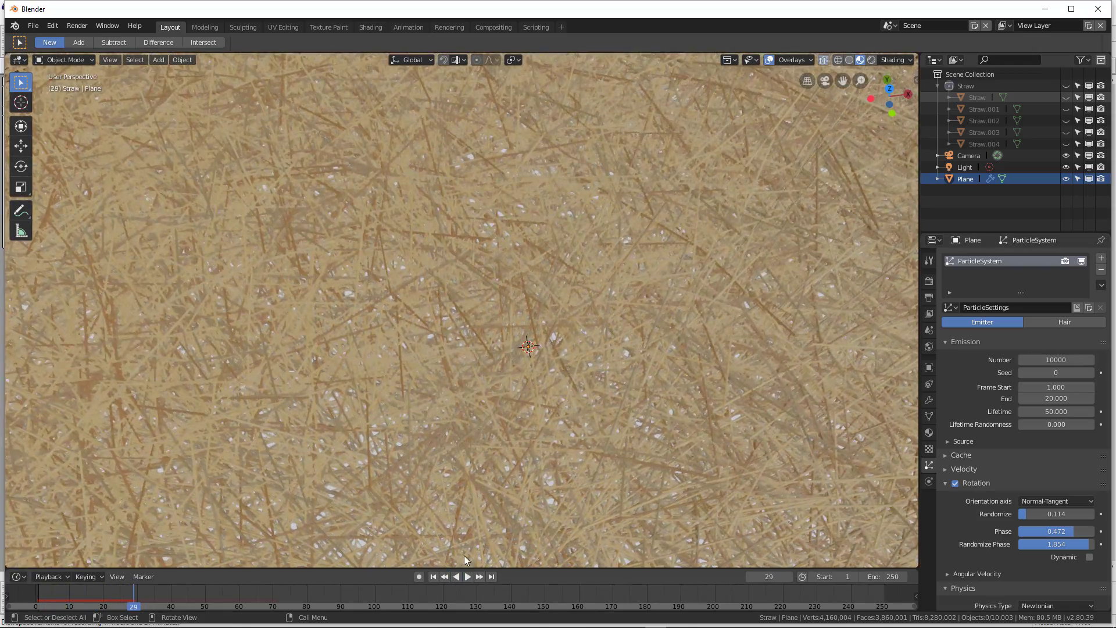
{"action": "left_click", "coordinate": [462, 575]}
{"action": "scroll", "coordinate": [490, 467], "scroll_direction": "down", "scroll_amount": 5}
{"action": "middle_click_drag", "start_coordinate": [490, 466], "coordinate": [640, 445]}
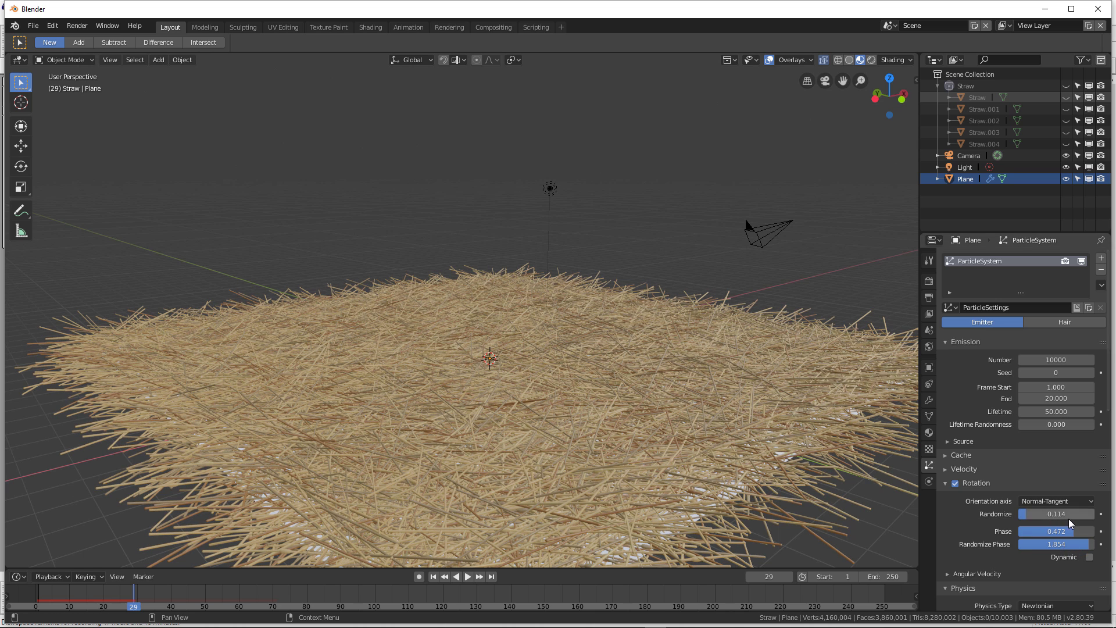
{"action": "scroll", "coordinate": [709, 438], "scroll_direction": "down", "scroll_amount": 4}
{"action": "middle_click_drag", "start_coordinate": [709, 438], "coordinate": [779, 369]}
{"action": "scroll", "coordinate": [670, 478], "scroll_direction": "up", "scroll_amount": 5}
{"action": "scroll", "coordinate": [669, 456], "scroll_direction": "down", "scroll_amount": 3}
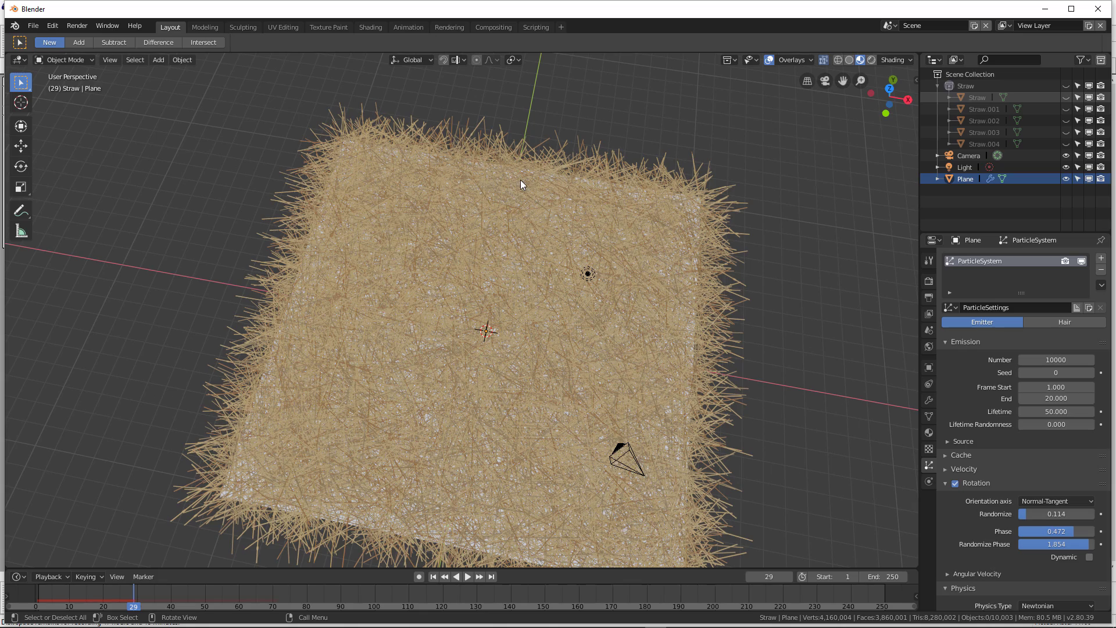
Step: Align the camera to a top view centred on the straw-covered plane
{"action": "key", "text": "KP_7"}
{"action": "scroll", "coordinate": [510, 195], "scroll_direction": "down", "scroll_amount": 3}
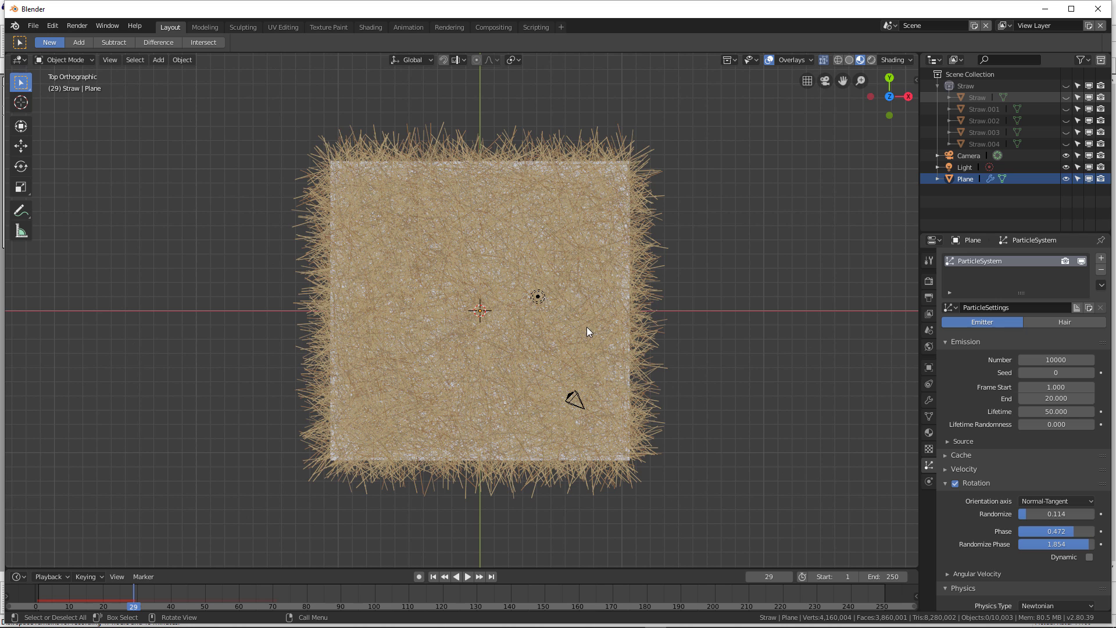
{"action": "key", "text": "KP_0"}
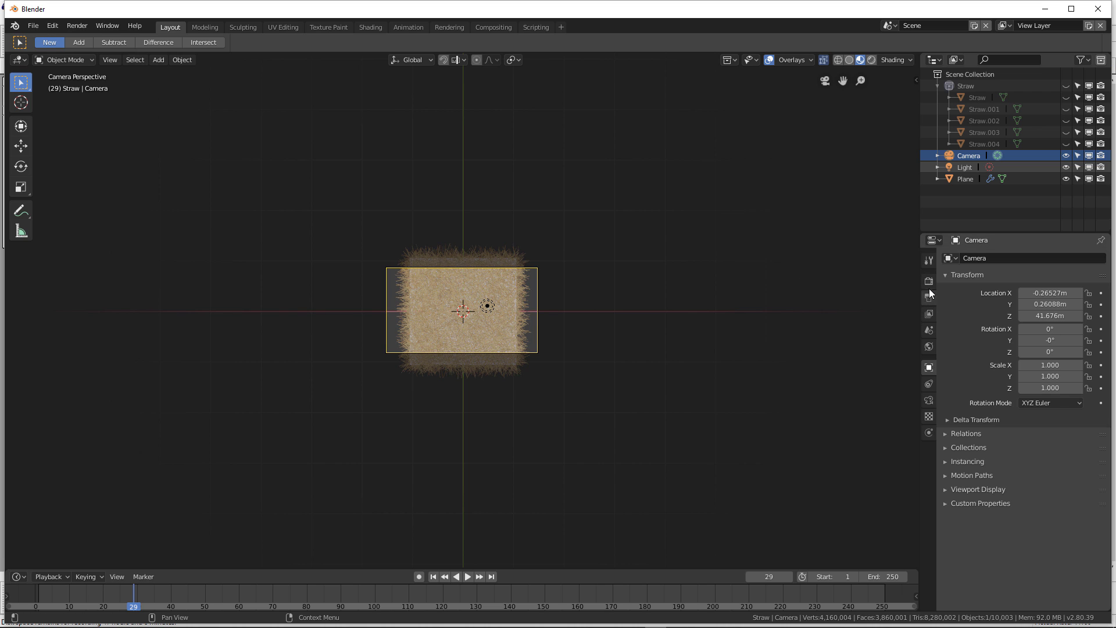
Step: Set the render output resolution to a square 1024 by 1024 px
{"action": "left_click", "coordinate": [929, 398]}
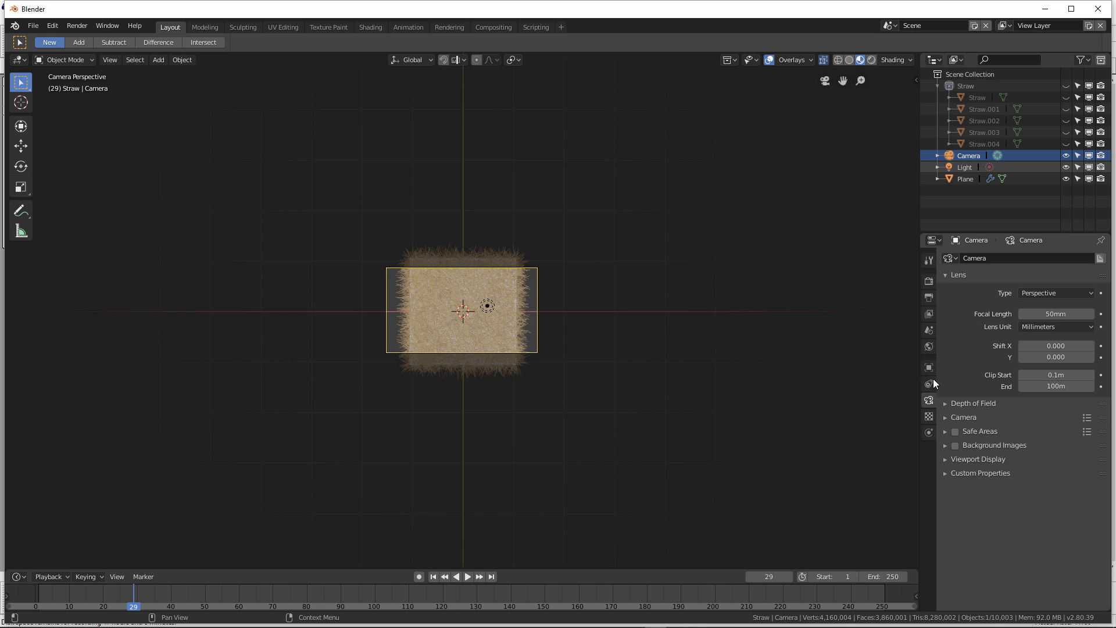
{"action": "left_click", "coordinate": [928, 296]}
{"action": "left_click", "coordinate": [929, 282]}
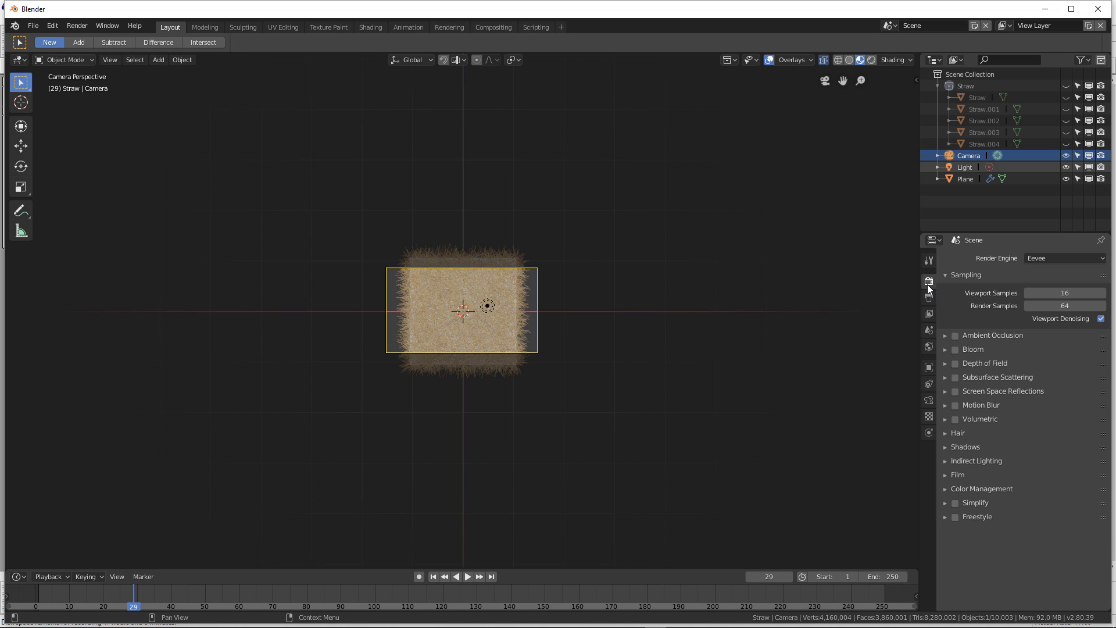
{"action": "left_click", "coordinate": [929, 297]}
{"action": "left_click", "coordinate": [1070, 271]}
{"action": "type", "text": "1024"}
{"action": "key", "text": "Tab"}
{"action": "type", "text": "102"}
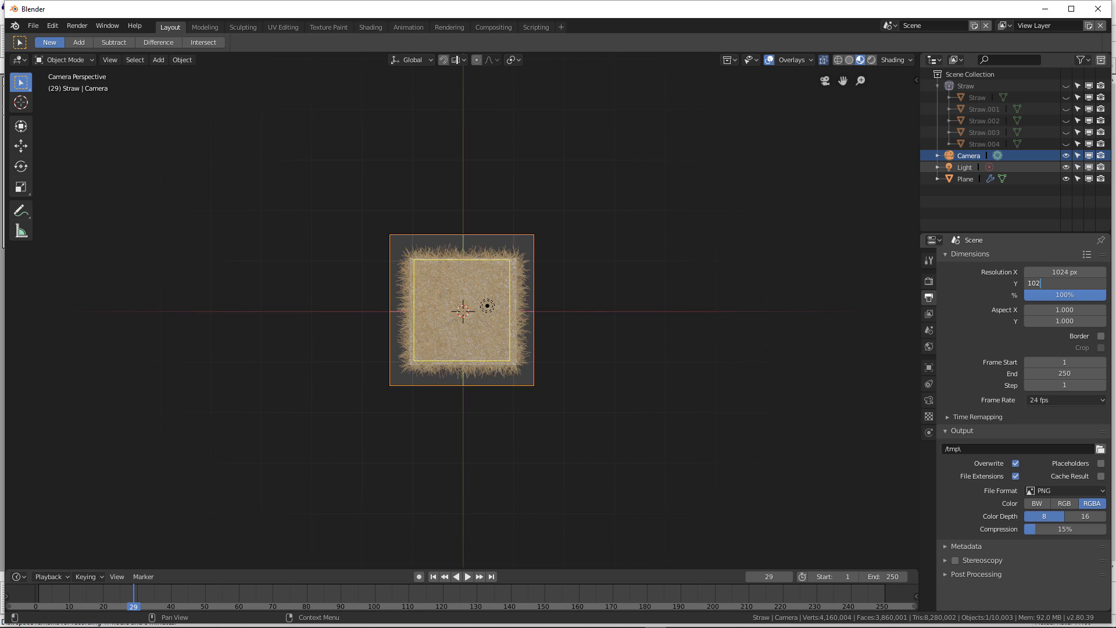
{"action": "type", "text": "4"}
{"action": "key", "text": "Return"}
{"action": "scroll", "coordinate": [510, 276], "scroll_direction": "up", "scroll_amount": 3}
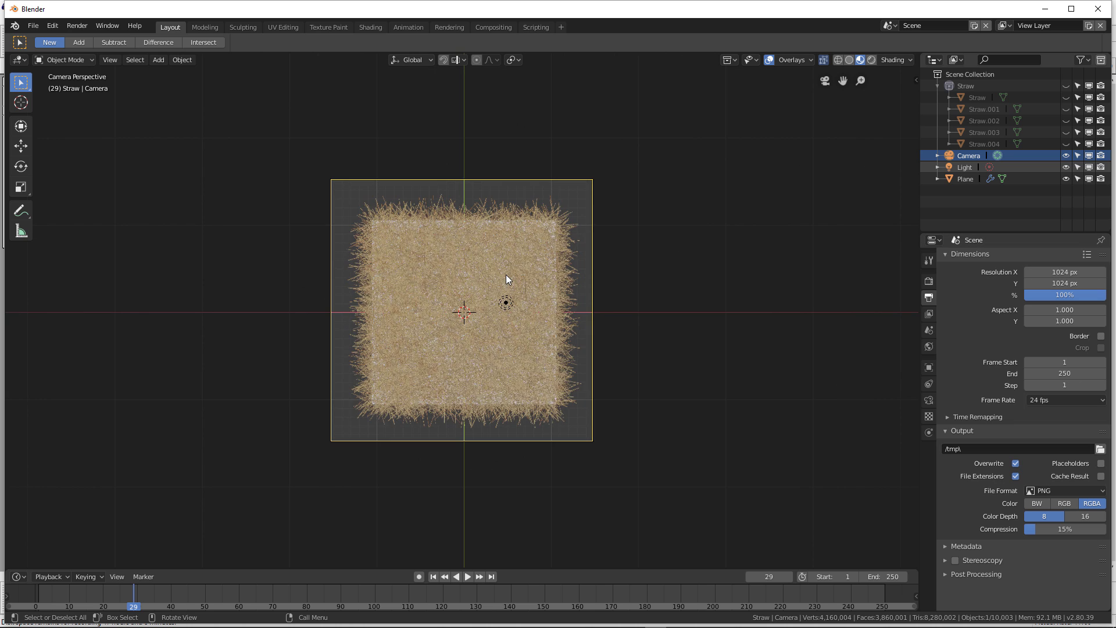
{"action": "scroll", "coordinate": [365, 214], "scroll_direction": "up", "scroll_amount": 1}
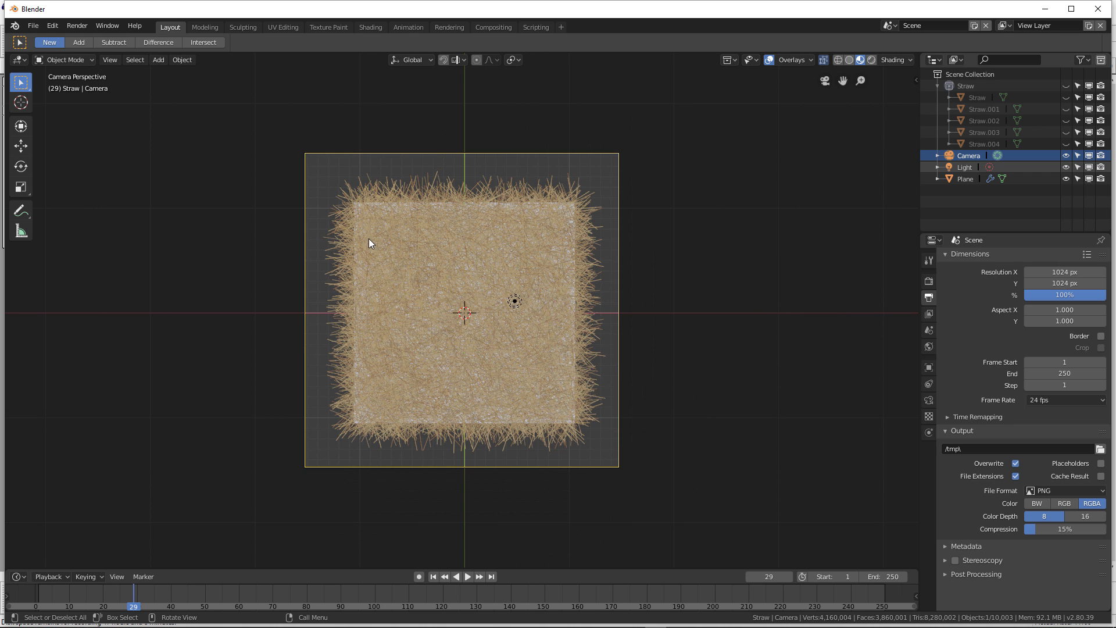
Step: Scale the camera by 0.930 and make it Orthographic with an Orthographic Scale of 27.514 so it frames the whole straw patch
{"action": "key", "text": "s"}
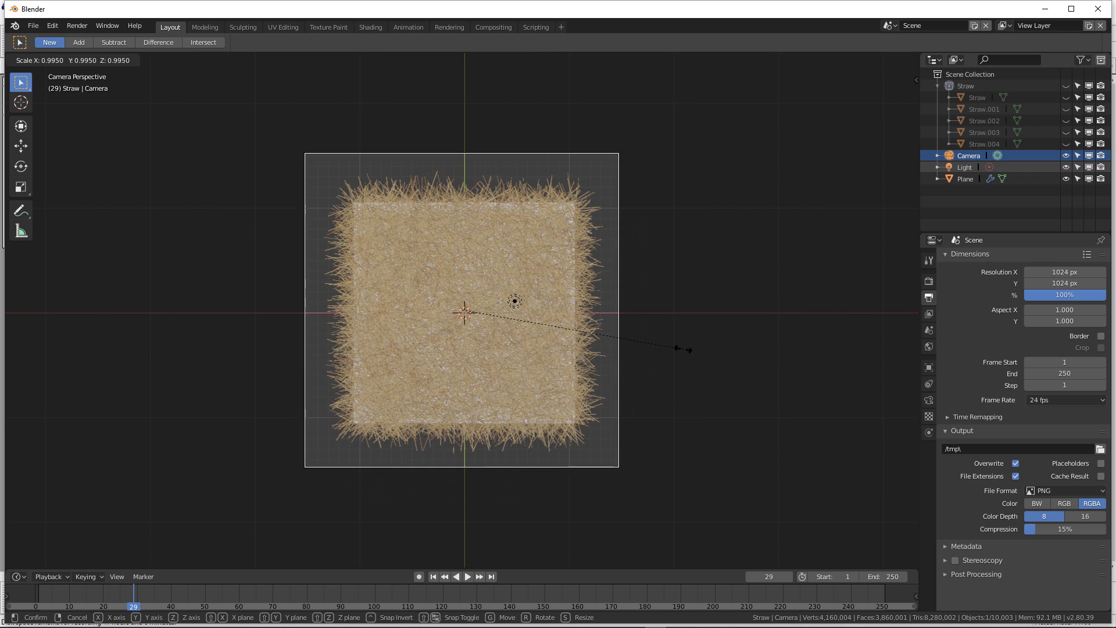
{"action": "left_click", "coordinate": [671, 344]}
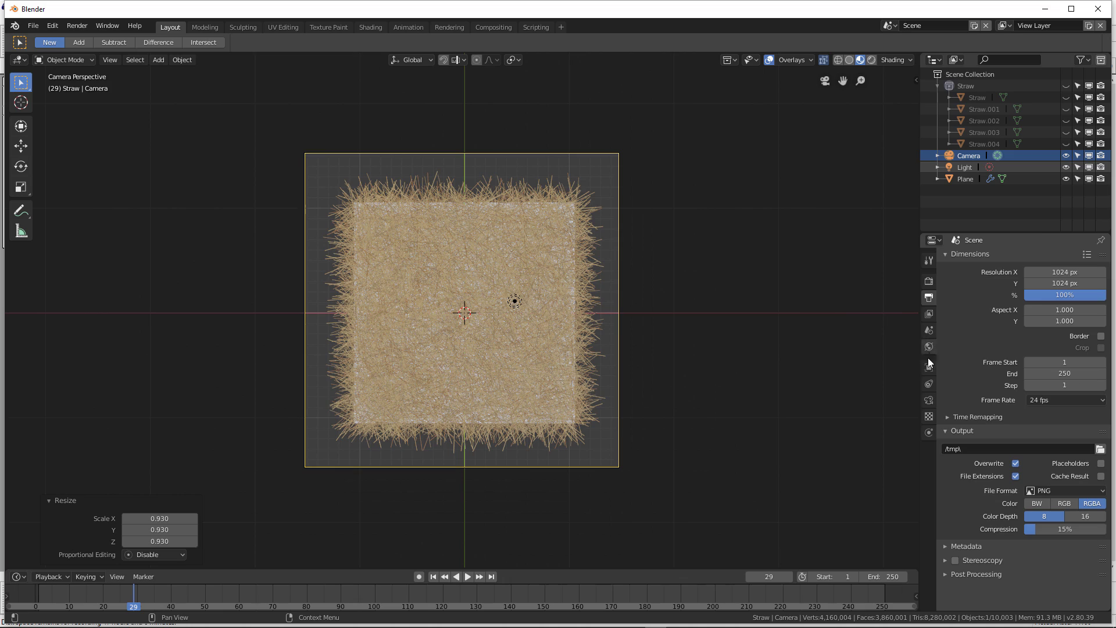
{"action": "left_click", "coordinate": [928, 398]}
{"action": "left_click", "coordinate": [1059, 292]}
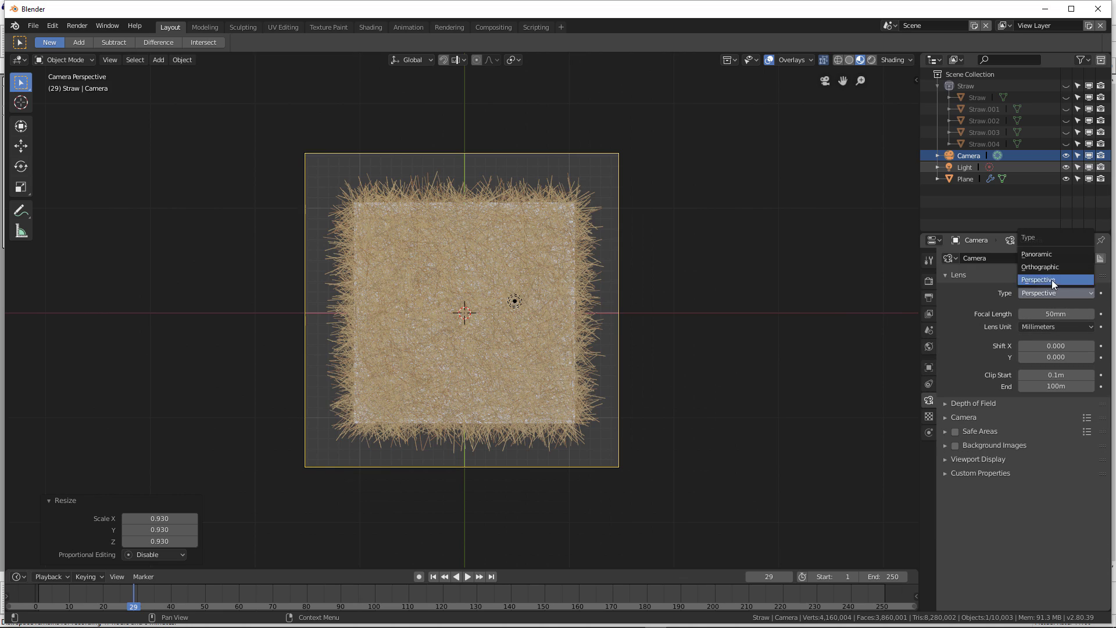
{"action": "left_click", "coordinate": [1045, 267]}
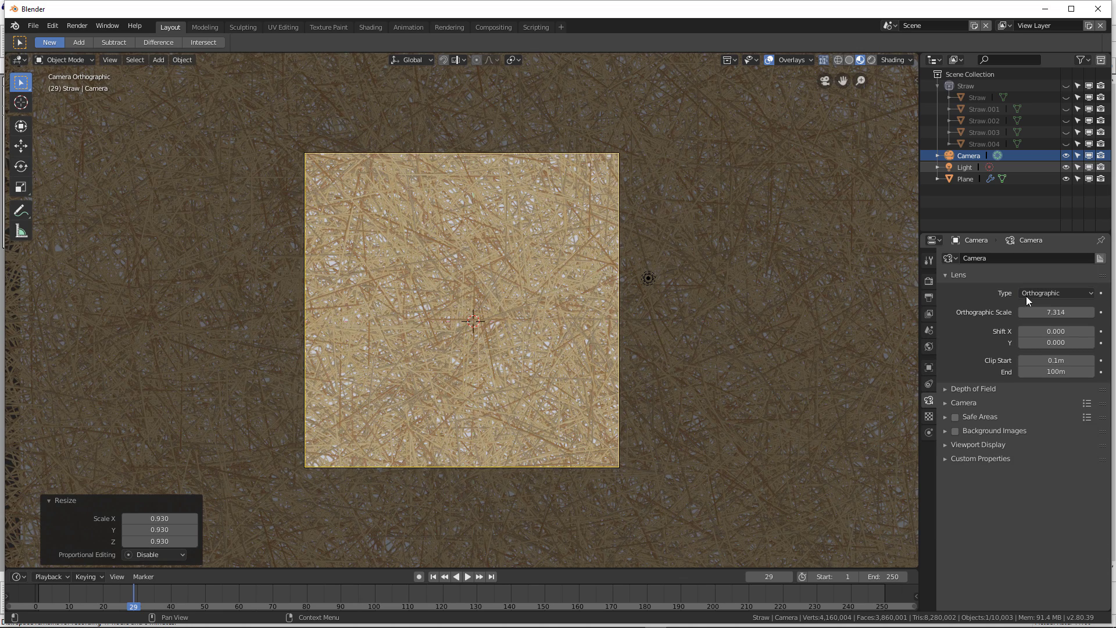
{"action": "left_click_drag", "start_coordinate": [1047, 312], "coordinate": [1107, 312]}
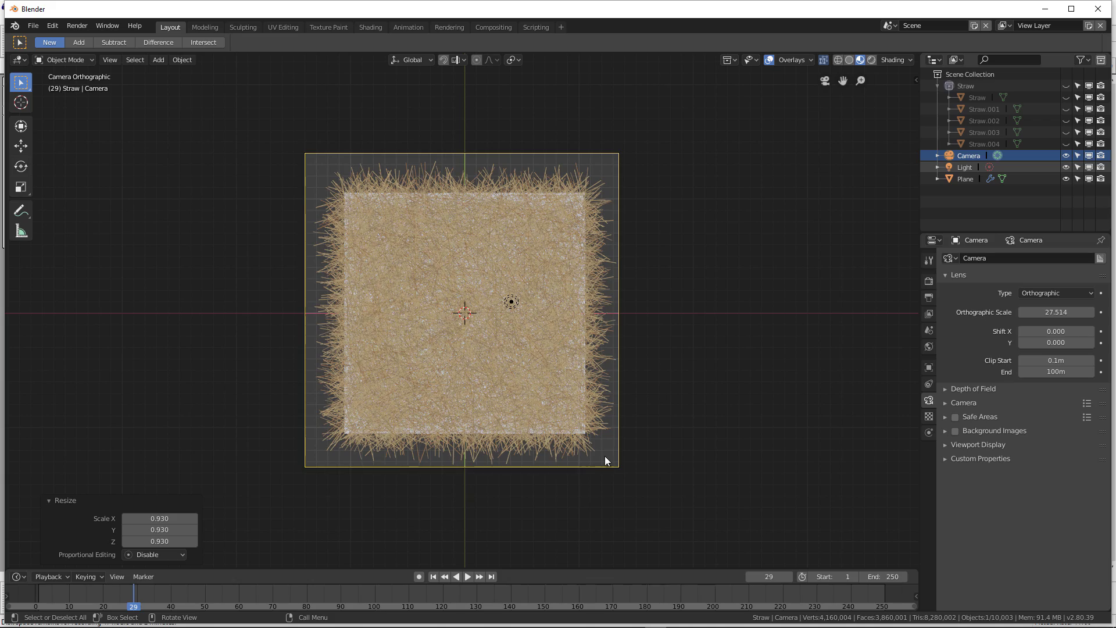
{"action": "scroll", "coordinate": [476, 378], "scroll_direction": "up", "scroll_amount": 5}
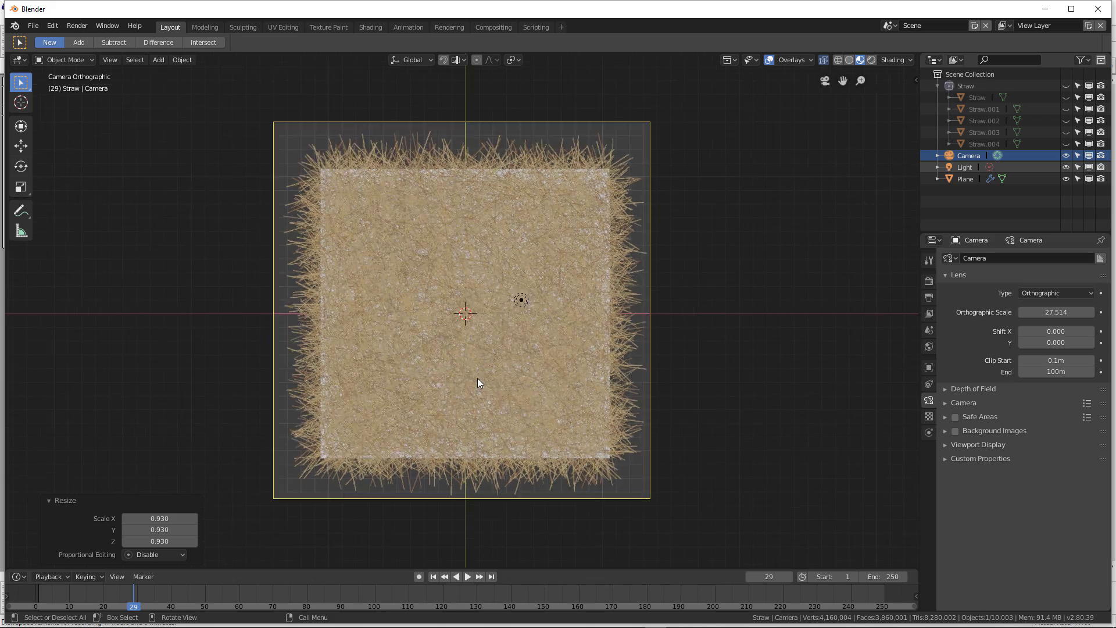
{"action": "scroll", "coordinate": [477, 378], "scroll_direction": "down", "scroll_amount": 3}
{"action": "scroll", "coordinate": [685, 322], "scroll_direction": "down", "scroll_amount": 2}
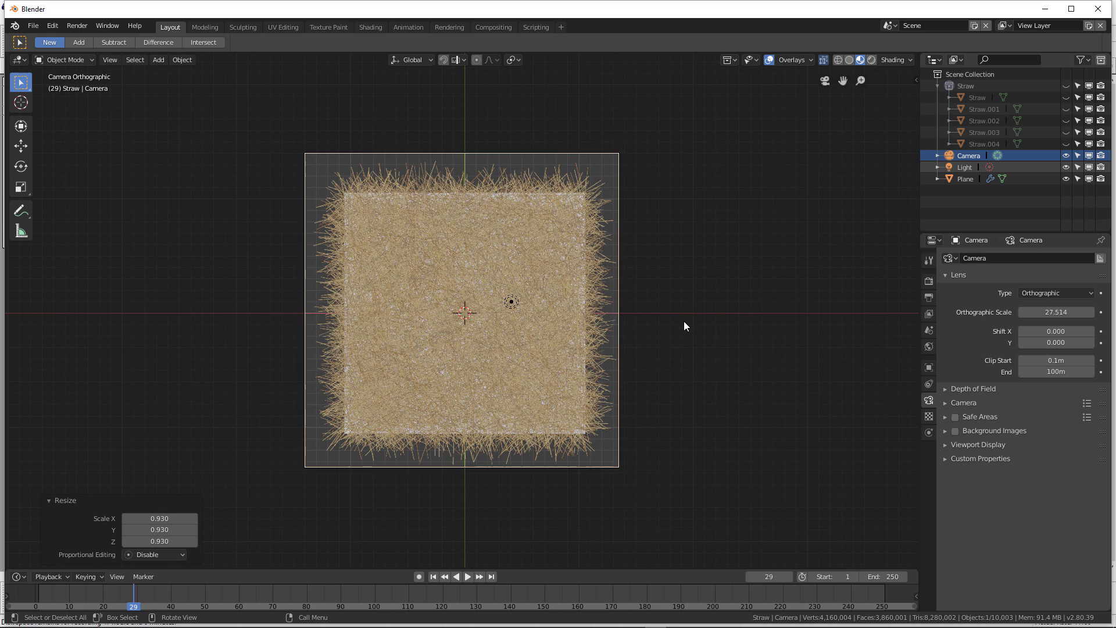
Step: Enable Ambient Occlusion for the Eevee render and set the film Alpha to Transparent
{"action": "left_click", "coordinate": [929, 282]}
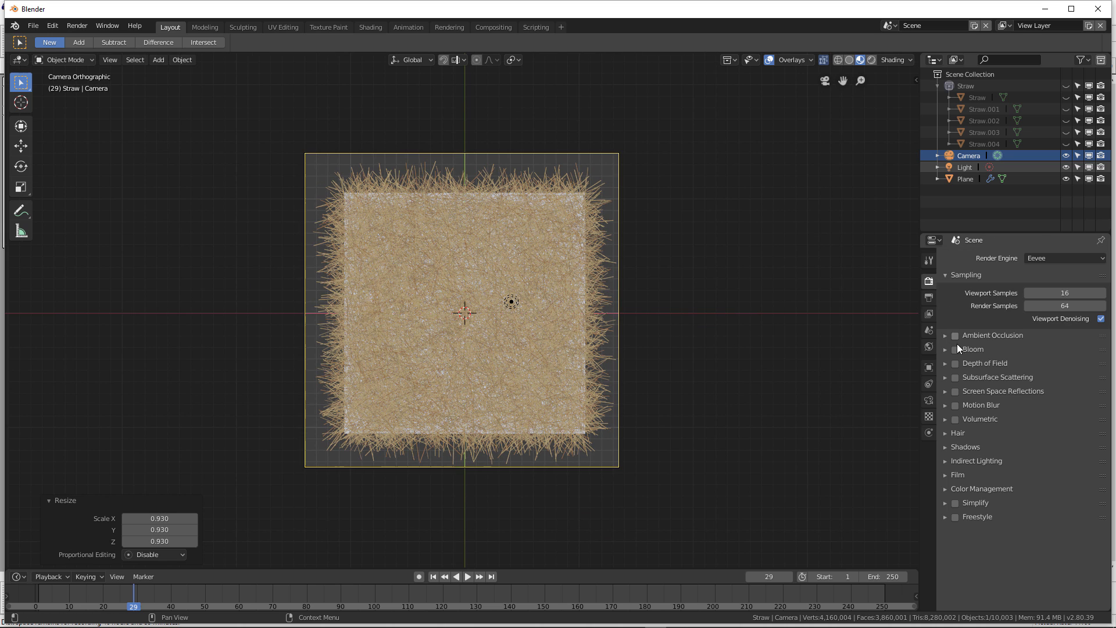
{"action": "left_click", "coordinate": [944, 475]}
{"action": "left_click", "coordinate": [1034, 520]}
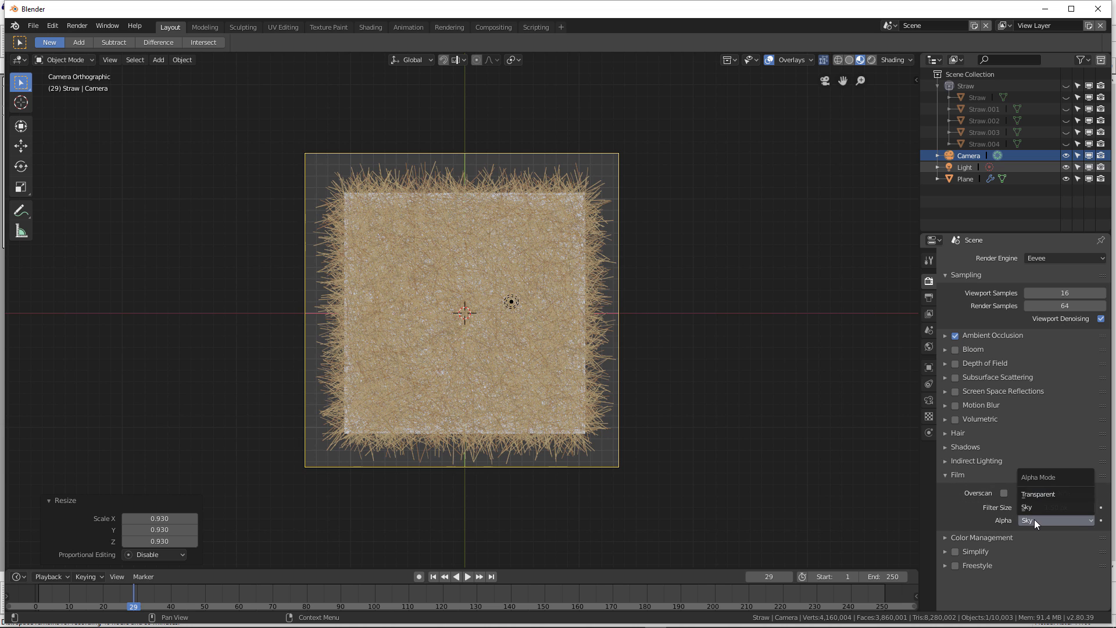
{"action": "left_click", "coordinate": [1039, 494]}
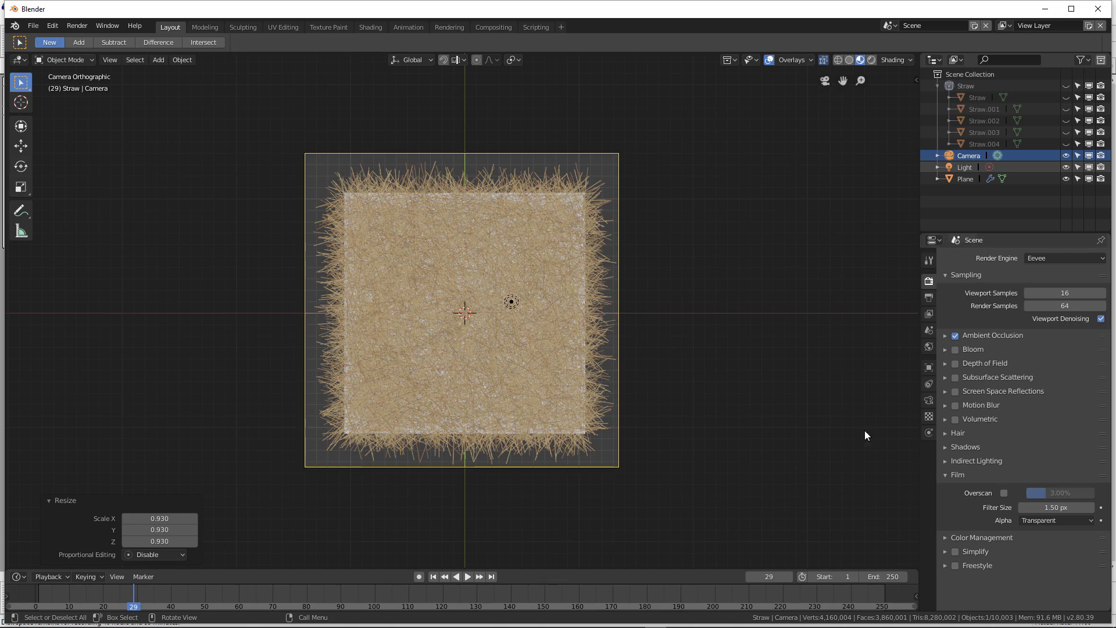
{"action": "scroll", "coordinate": [452, 317], "scroll_direction": "up", "scroll_amount": 1}
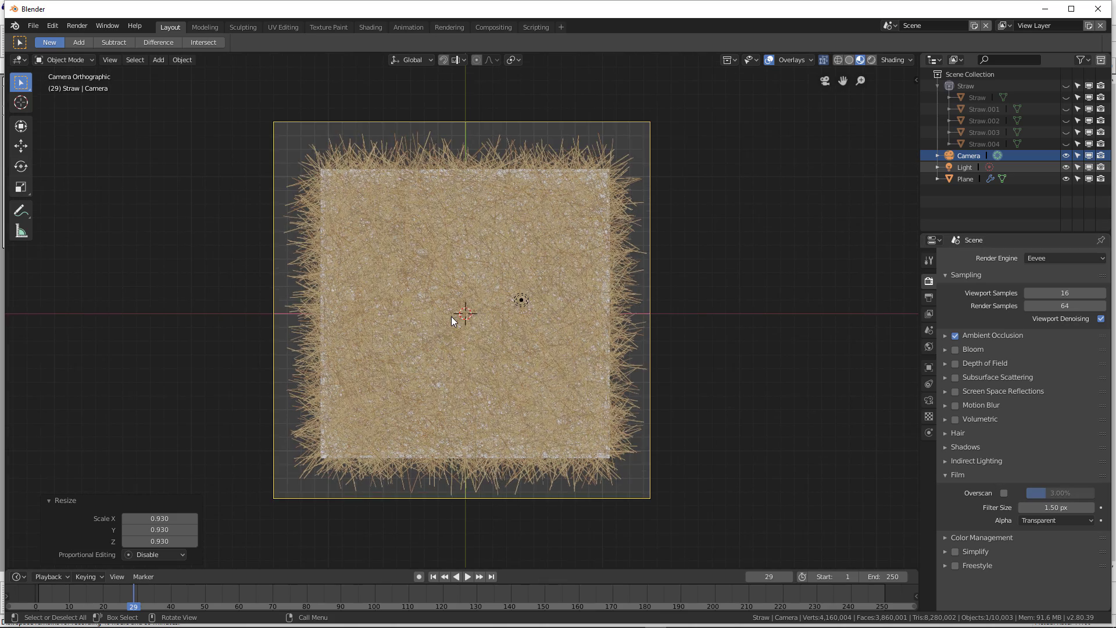
{"action": "scroll", "coordinate": [451, 316], "scroll_direction": "up", "scroll_amount": 2}
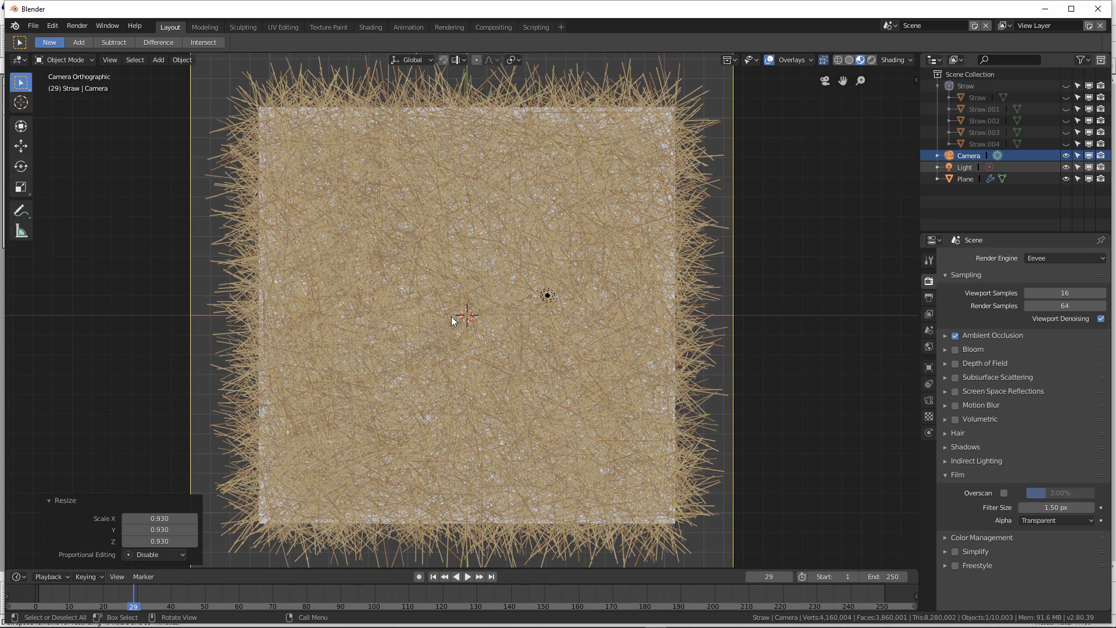
Step: Enable the Normal and Ambient Occlusion render passes for the view layer
{"action": "left_click", "coordinate": [929, 400]}
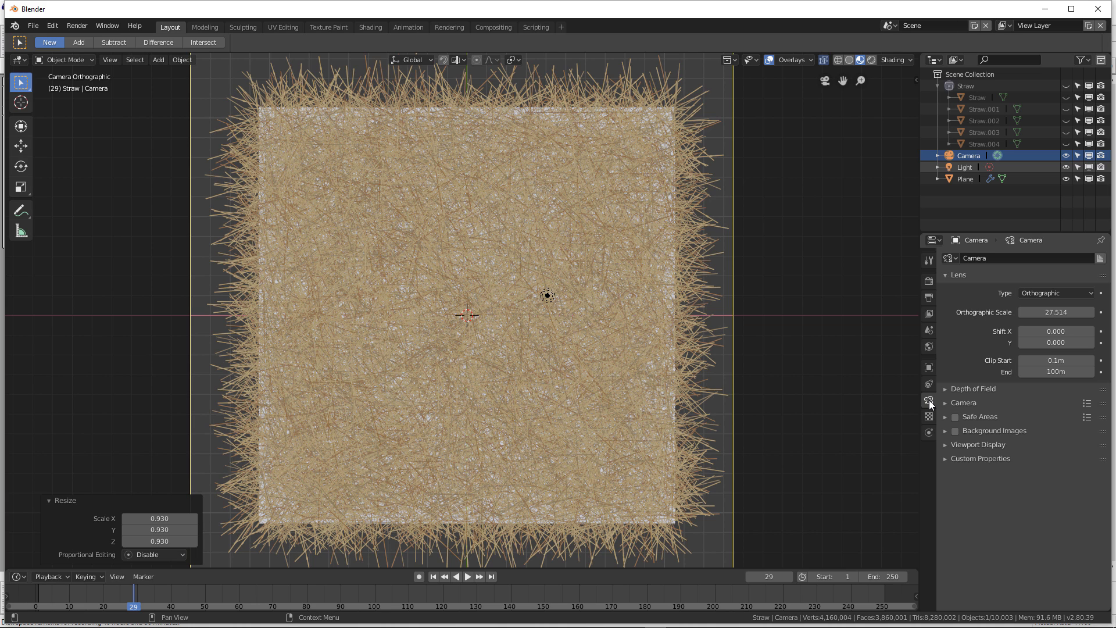
{"action": "left_click", "coordinate": [929, 314]}
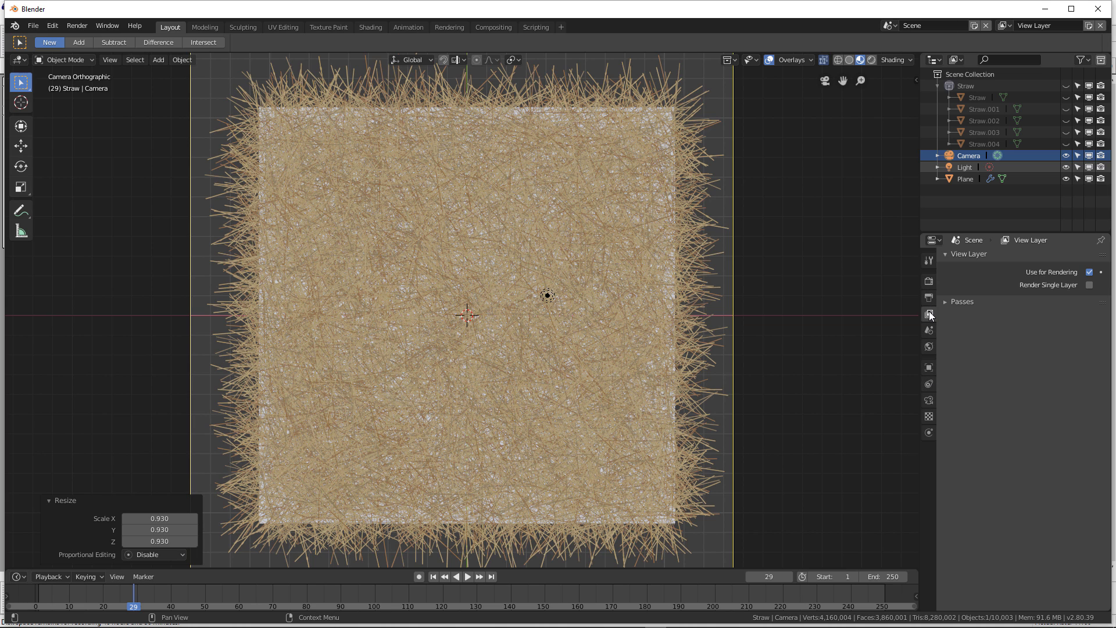
{"action": "left_click", "coordinate": [950, 302]}
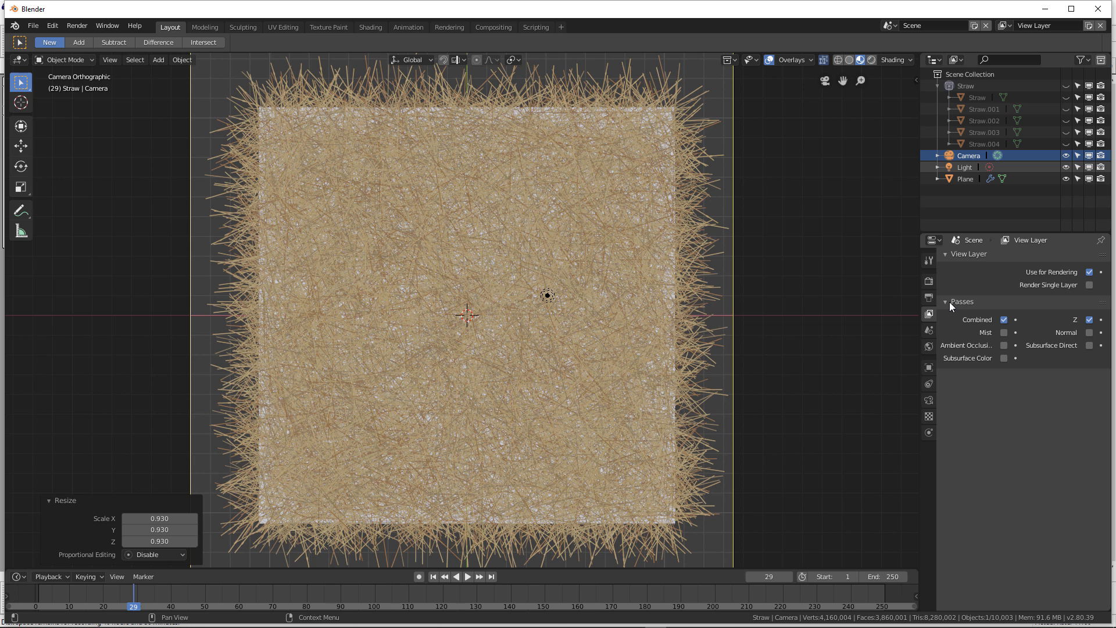
{"action": "left_click", "coordinate": [930, 281]}
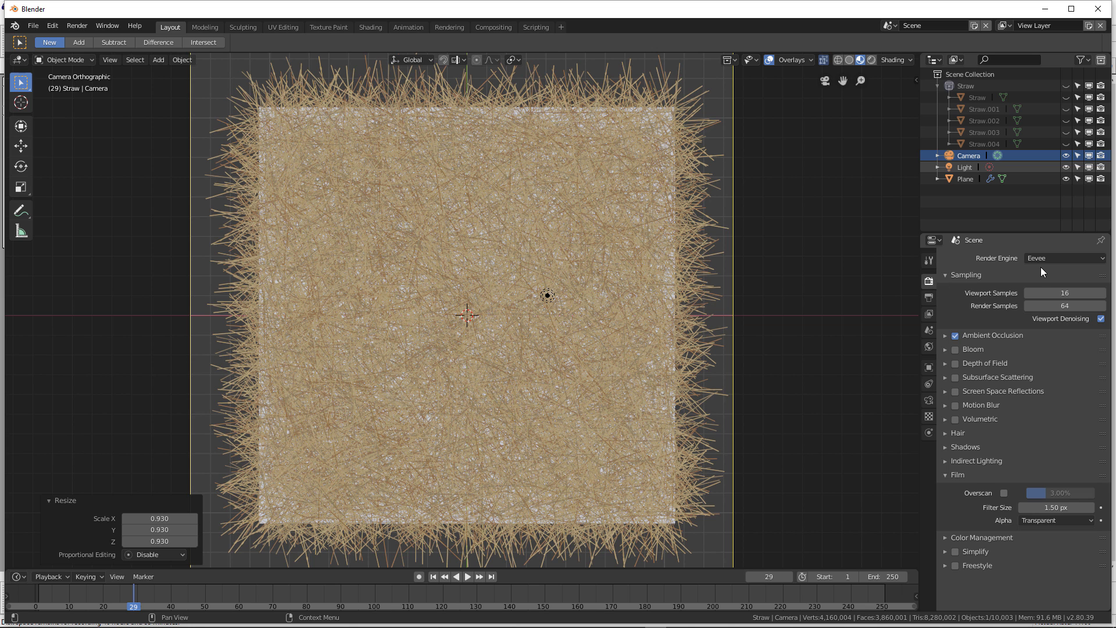
{"action": "left_click", "coordinate": [929, 313]}
{"action": "left_click", "coordinate": [1091, 333]}
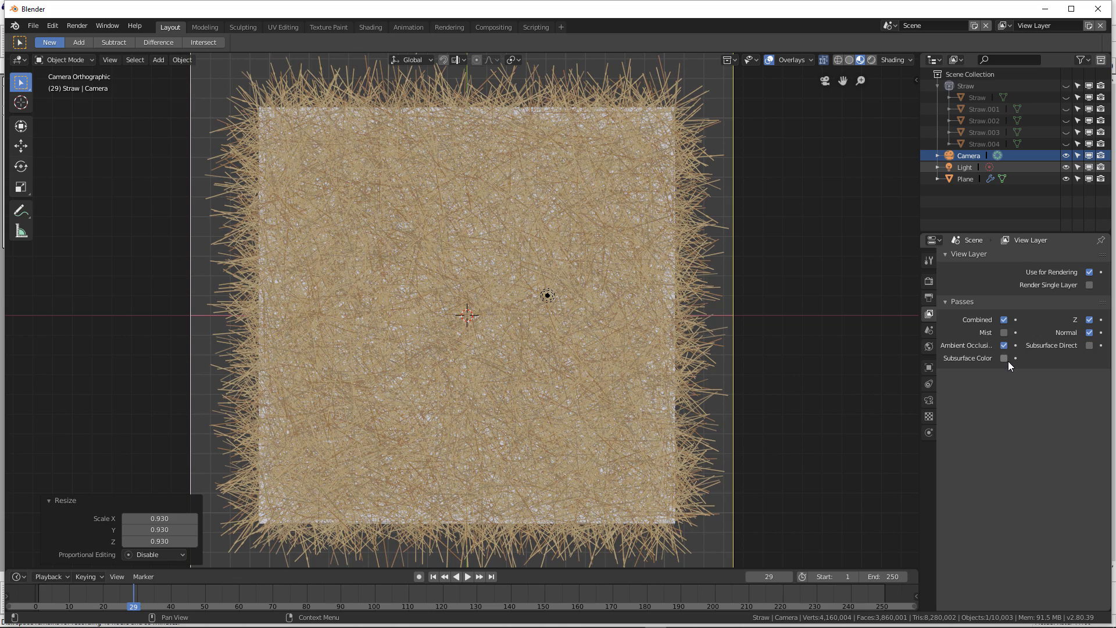
Step: Render frame 29 from the camera, examine the lighting on the straw and close the render window
{"action": "key", "text": "F12"}
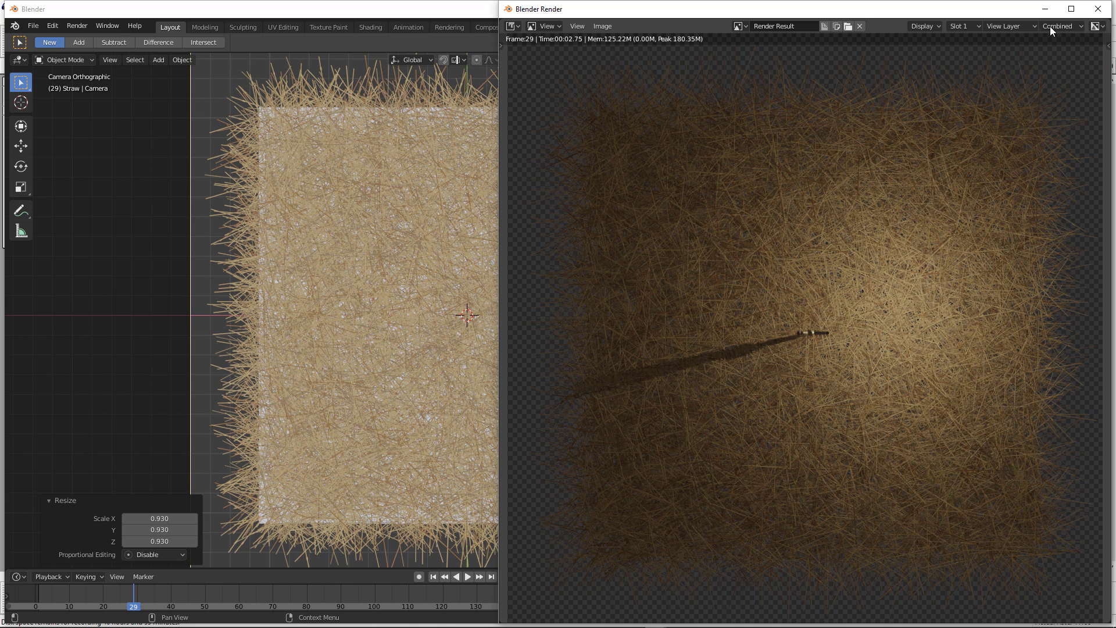
{"action": "left_click", "coordinate": [1098, 9]}
Step: Select the light above the straw plane and change its type to Sun
{"action": "scroll", "coordinate": [640, 201], "scroll_direction": "down", "scroll_amount": 3}
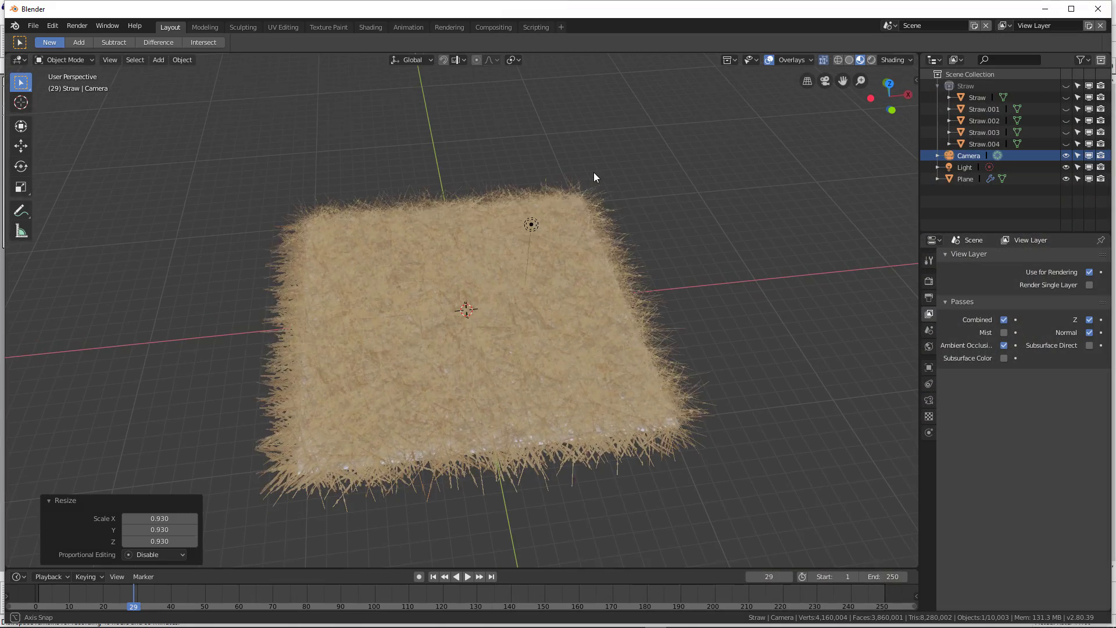
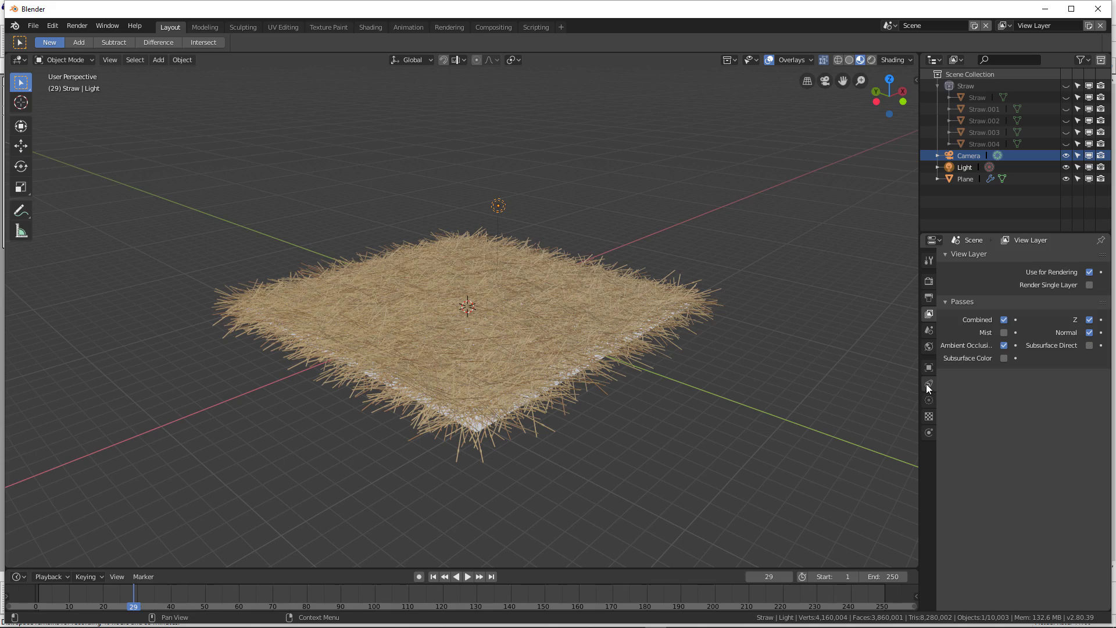
{"action": "left_click", "coordinate": [930, 399]}
{"action": "left_click", "coordinate": [1003, 307]}
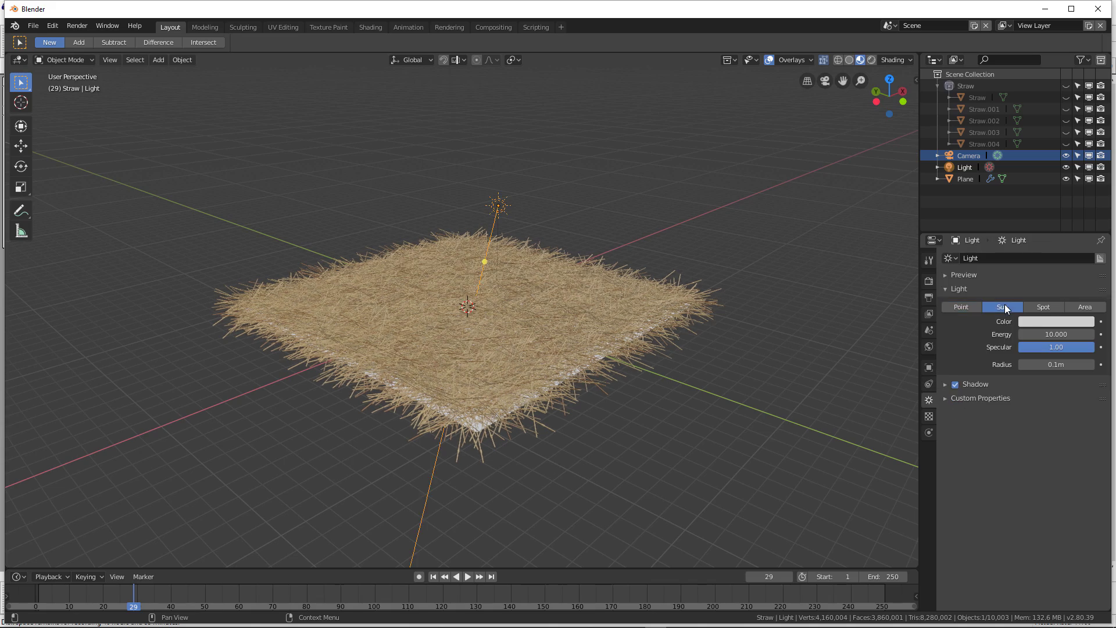
Step: Unhide the five straw source objects and select the straw-covered plane
{"action": "key", "text": "alt+h"}
{"action": "scroll", "coordinate": [830, 262], "scroll_direction": "up", "scroll_amount": 3}
{"action": "middle_click_drag", "start_coordinate": [547, 231], "coordinate": [503, 196]}
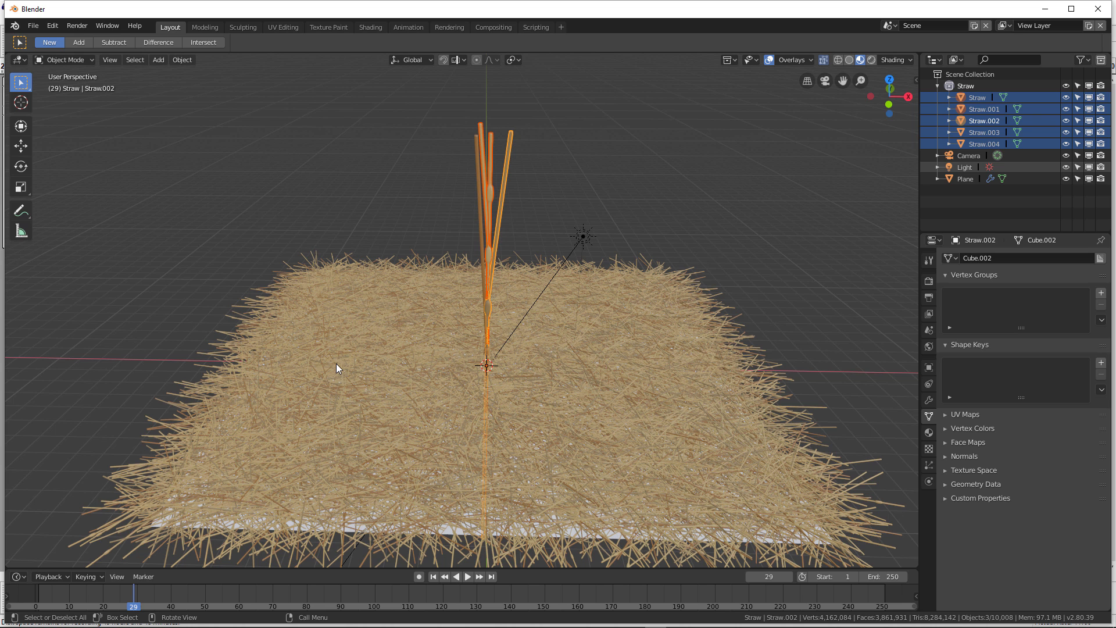
{"action": "scroll", "coordinate": [336, 364], "scroll_direction": "down", "scroll_amount": 5}
{"action": "left_click", "coordinate": [399, 369]}
Step: Try moving the straw-covered plane by itself along the X axis, and undo the move
{"action": "key", "text": "g"}
{"action": "key", "text": "x"}
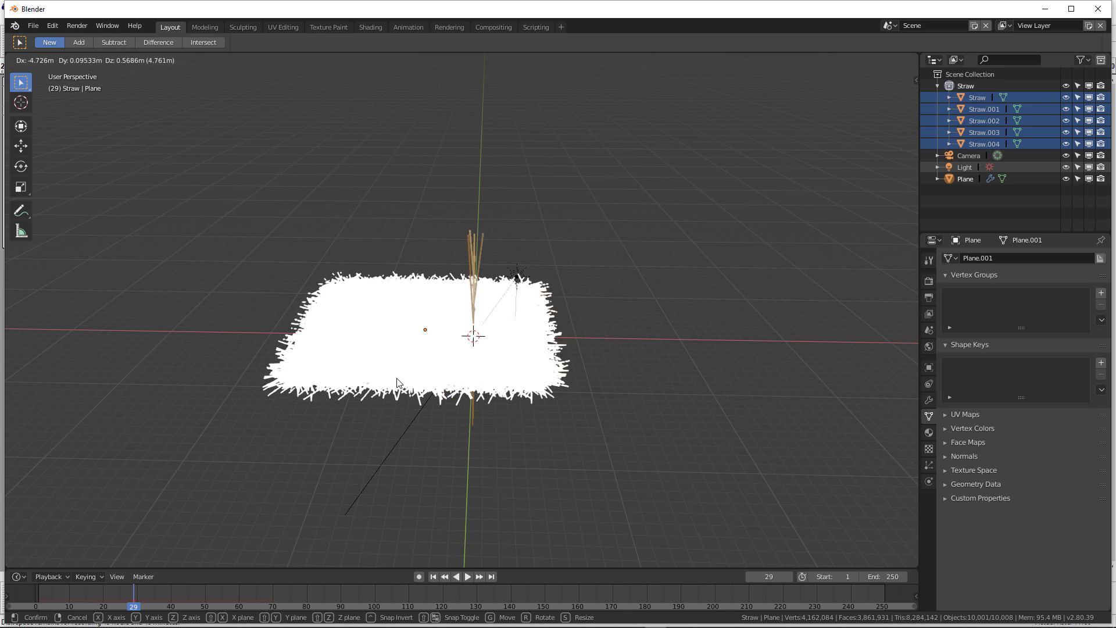
{"action": "left_click", "coordinate": [281, 384]}
{"action": "key", "text": "ctrl+z"}
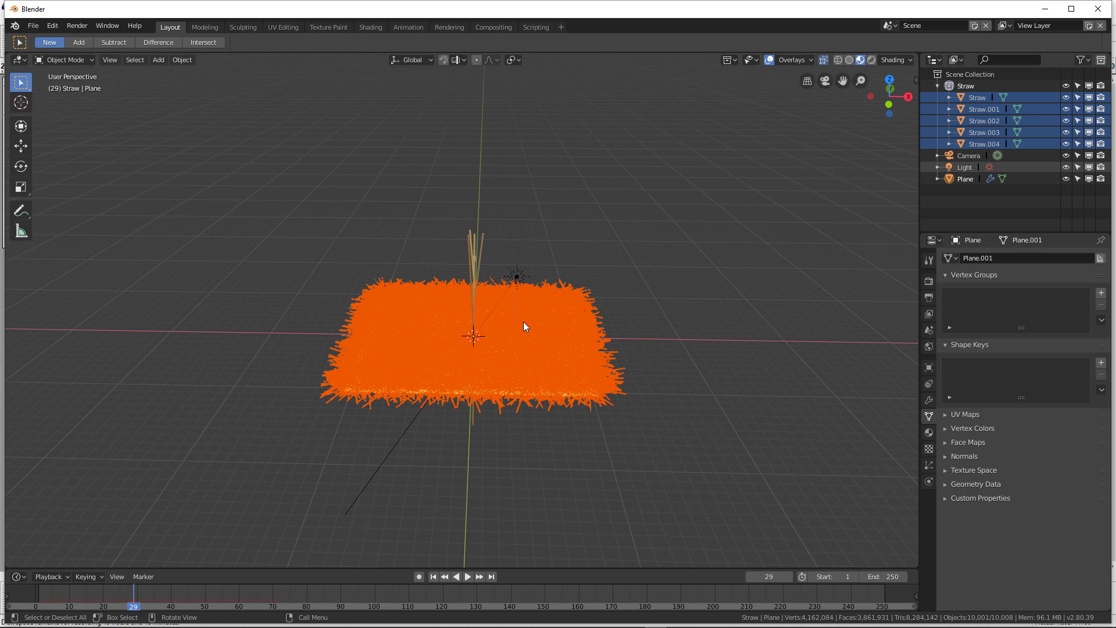
Step: Add the camera and light to the plane selection and move all three about -33.1 m along the X axis
{"action": "left_click", "coordinate": [972, 155], "text": "ctrl"}
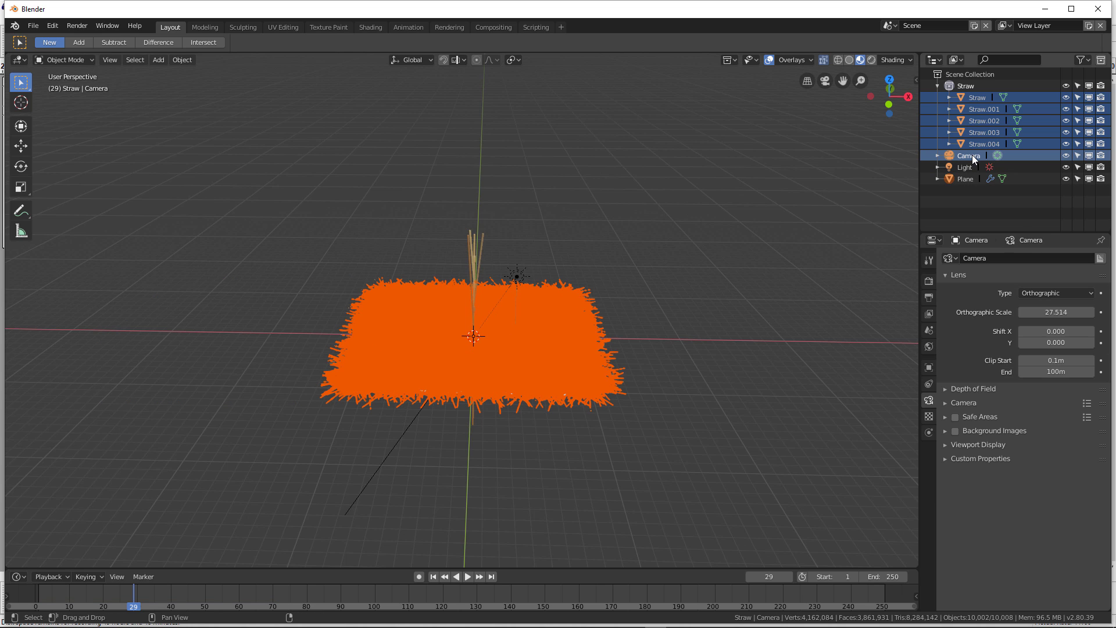
{"action": "left_click", "coordinate": [968, 167], "text": "ctrl"}
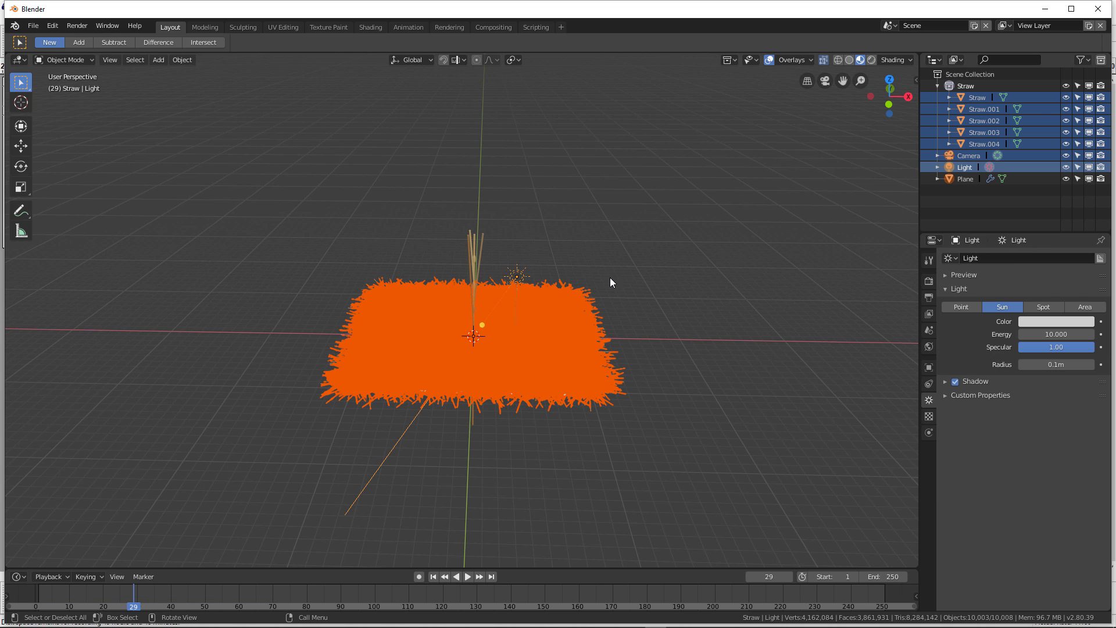
{"action": "key", "text": "g"}
{"action": "key", "text": "x"}
{"action": "left_click", "coordinate": [438, 263]}
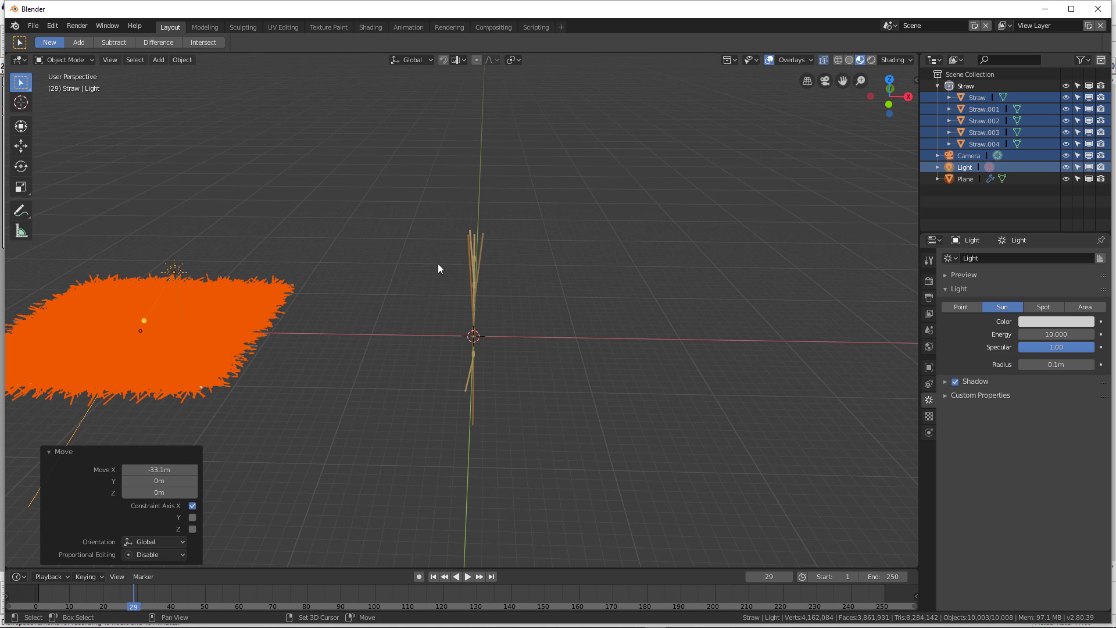
{"action": "middle_click_drag", "start_coordinate": [438, 264], "coordinate": [549, 312]}
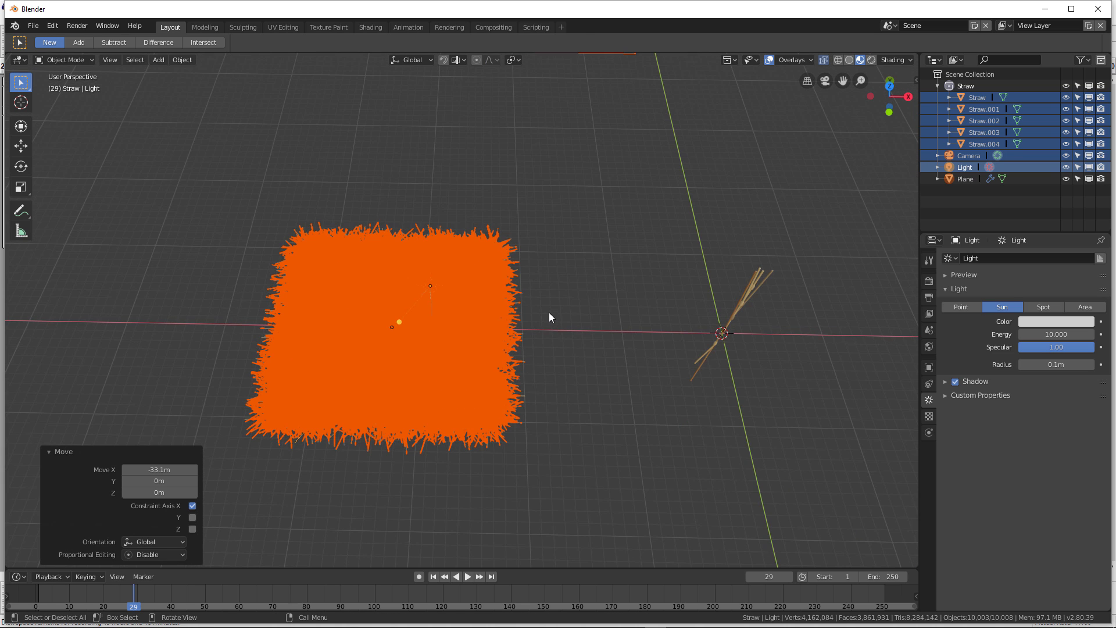
Step: Render frame 29 from the camera, examine the straw's density and thickness, and return to the viewport
{"action": "key", "text": "F12"}
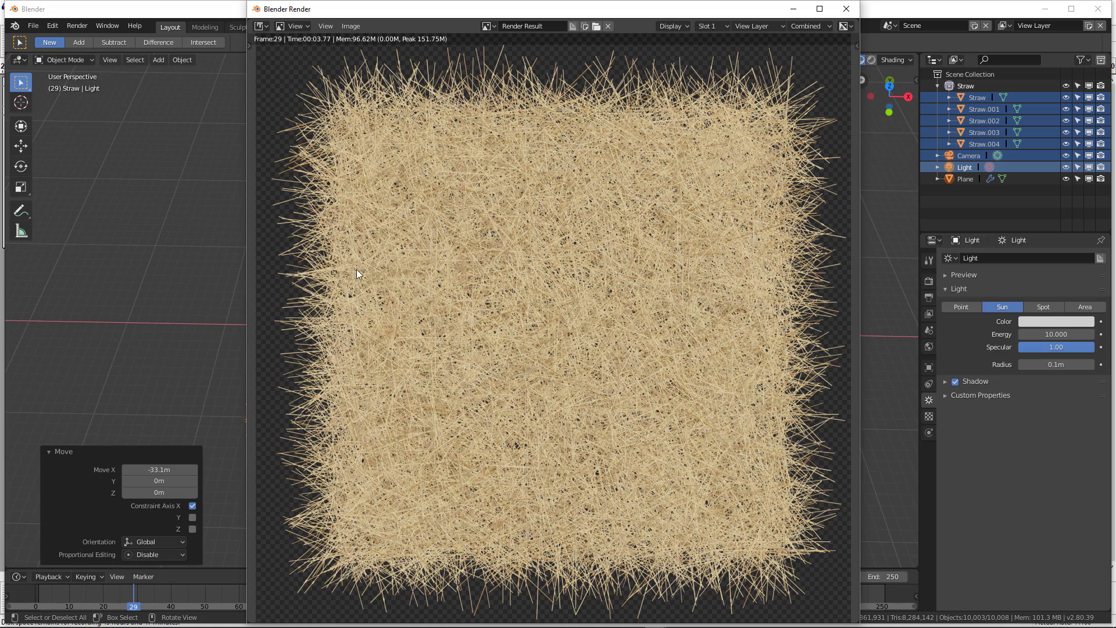
{"action": "scroll", "coordinate": [370, 222], "scroll_direction": "up", "scroll_amount": 4}
{"action": "scroll", "coordinate": [410, 239], "scroll_direction": "down", "scroll_amount": 4}
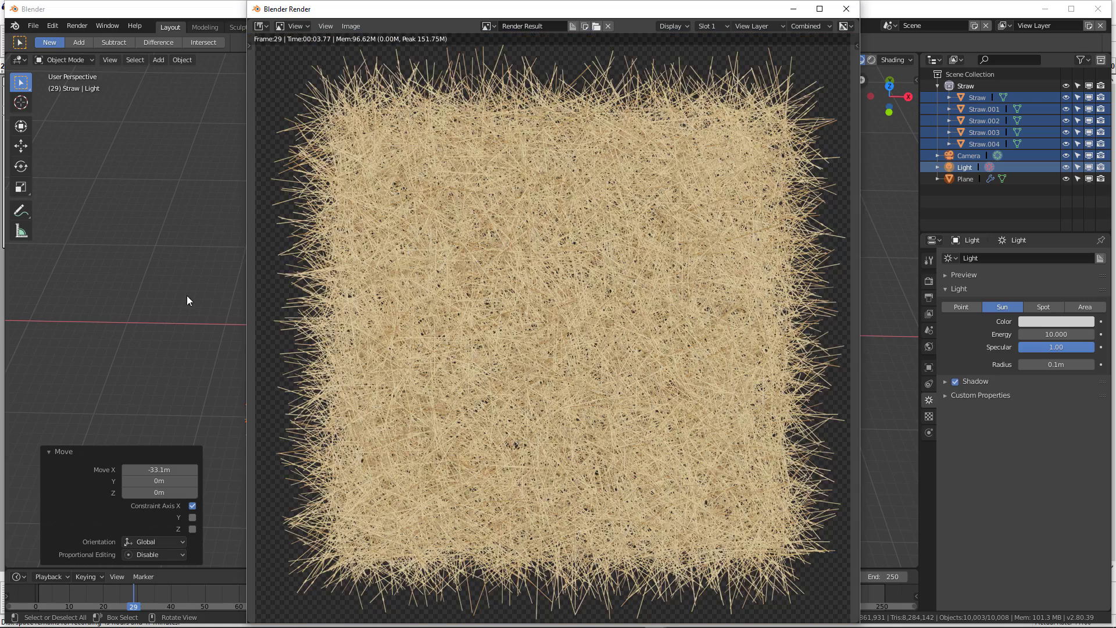
{"action": "left_click", "coordinate": [187, 297]}
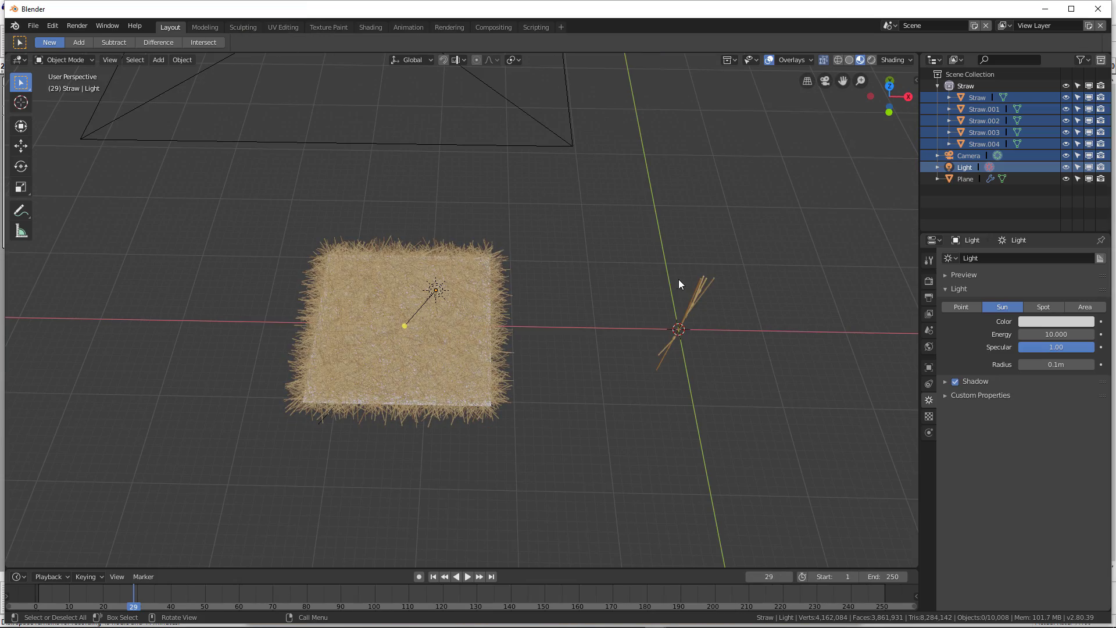
Step: Thicken the meshes of all five straw source objects together with Shrink/Fatten by about 0.116
{"action": "key", "text": "a"}
{"action": "key", "text": "alt+a"}
{"action": "left_click_drag", "start_coordinate": [647, 254], "coordinate": [762, 422]}
{"action": "key", "text": "KP_Decimal"}
{"action": "key", "text": "Tab"}
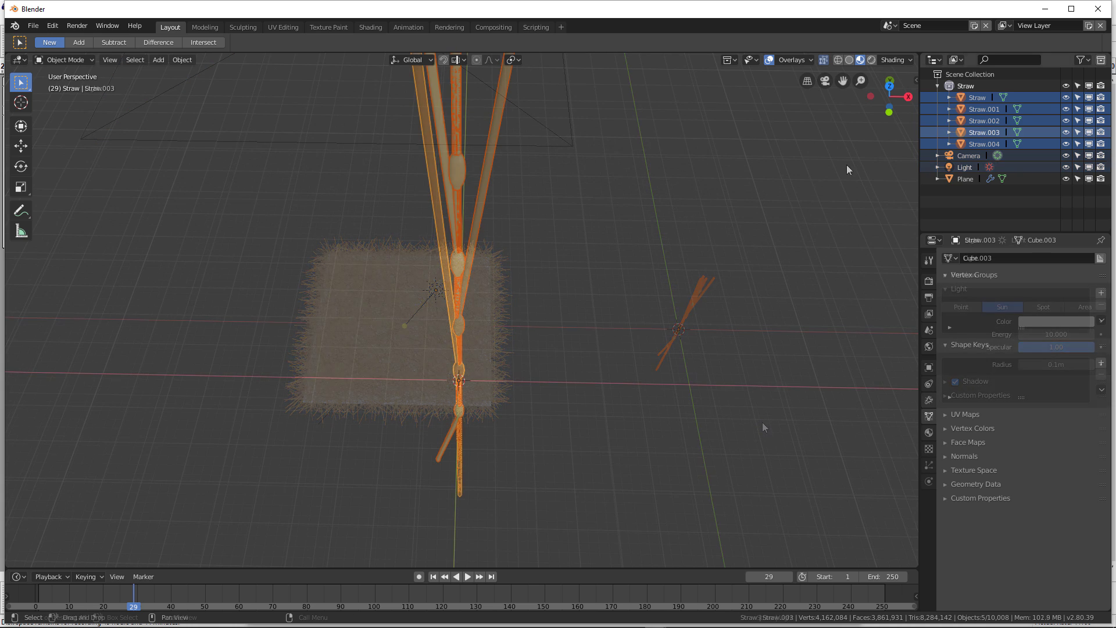
{"action": "key", "text": "a"}
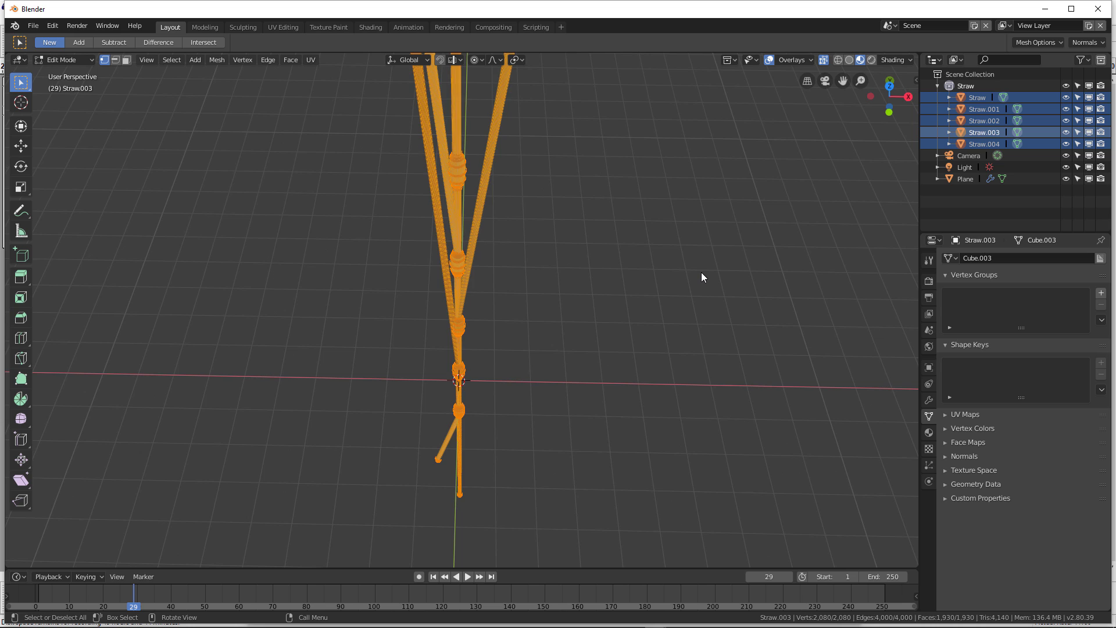
{"action": "key", "text": "alt+s"}
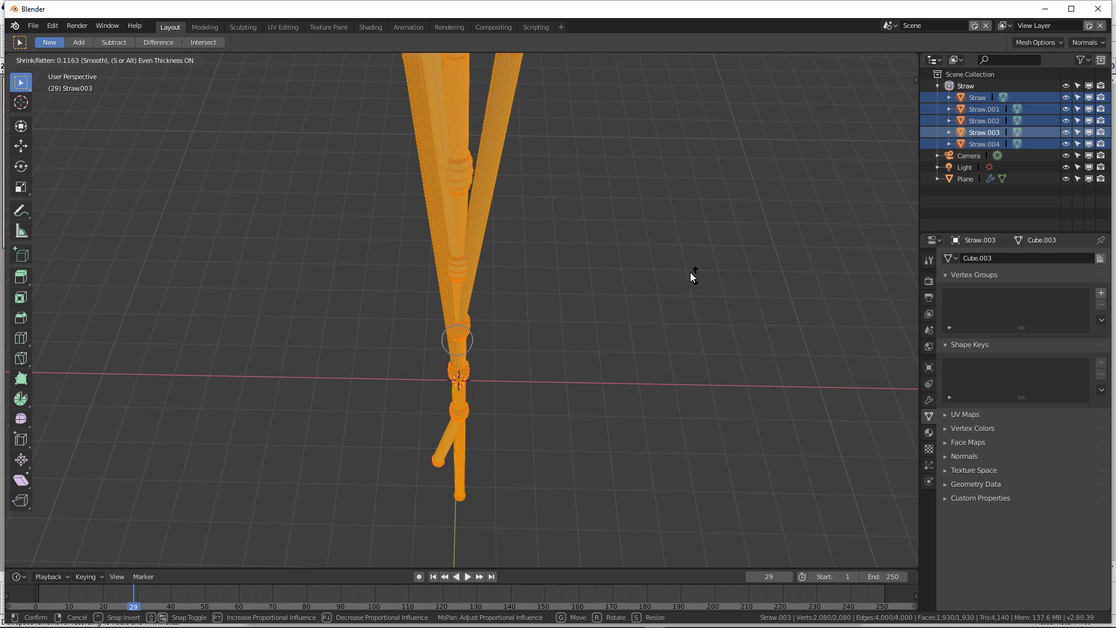
{"action": "left_click", "coordinate": [692, 276]}
{"action": "scroll", "coordinate": [585, 306], "scroll_direction": "down", "scroll_amount": 5}
{"action": "key", "text": "Tab"}
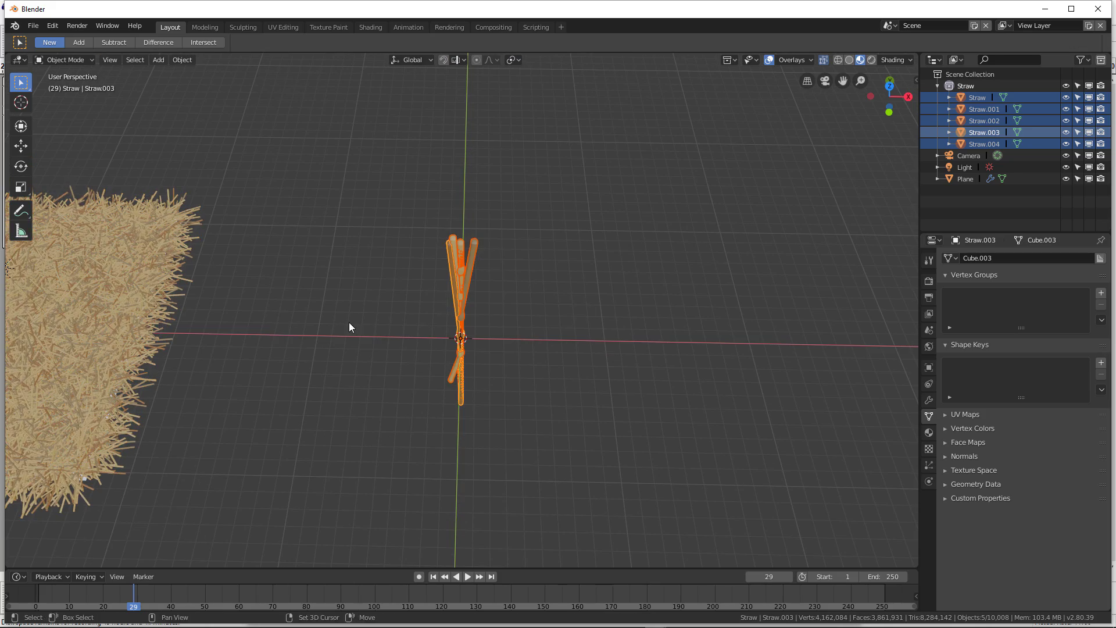
Step: Set the emission number of the plane's particle system to 5000
{"action": "middle_click_drag", "start_coordinate": [349, 328], "coordinate": [447, 343]}
{"action": "scroll", "coordinate": [502, 346], "scroll_direction": "up", "scroll_amount": 5}
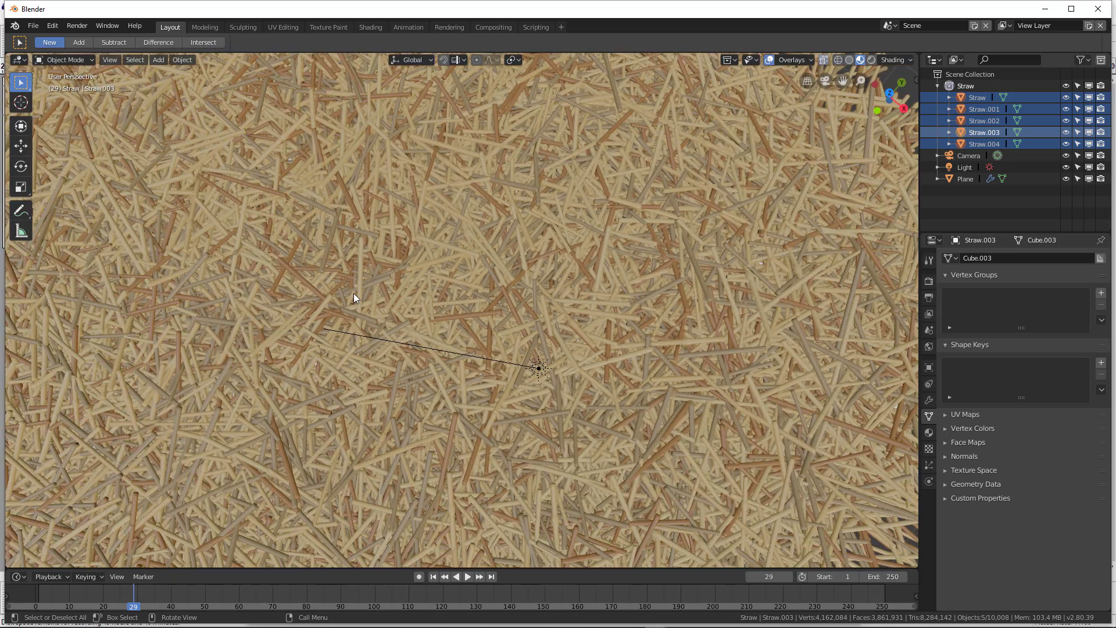
{"action": "scroll", "coordinate": [355, 298], "scroll_direction": "down", "scroll_amount": 8}
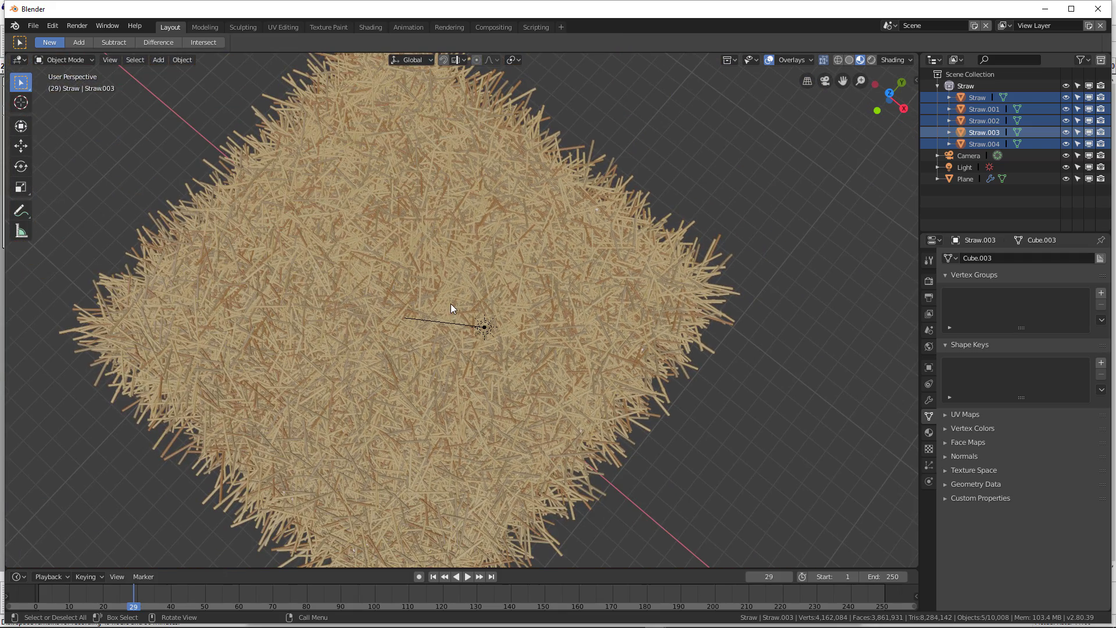
{"action": "left_click", "coordinate": [451, 304]}
{"action": "left_click", "coordinate": [929, 465]}
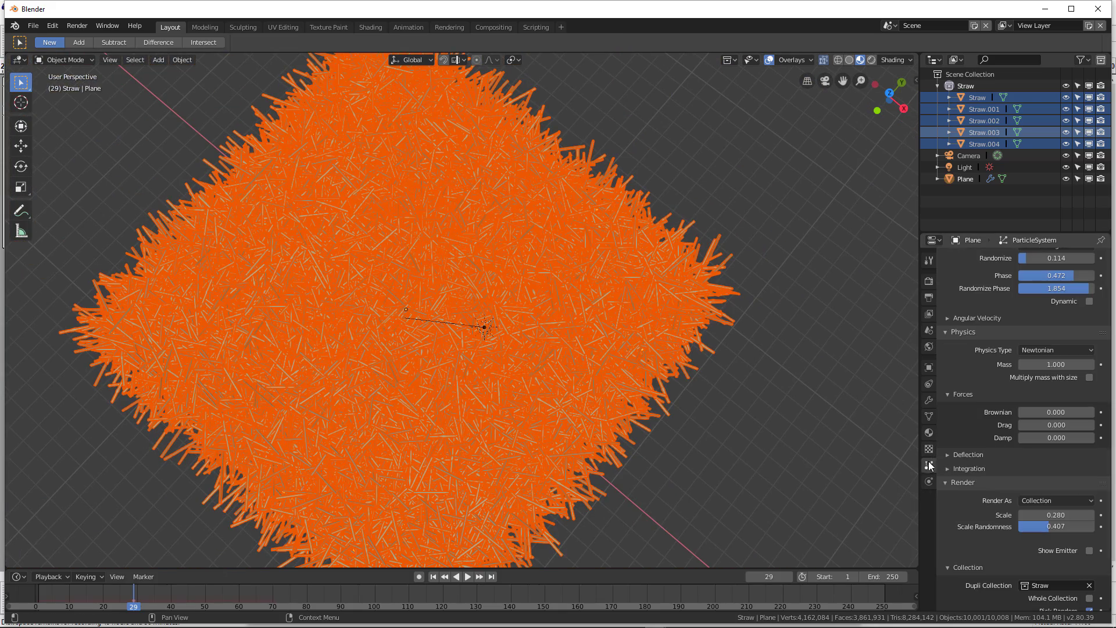
{"action": "scroll", "coordinate": [1052, 291], "scroll_direction": "up", "scroll_amount": 8}
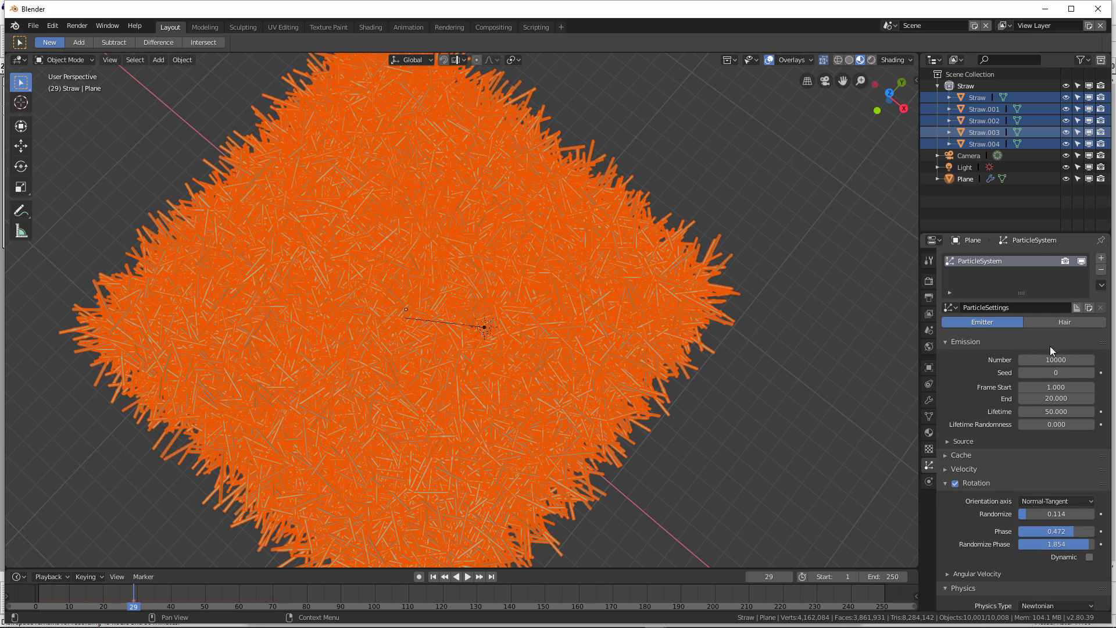
{"action": "left_click", "coordinate": [1050, 360]}
{"action": "type", "text": "5000"}
{"action": "key", "text": "Return"}
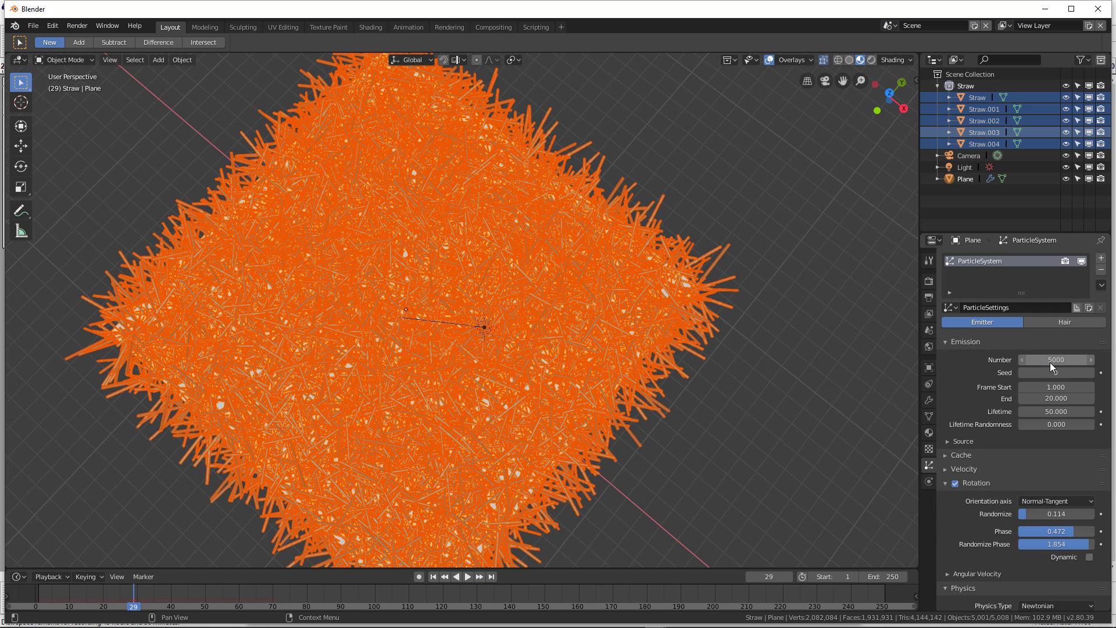
Step: Replay the particle emission from the first frame and stop it at frame 28
{"action": "left_click", "coordinate": [433, 576]}
{"action": "left_click", "coordinate": [468, 577]}
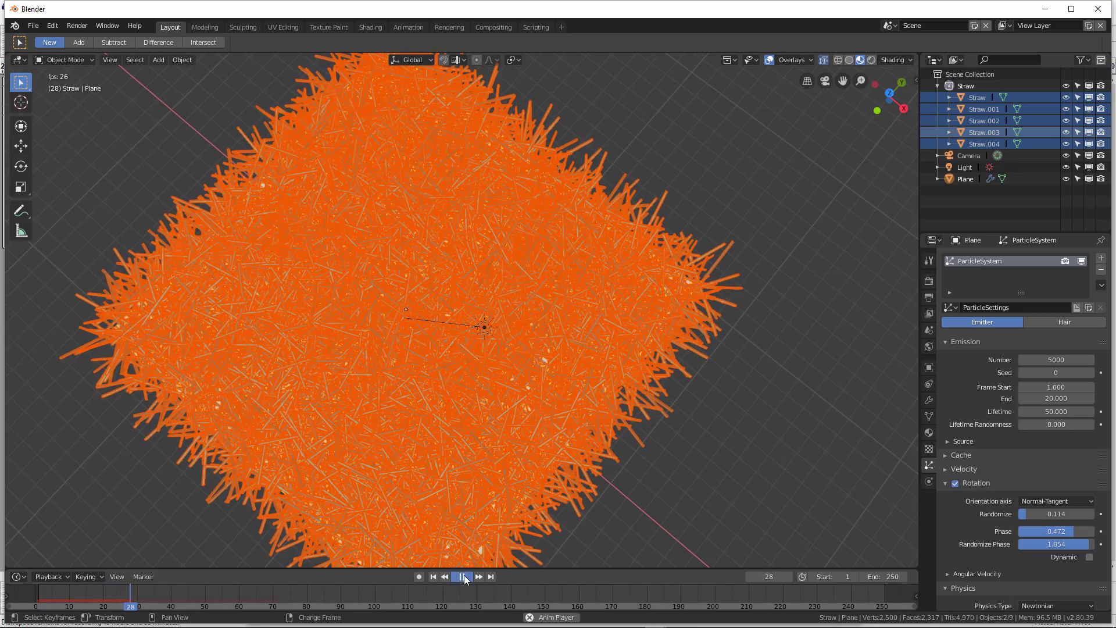
{"action": "left_click", "coordinate": [464, 577]}
{"action": "middle_click_drag", "start_coordinate": [470, 447], "coordinate": [735, 405]}
Step: Deselect everything, replay the particle emission from the first frame and stop it at frame 13
{"action": "key", "text": "alt+a"}
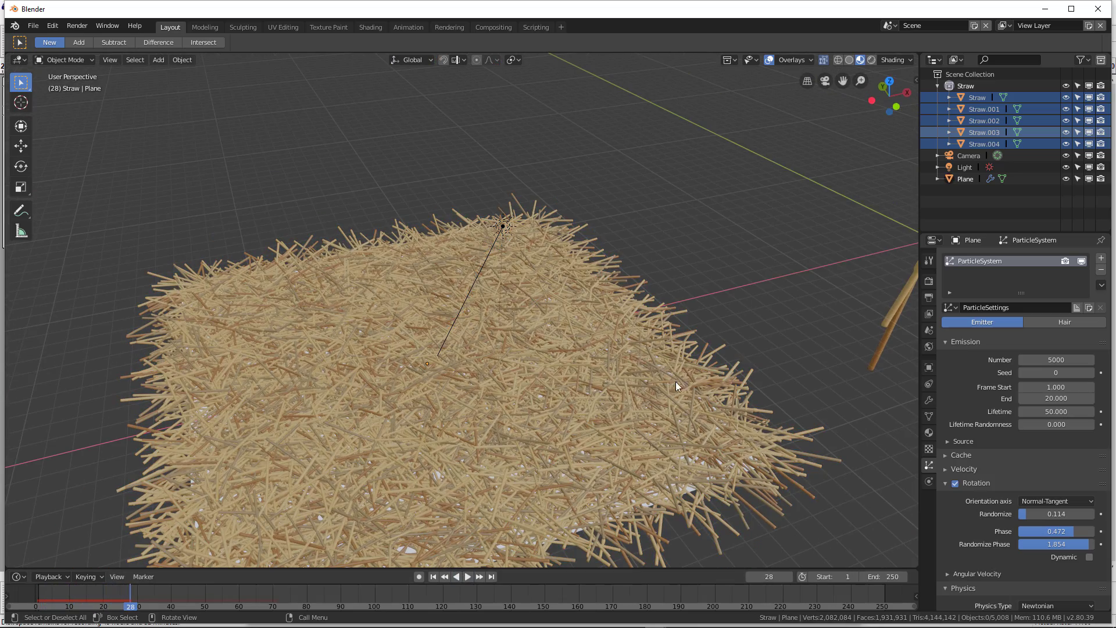
{"action": "left_click", "coordinate": [433, 576]}
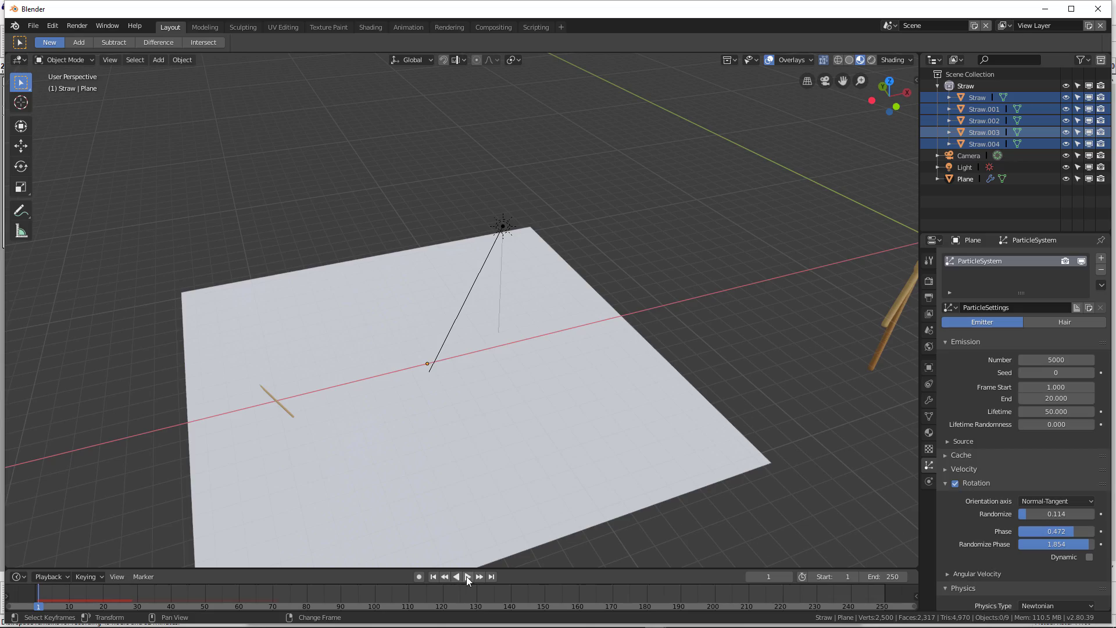
{"action": "left_click", "coordinate": [468, 577]}
{"action": "left_click", "coordinate": [463, 577]}
{"action": "middle_click_drag", "start_coordinate": [463, 567], "coordinate": [352, 328]}
{"action": "scroll", "coordinate": [367, 365], "scroll_direction": "down", "scroll_amount": 6}
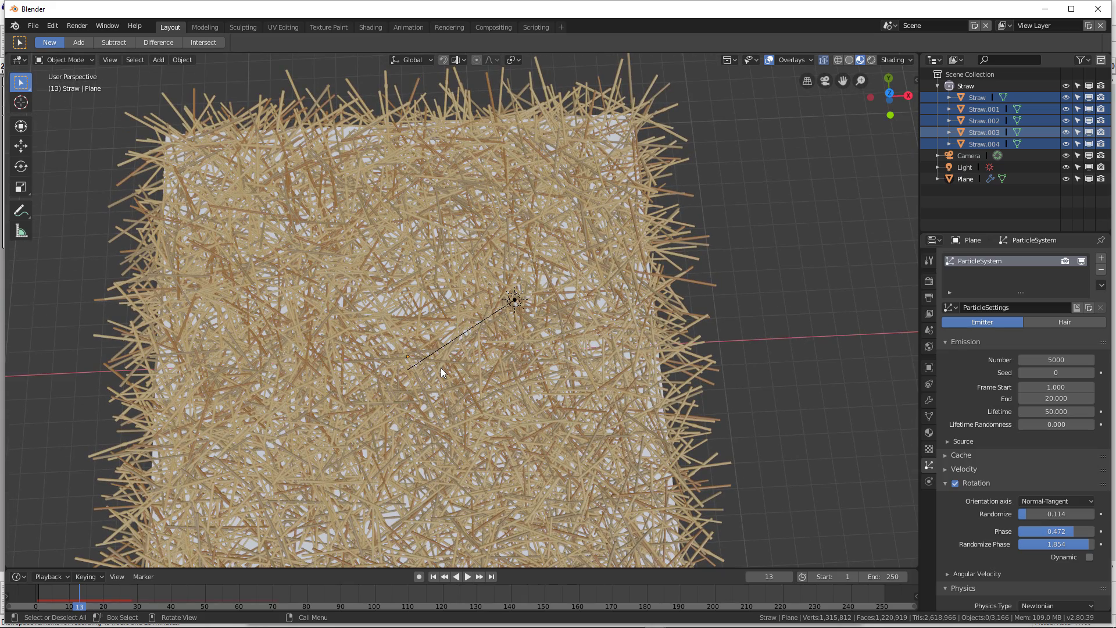
Step: Render frame 13, examine its Combined, Normal and AO passes, and close the render window
{"action": "key", "text": "KP_7"}
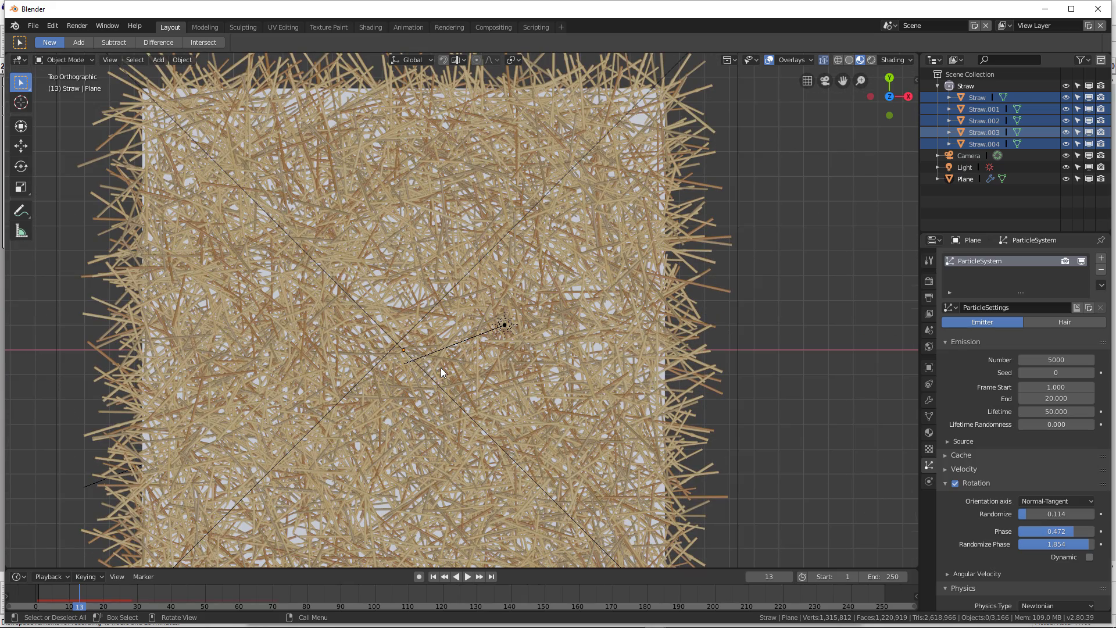
{"action": "key", "text": "F12"}
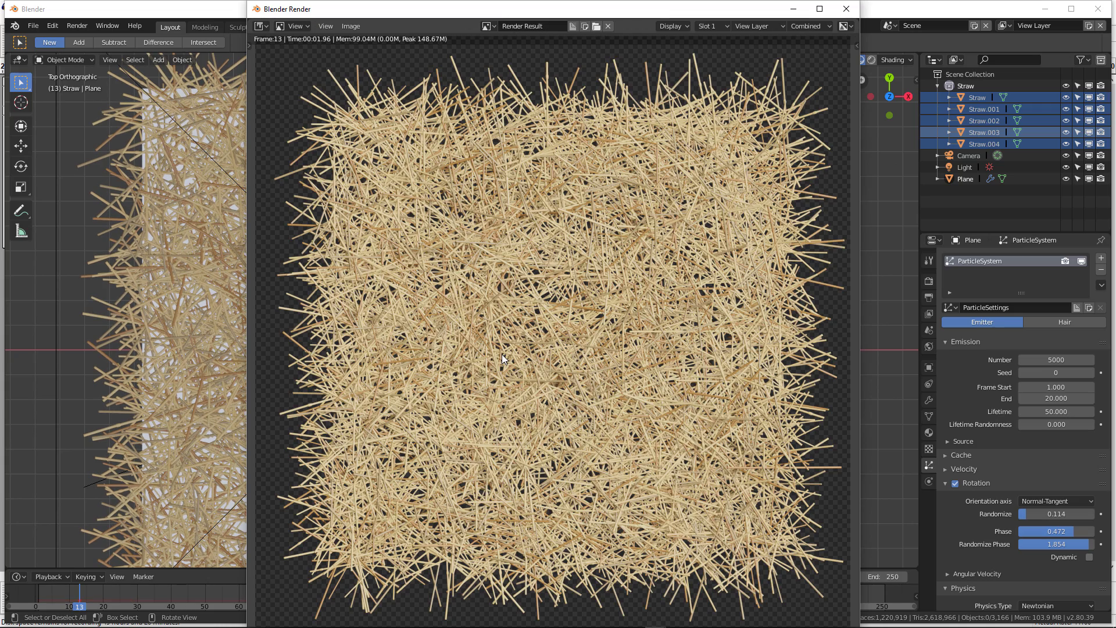
{"action": "scroll", "coordinate": [502, 354], "scroll_direction": "down", "scroll_amount": 2}
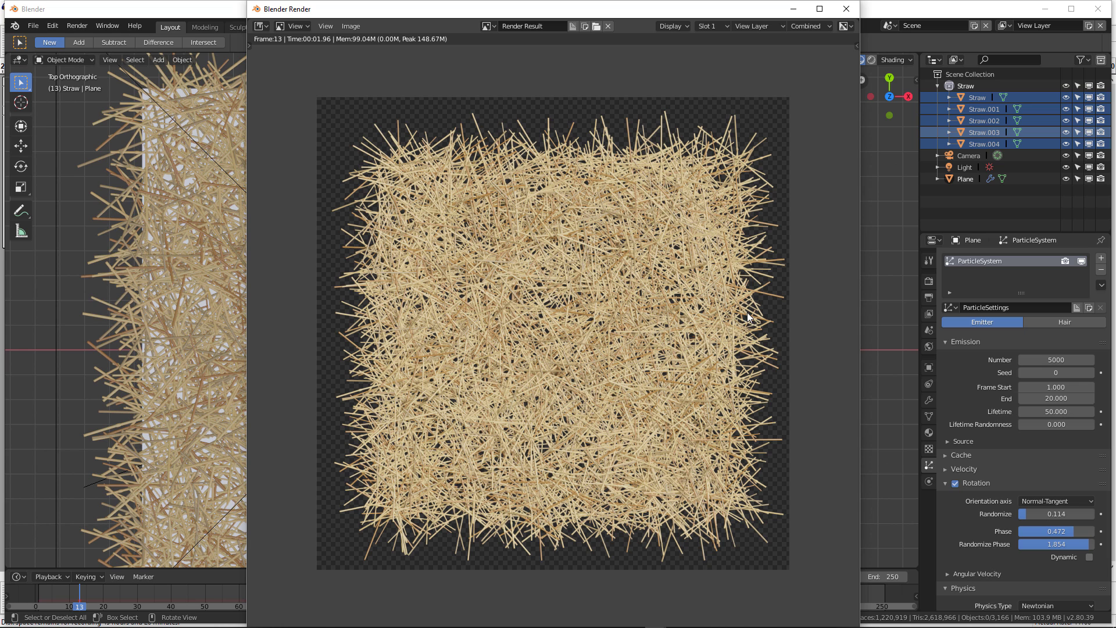
{"action": "left_click", "coordinate": [805, 26]}
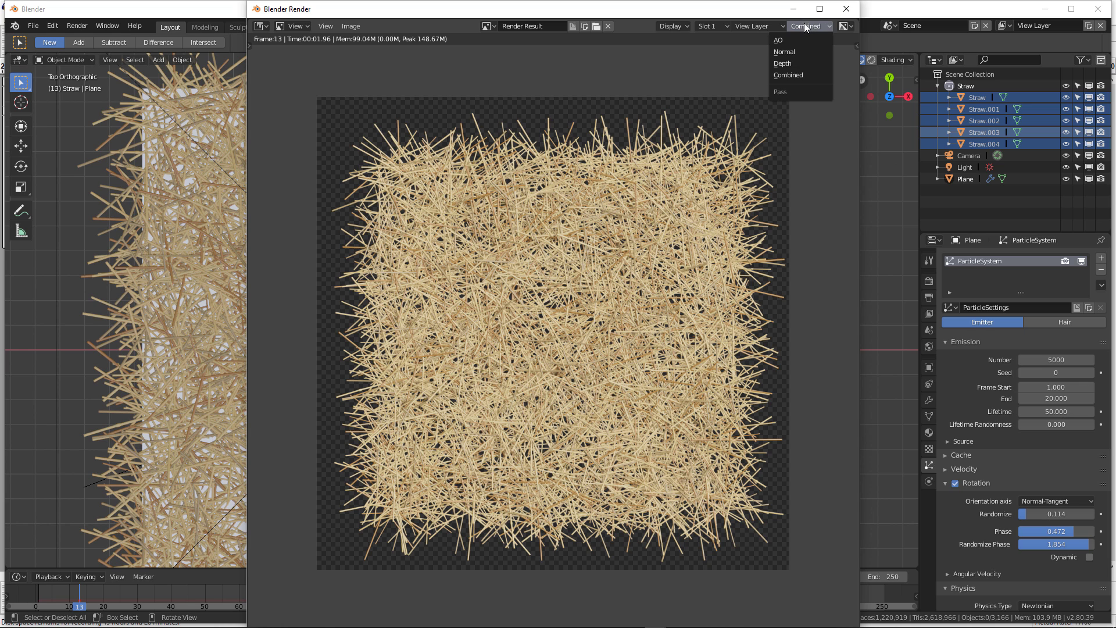
{"action": "left_click", "coordinate": [788, 52]}
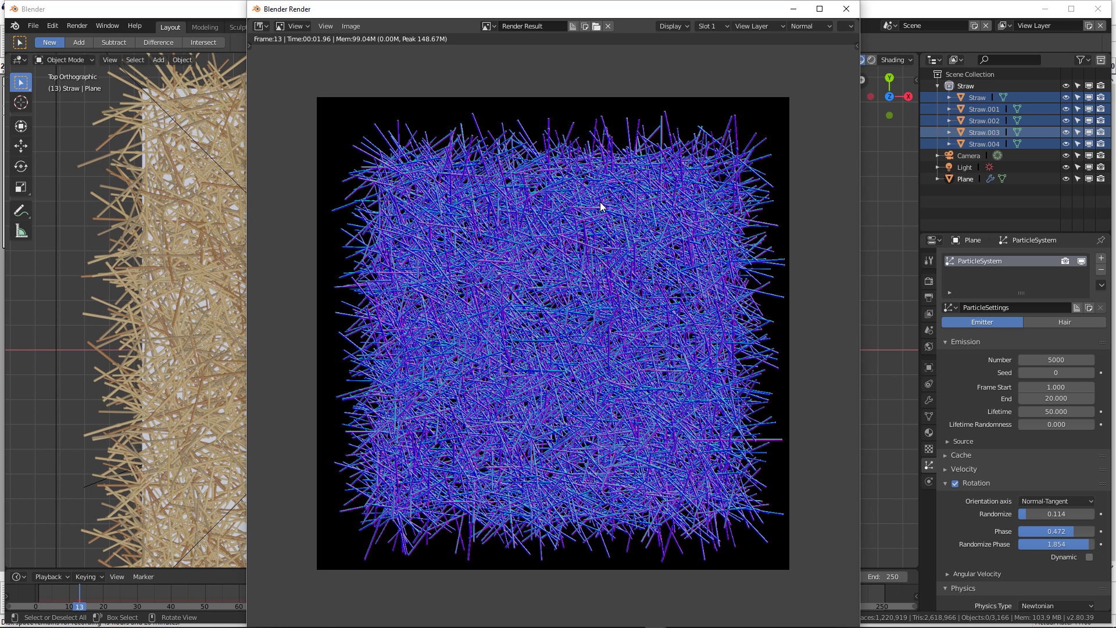
{"action": "left_click", "coordinate": [351, 27]}
{"action": "left_click", "coordinate": [807, 26]}
{"action": "left_click", "coordinate": [791, 40]}
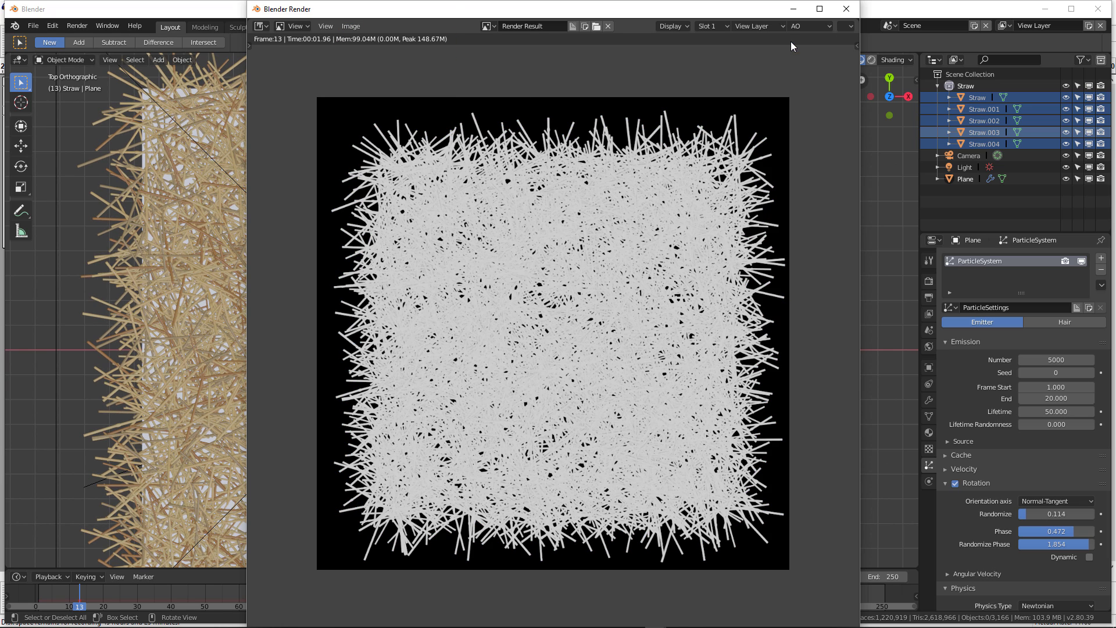
{"action": "scroll", "coordinate": [481, 230], "scroll_direction": "up", "scroll_amount": 1}
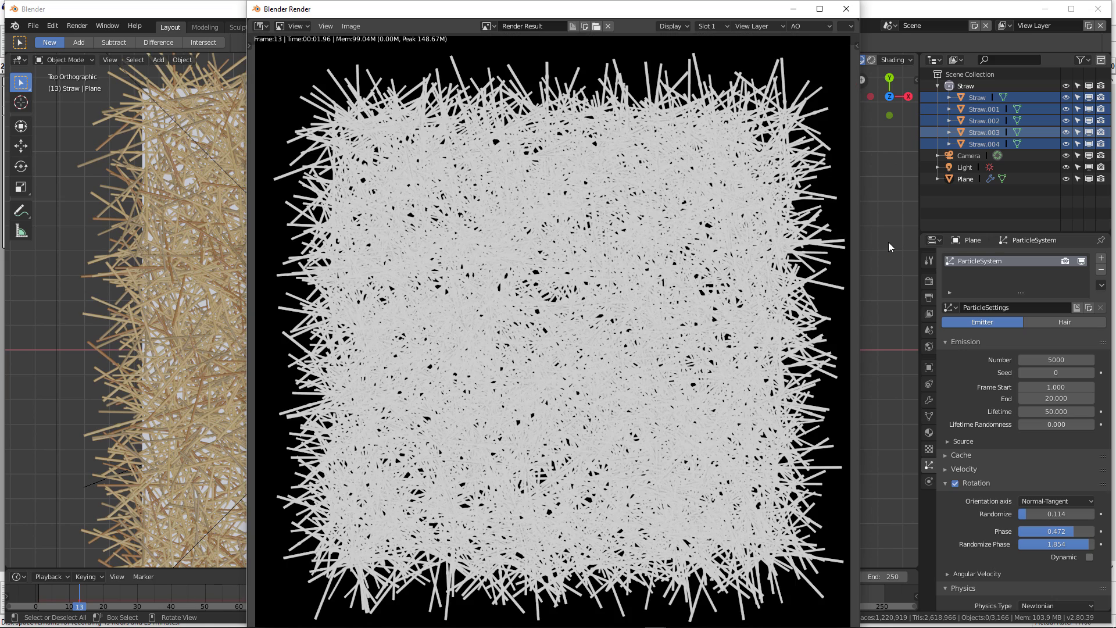
{"action": "key", "text": "Escape"}
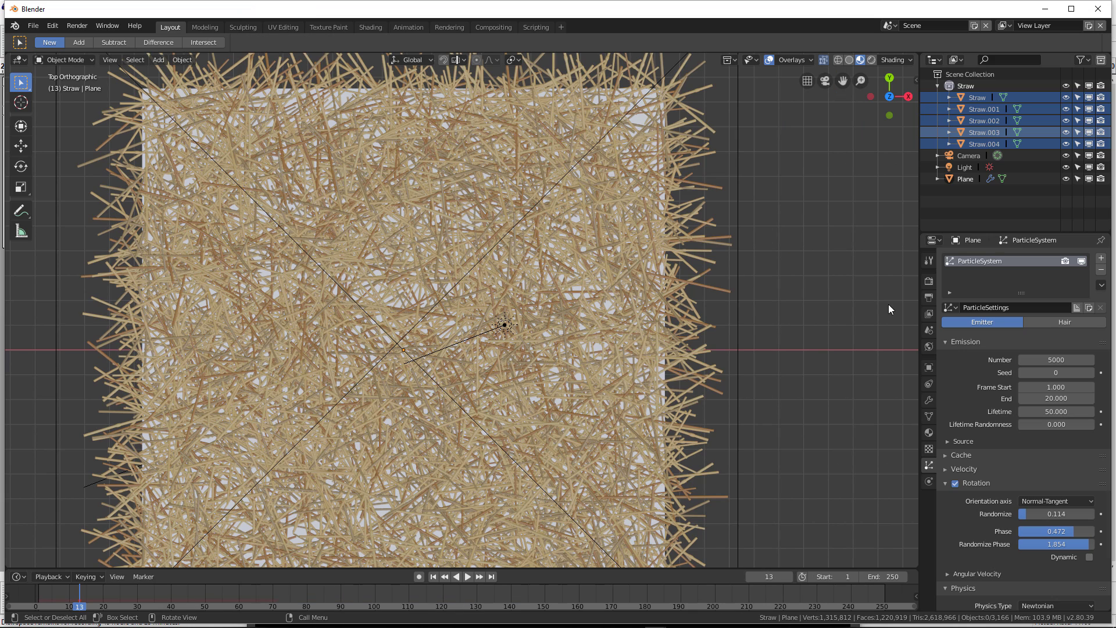
Step: Set the Ambient Occlusion distance in the Eevee render settings to 2.07 m
{"action": "left_click", "coordinate": [930, 280]}
{"action": "left_click", "coordinate": [946, 336]}
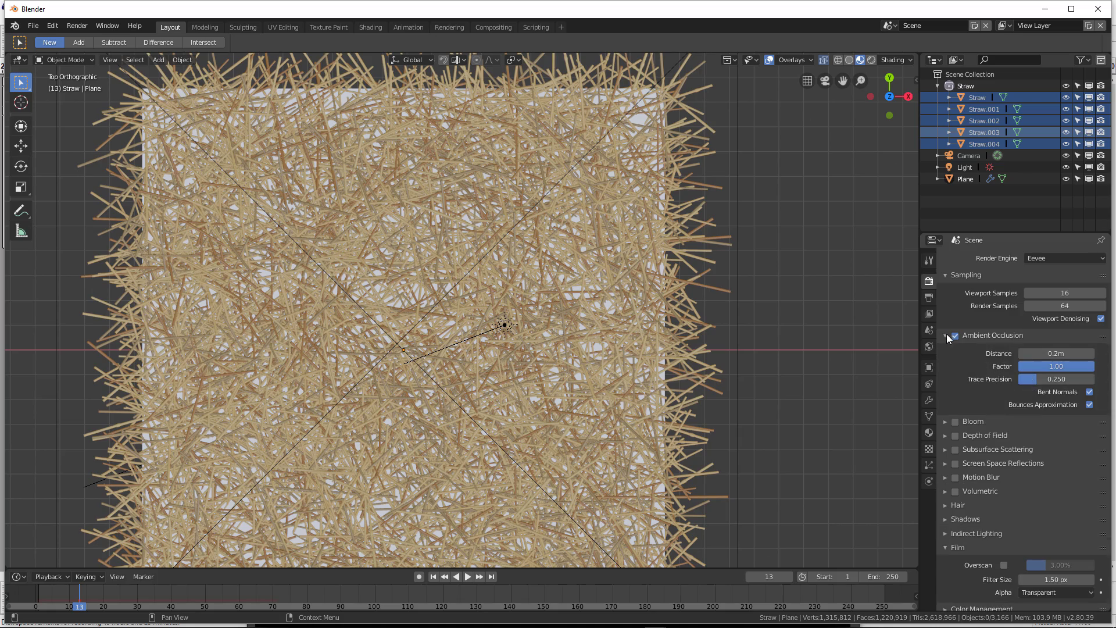
{"action": "left_click_drag", "start_coordinate": [1062, 352], "coordinate": [39, 351]}
Step: Render frame 13 again with the new occlusion distance and examine the whole AO pass
{"action": "scroll", "coordinate": [486, 348], "scroll_direction": "down", "scroll_amount": 1}
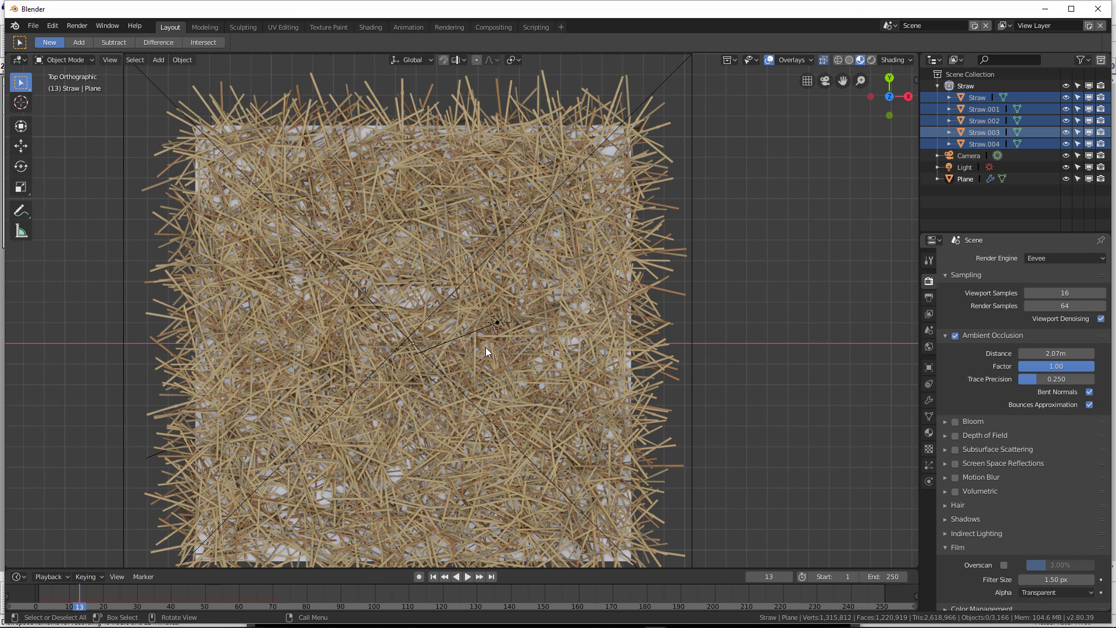
{"action": "key", "text": "F12"}
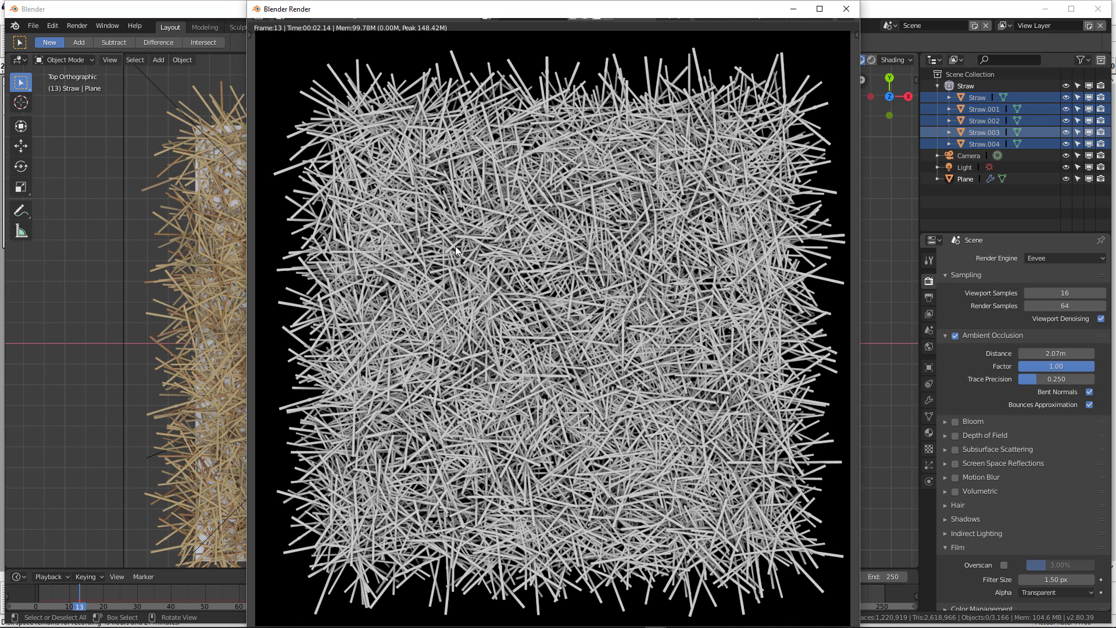
{"action": "scroll", "coordinate": [455, 246], "scroll_direction": "down", "scroll_amount": 1}
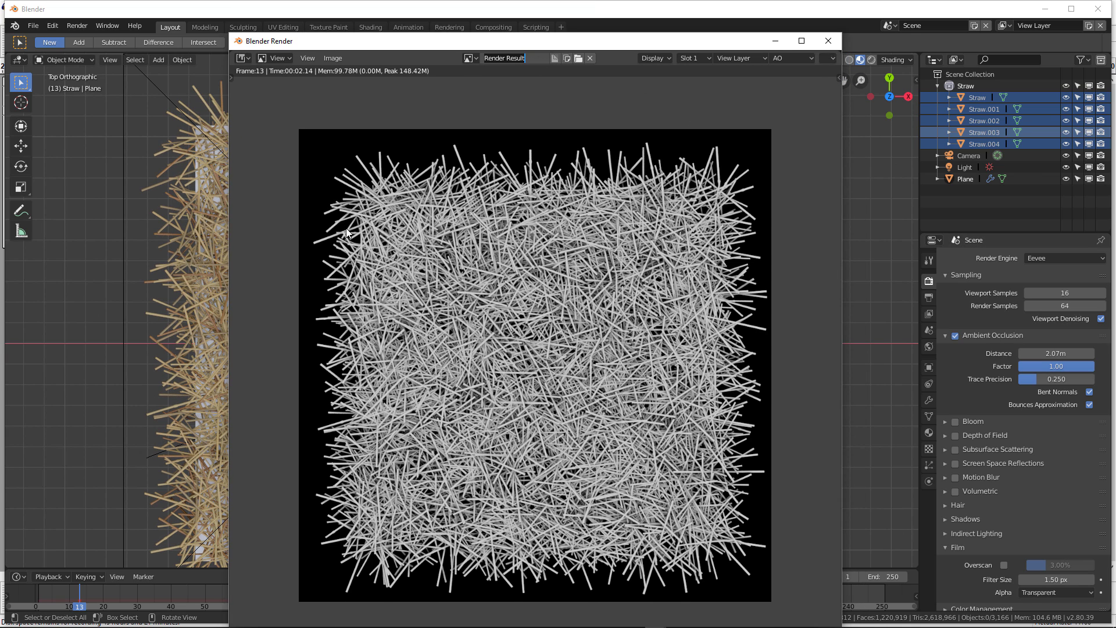
Step: Show the Combined pass of the frame 13 render and examine the straw coverage
{"action": "left_click", "coordinate": [779, 64]}
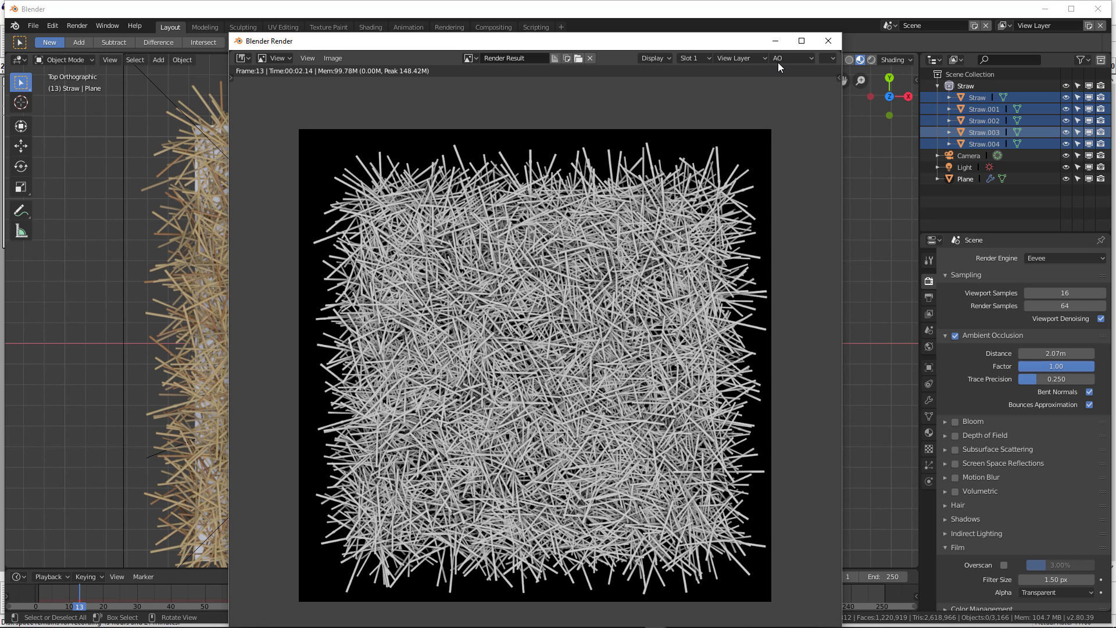
{"action": "left_click", "coordinate": [777, 61]}
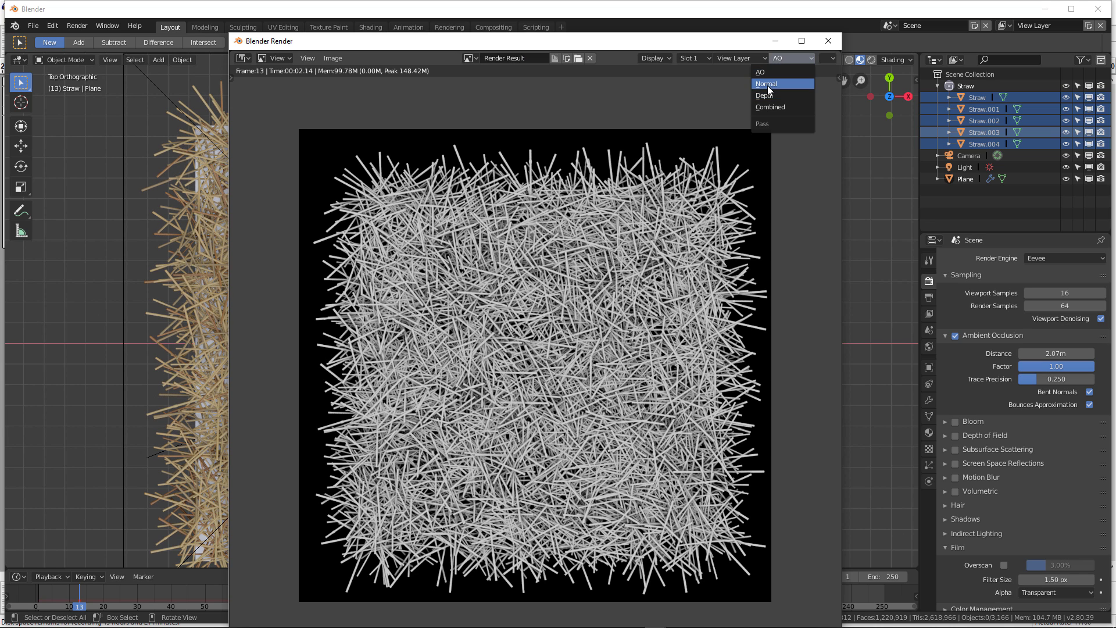
{"action": "left_click", "coordinate": [769, 107]}
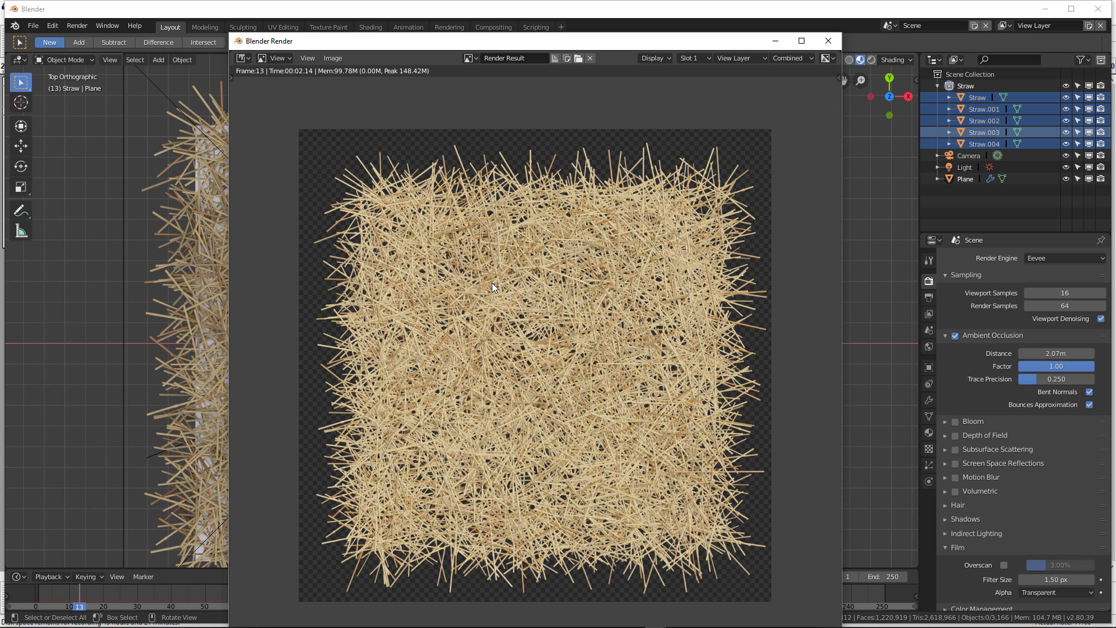
{"action": "scroll", "coordinate": [386, 259], "scroll_direction": "up", "scroll_amount": 3}
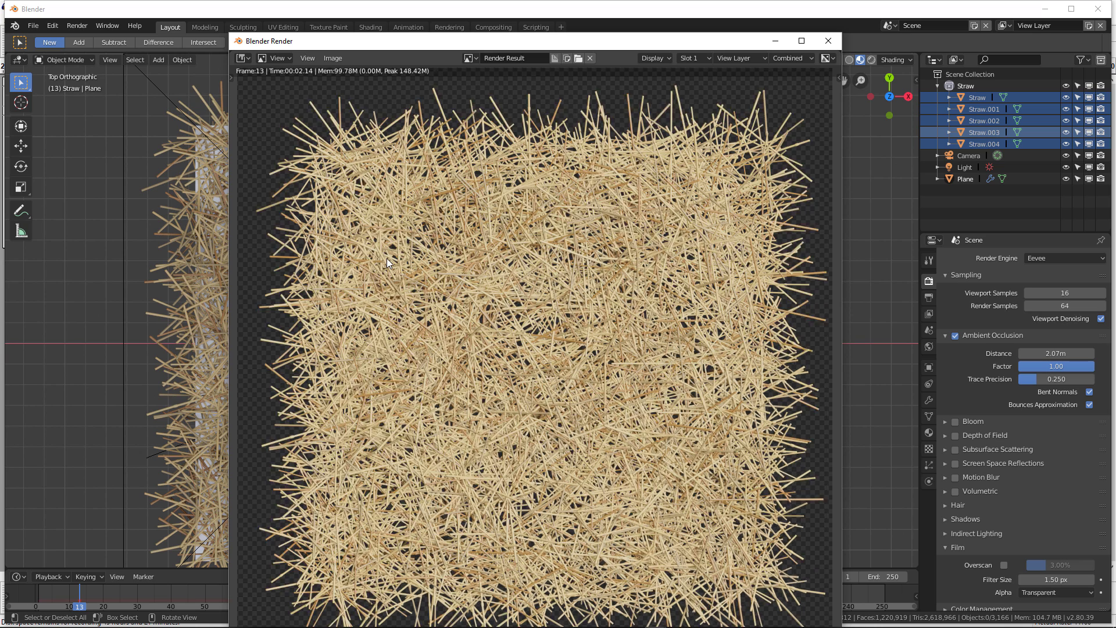
{"action": "scroll", "coordinate": [389, 259], "scroll_direction": "down", "scroll_amount": 1}
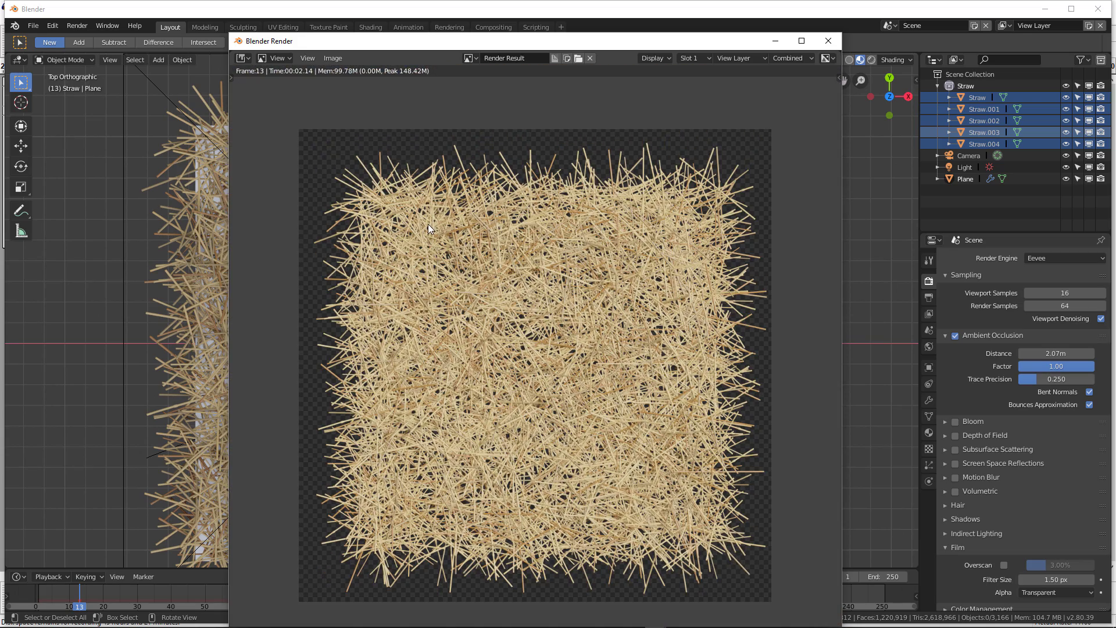
{"action": "left_click", "coordinate": [333, 58]}
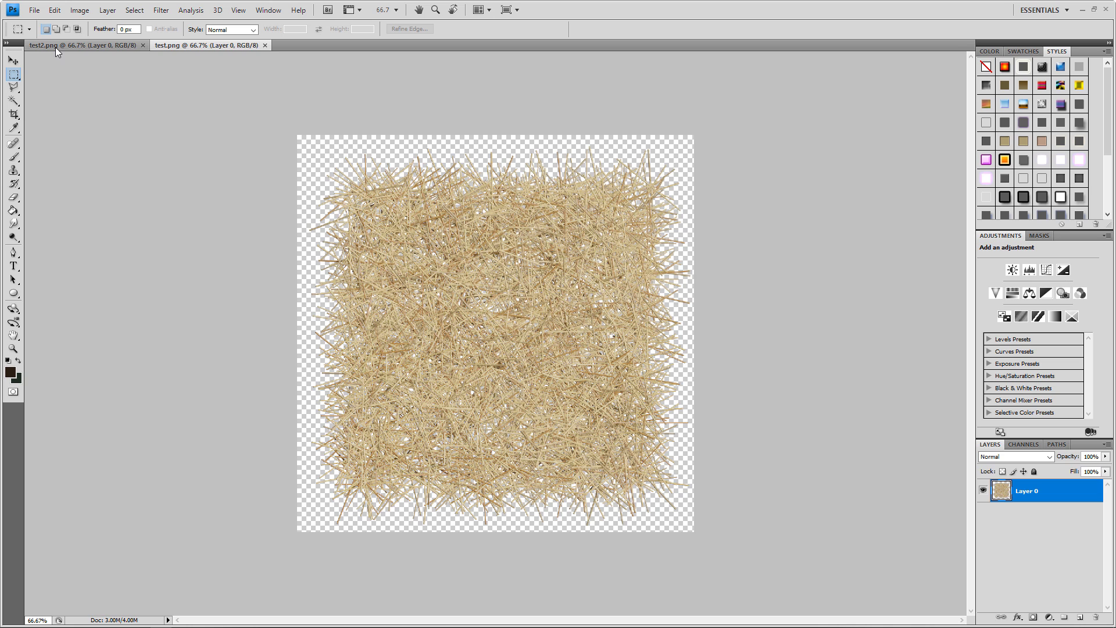
Step: In Photoshop, copy the entire ambient occlusion image from test2.png and paste it as a new layer over the straw in test.png
{"action": "left_click", "coordinate": [55, 47]}
{"action": "left_click", "coordinate": [165, 45]}
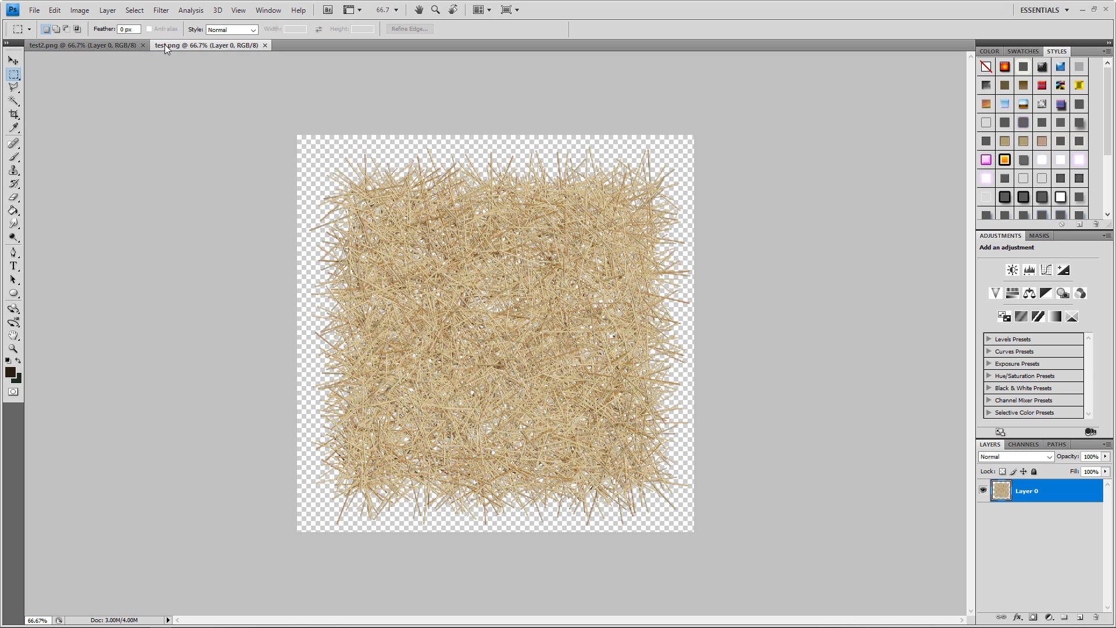
{"action": "left_click", "coordinate": [80, 45]}
{"action": "key", "text": "ctrl+a"}
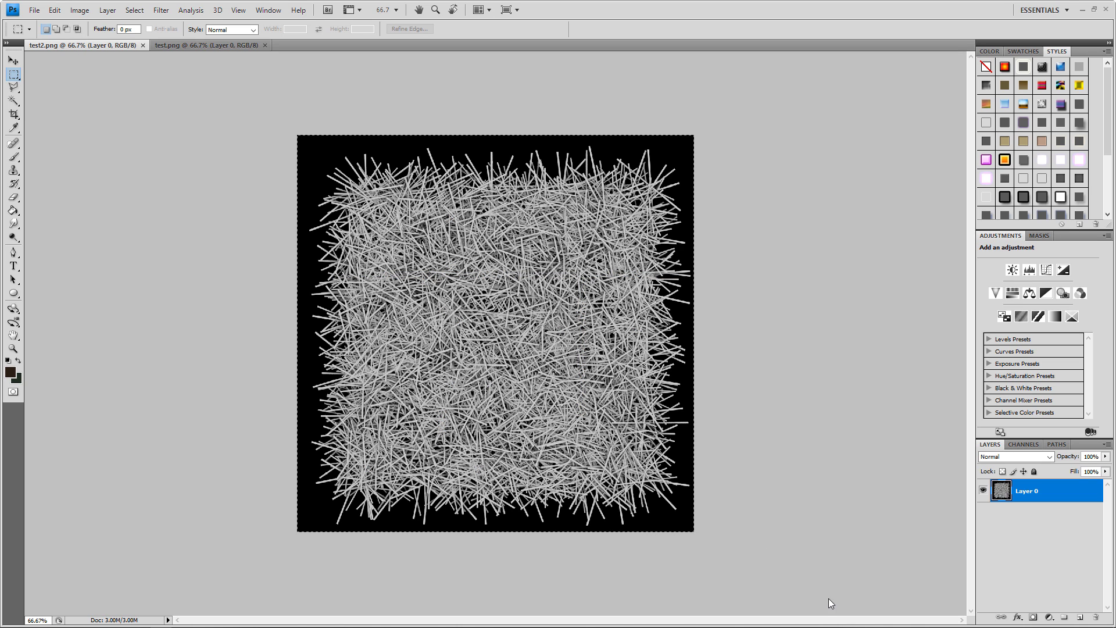
{"action": "left_click", "coordinate": [173, 46]}
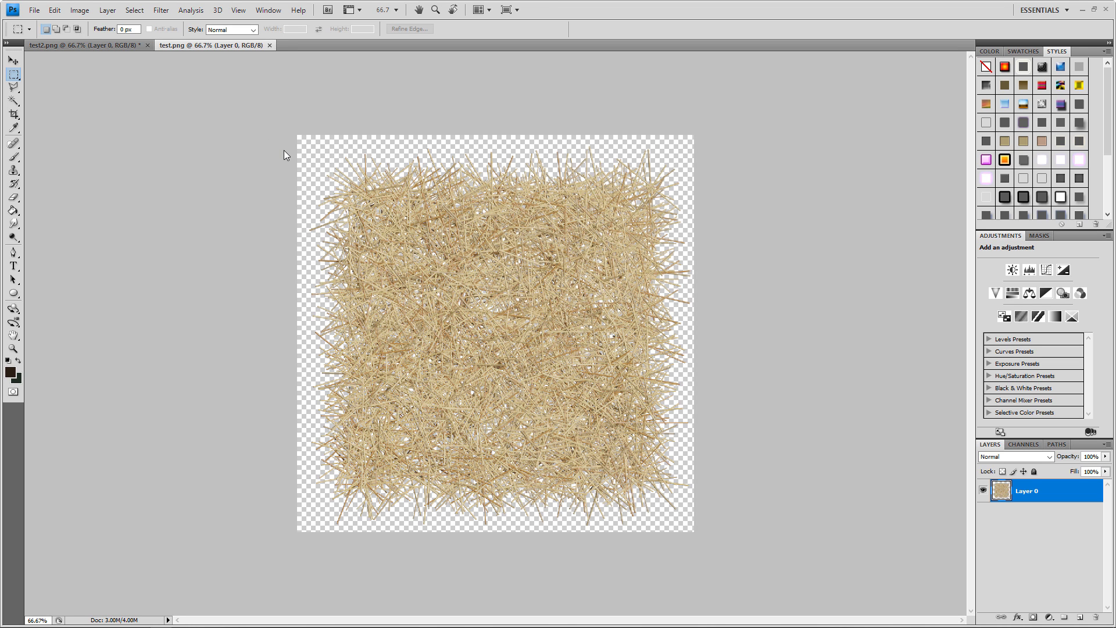
{"action": "key", "text": "ctrl+v"}
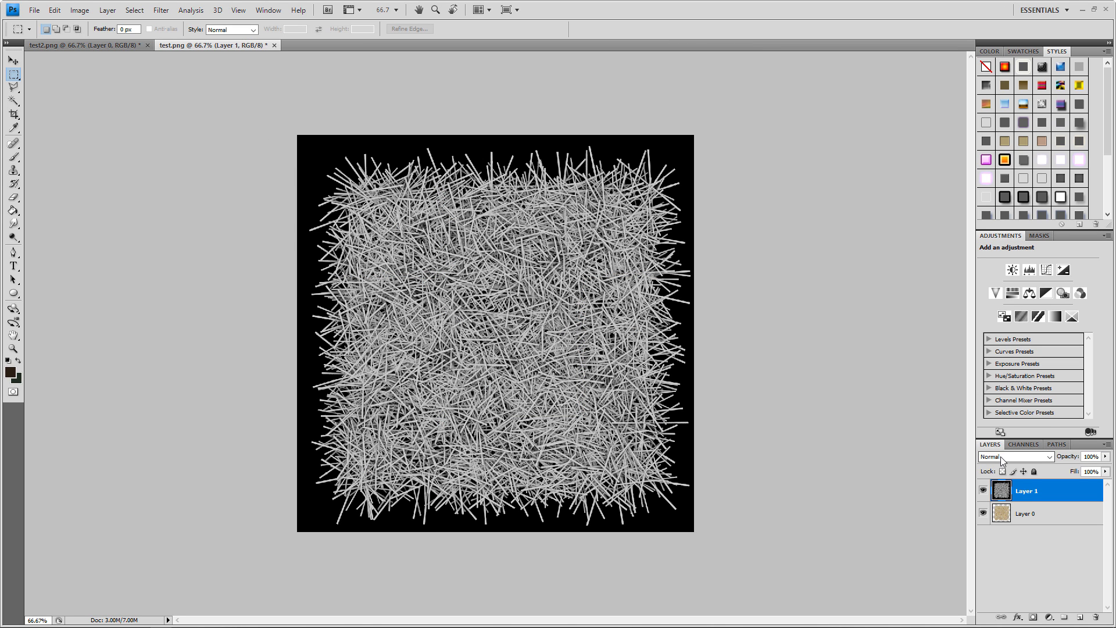
Step: Try the Multiply blend mode on the pasted occlusion layer, settling on Overlay
{"action": "left_click", "coordinate": [1003, 456]}
{"action": "left_click", "coordinate": [999, 214]}
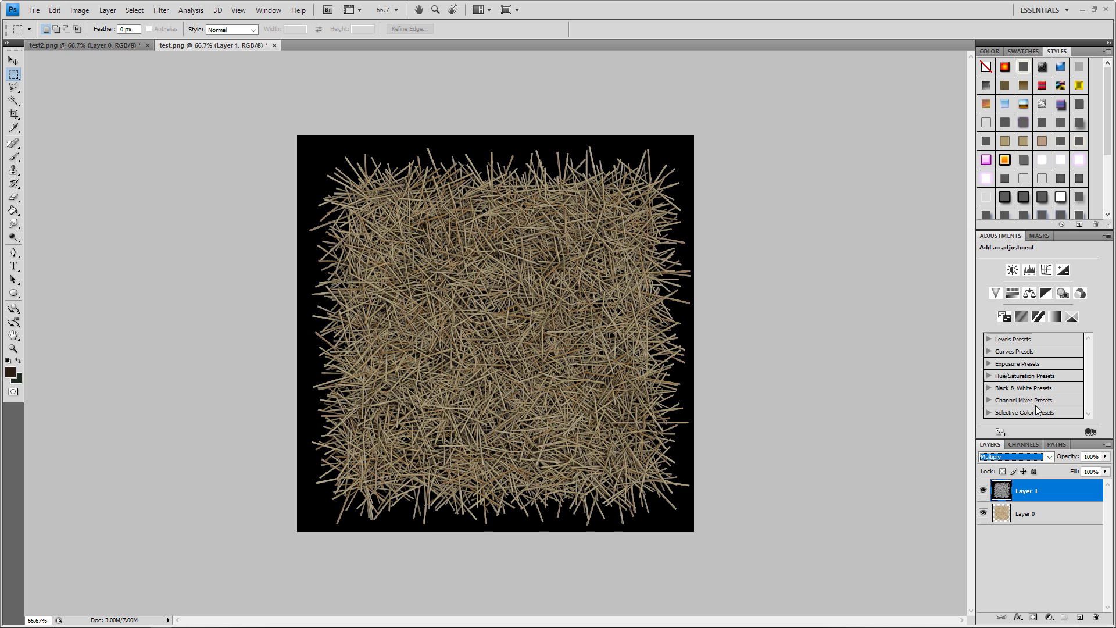
{"action": "left_click", "coordinate": [1025, 456]}
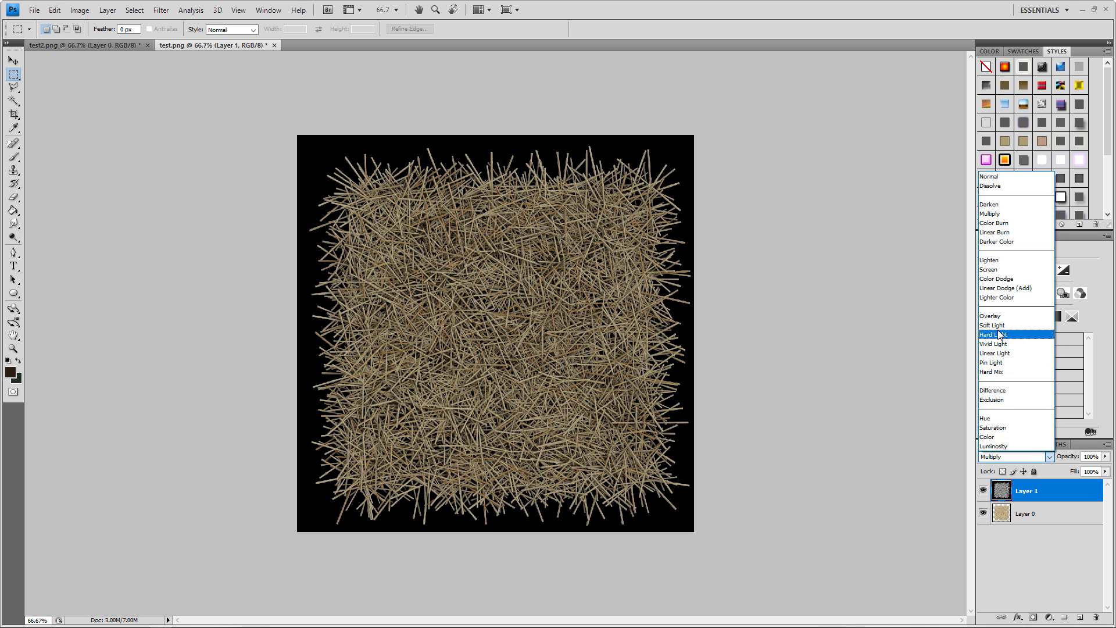
{"action": "left_click", "coordinate": [998, 319]}
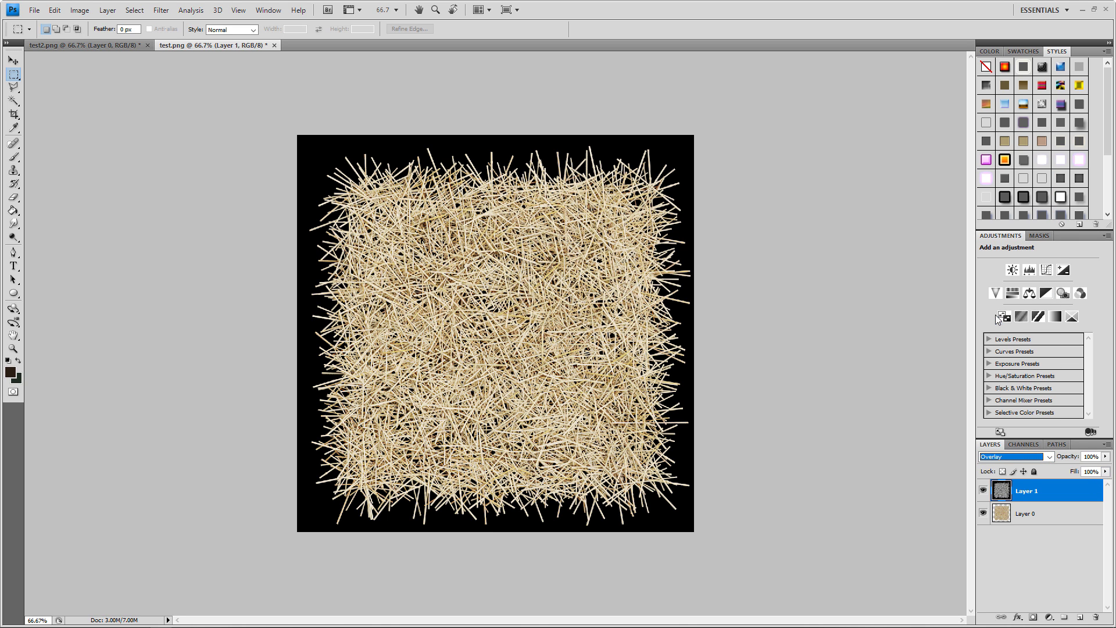
Step: Reduce the fill of the occlusion layer to 65% and check the blended straw at higher magnification
{"action": "left_click", "coordinate": [1105, 472]}
{"action": "mouse_move", "coordinate": [1090, 483]}
{"action": "left_mouse_down"}
{"action": "mouse_move", "coordinate": [1045, 483]}
{"action": "mouse_move", "coordinate": [1076, 483]}
{"action": "left_mouse_up"}
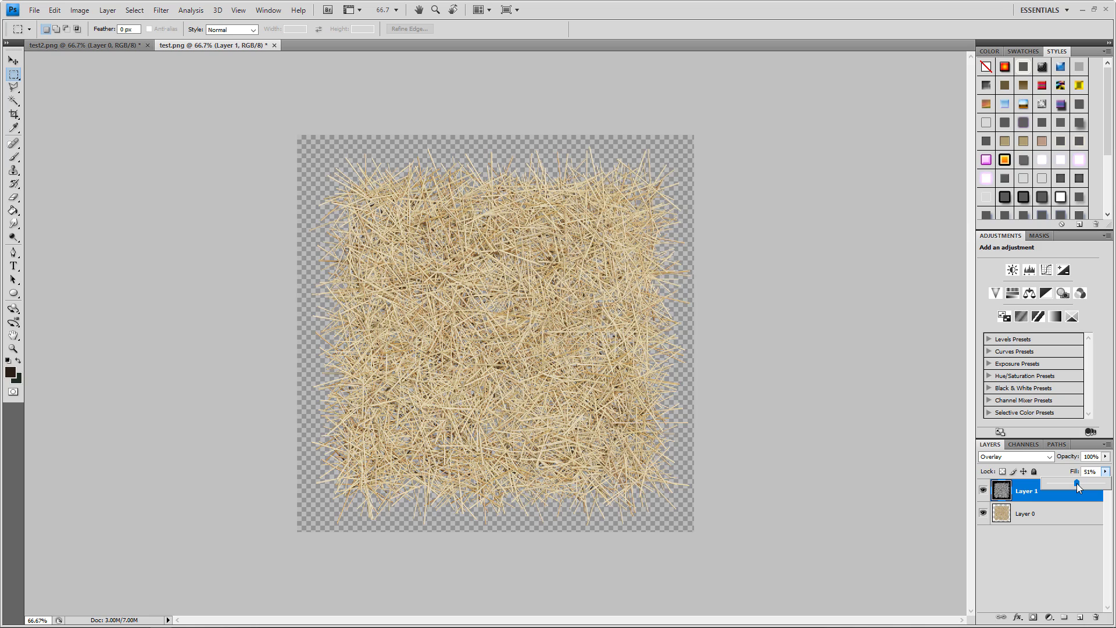
{"action": "left_click", "coordinate": [857, 410]}
{"action": "key", "text": "ctrl+plus"}
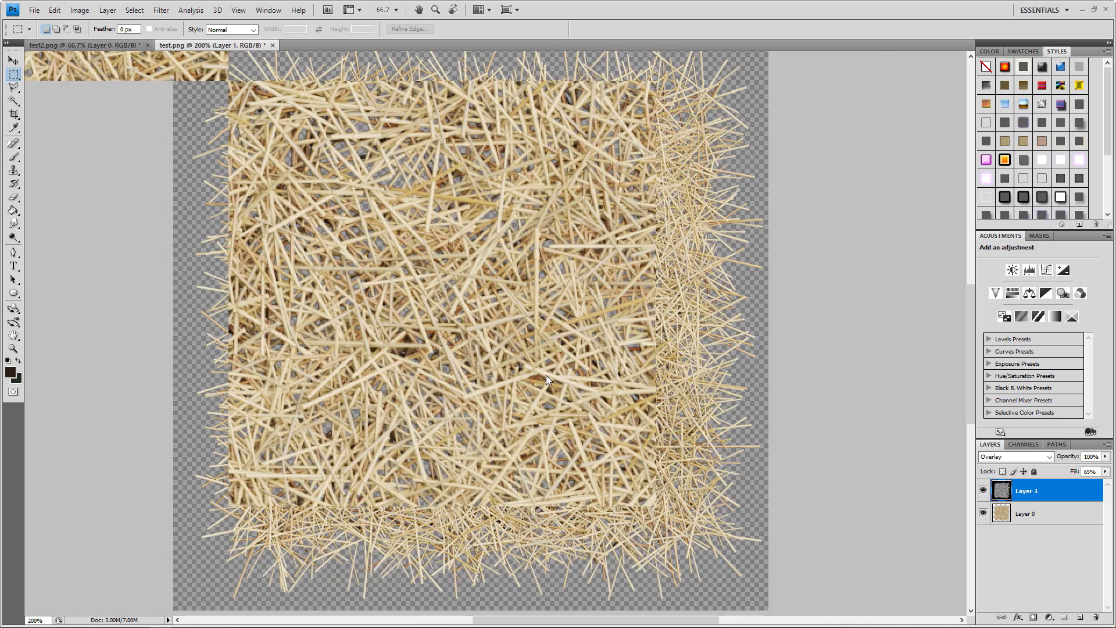
{"action": "key", "text": "ctrl+plus"}
{"action": "key", "text": "ctrl+minus"}
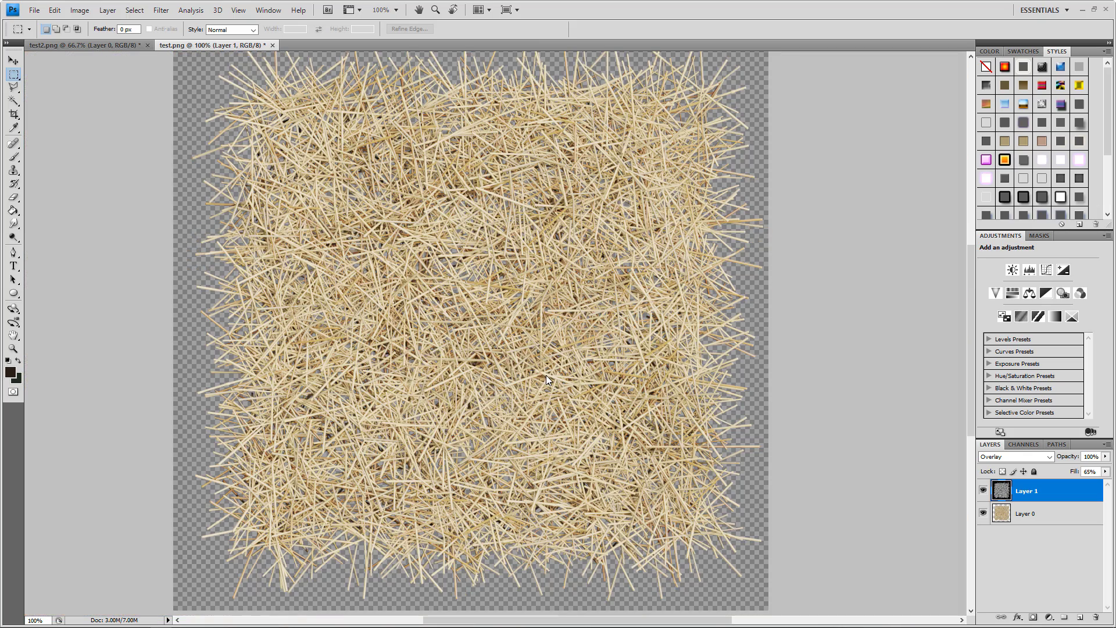
Step: Load the opaque straw pixels of Layer 0 as a selection while keeping Layer 1 active
{"action": "left_click", "coordinate": [1002, 513], "text": "ctrl"}
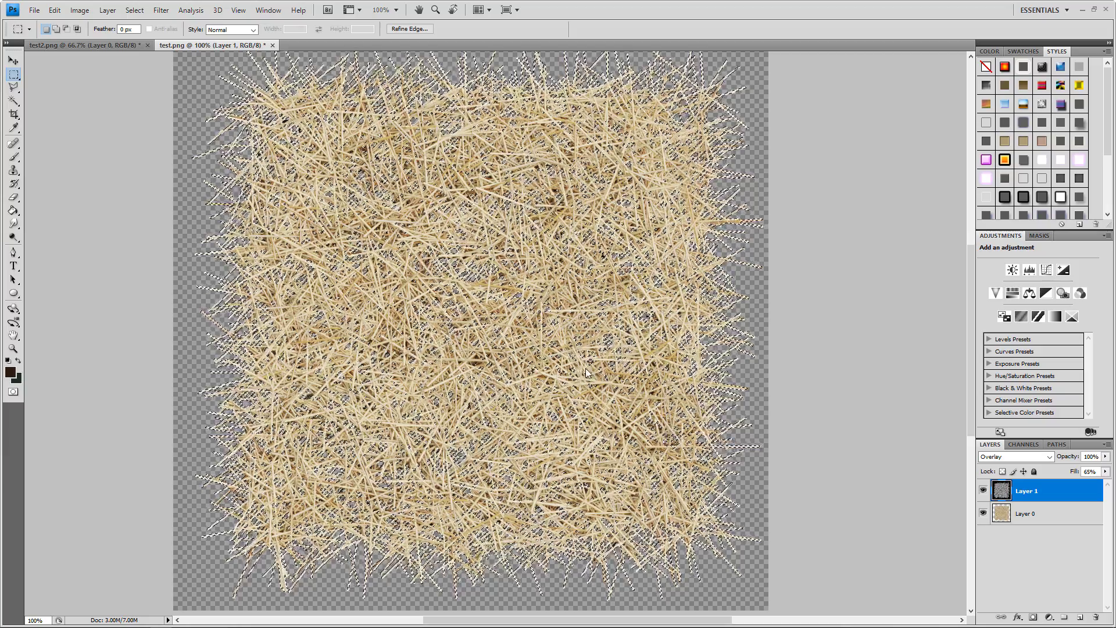
{"action": "key", "text": "Delete"}
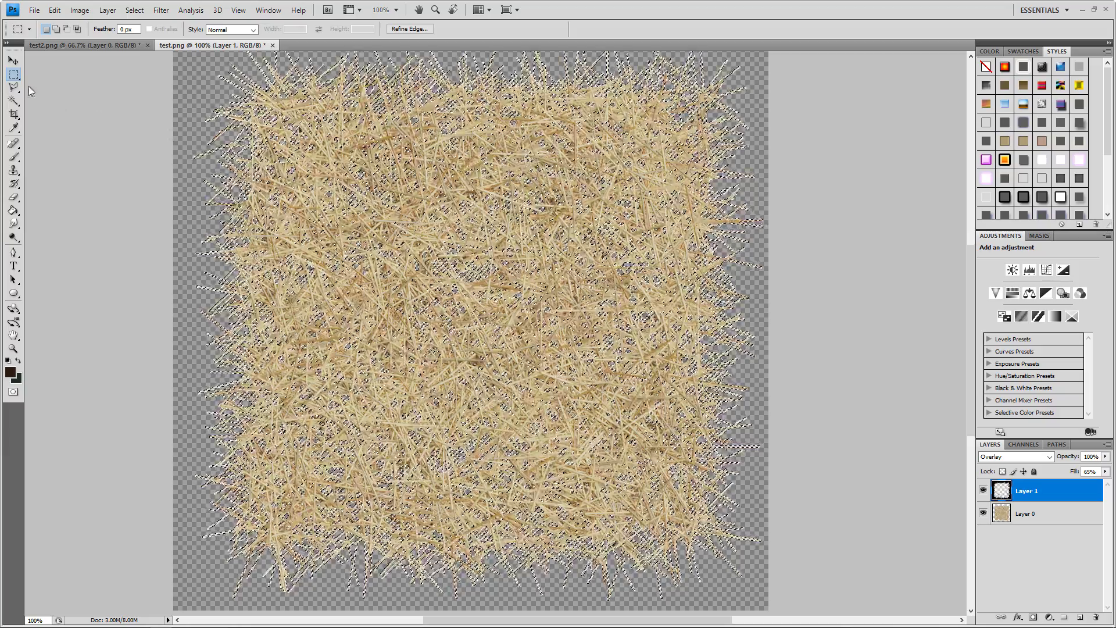
{"action": "key", "text": "ctrl+z"}
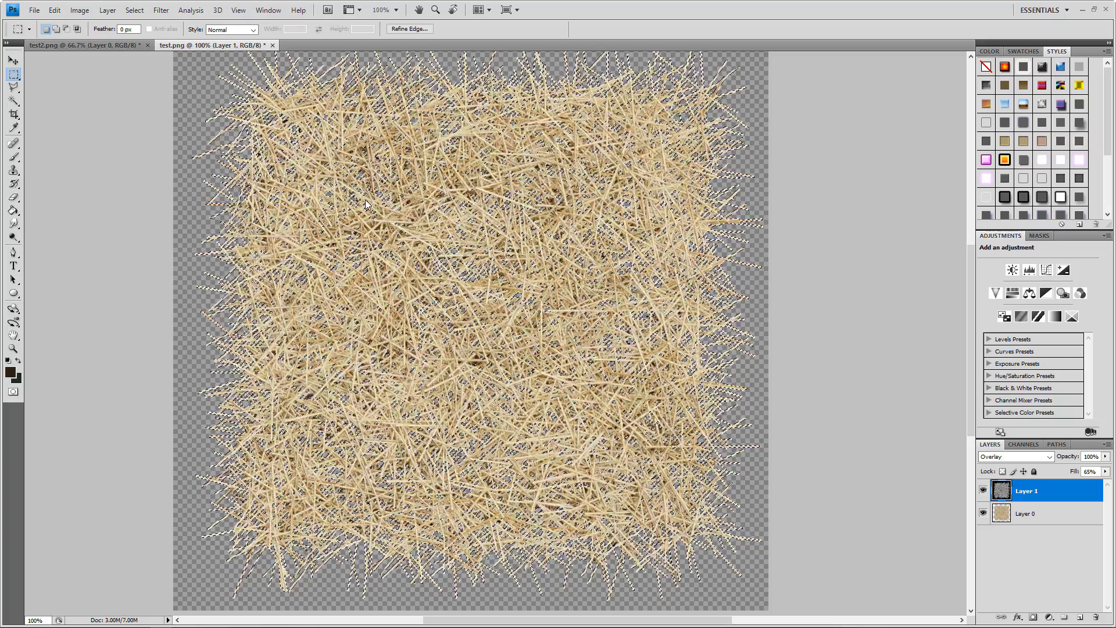
{"action": "key", "text": "ctrl+z"}
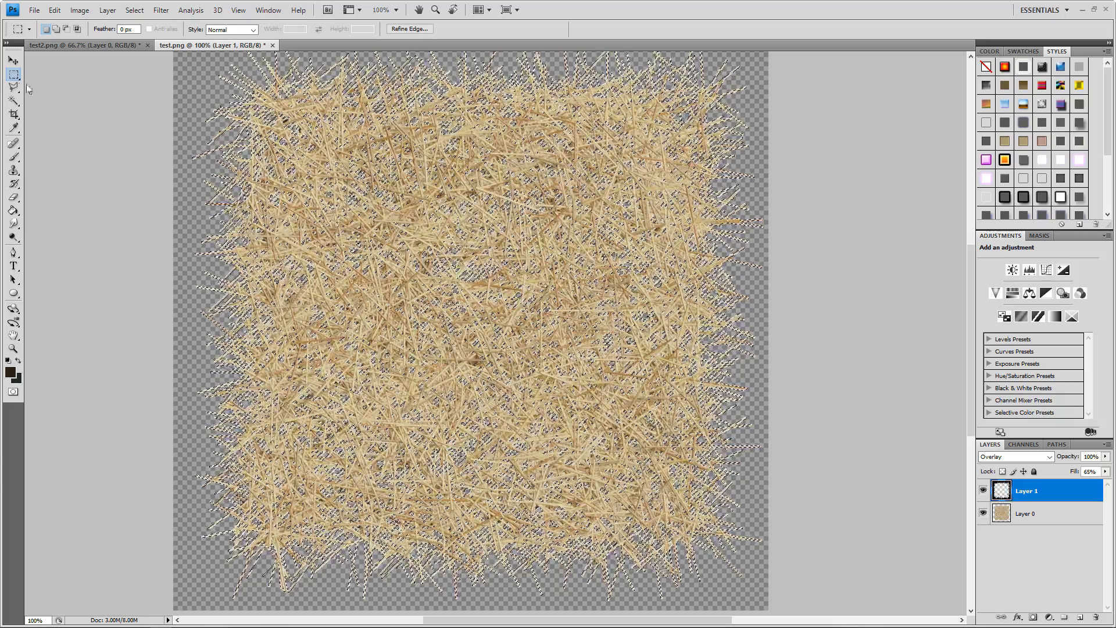
{"action": "key", "text": "ctrl+z"}
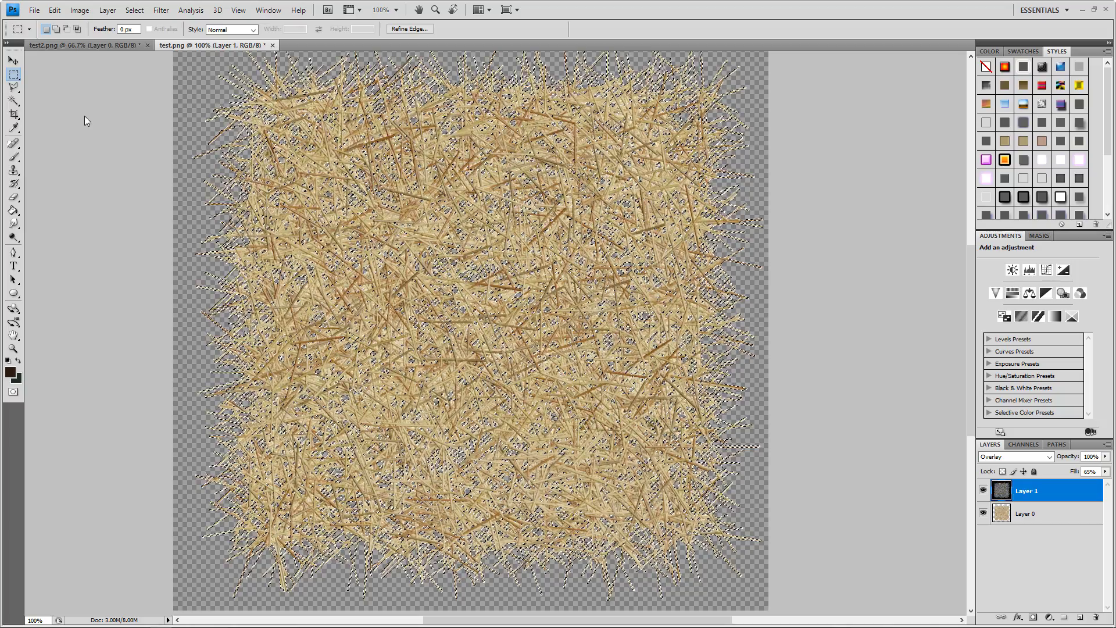
Step: Invert the straw selection, delete the black background from Layer 1 and deselect
{"action": "left_click", "coordinate": [79, 11]}
{"action": "mouse_move", "coordinate": [134, 10]}
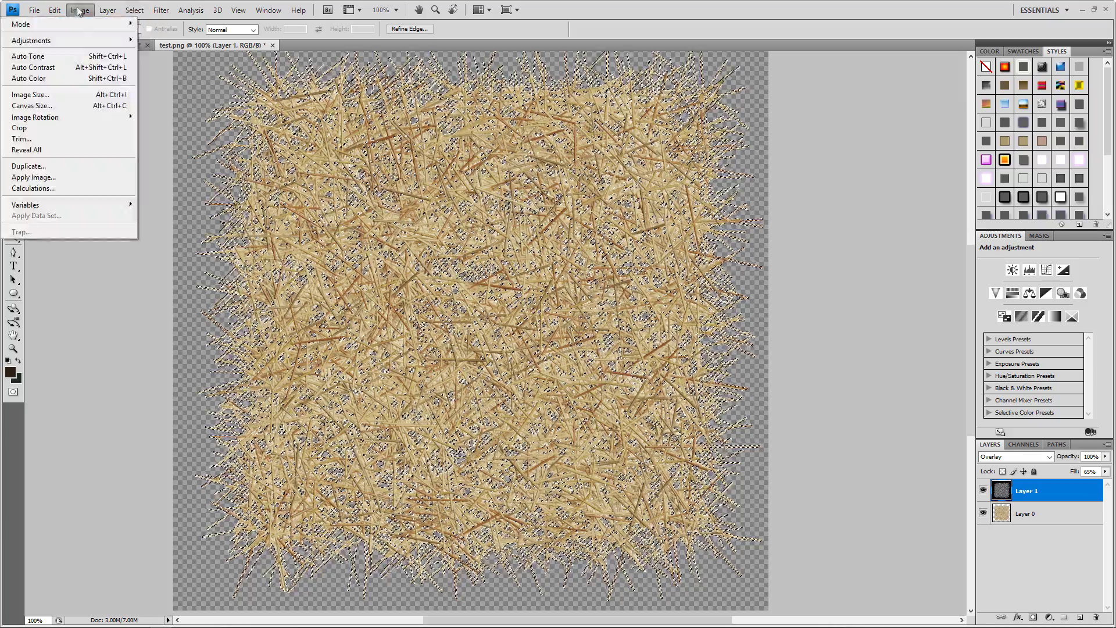
{"action": "mouse_move", "coordinate": [54, 10]}
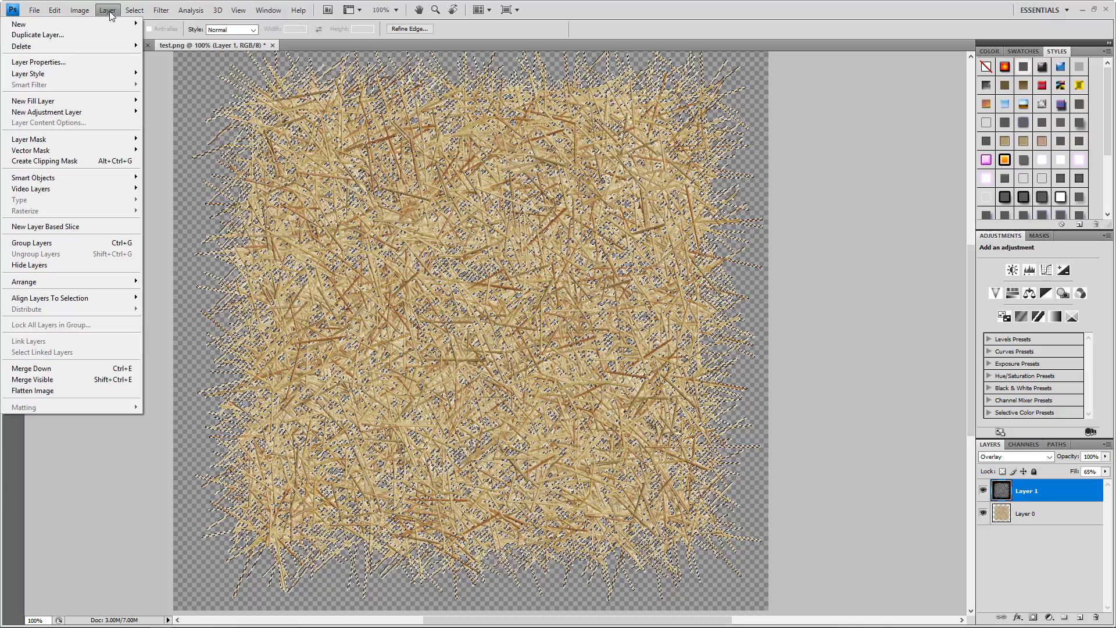
{"action": "mouse_move", "coordinate": [128, 14]}
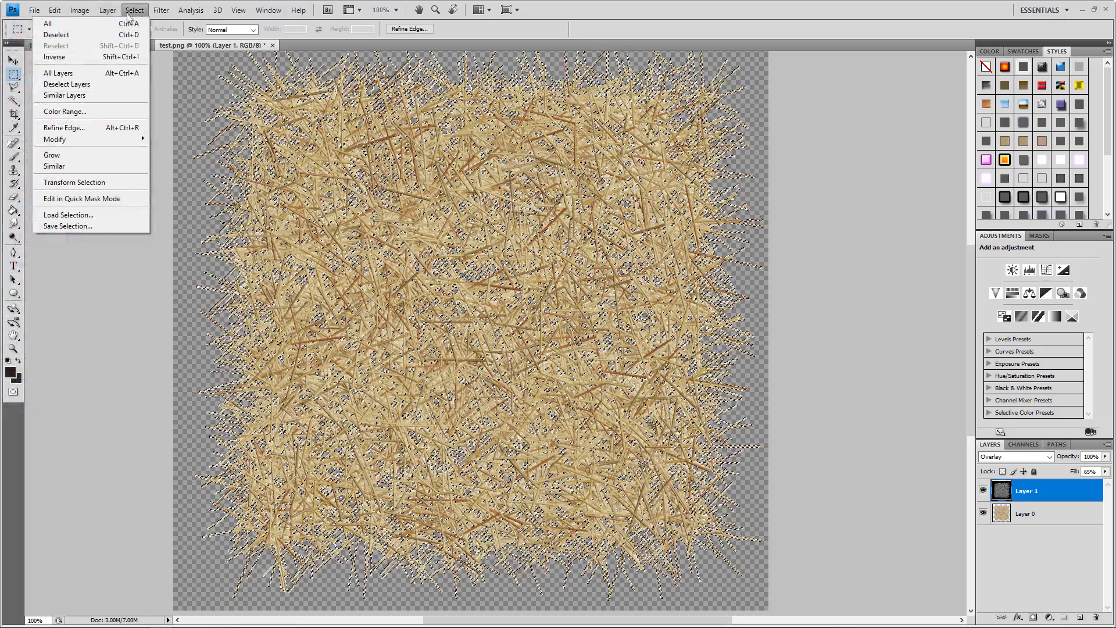
{"action": "left_click", "coordinate": [86, 56]}
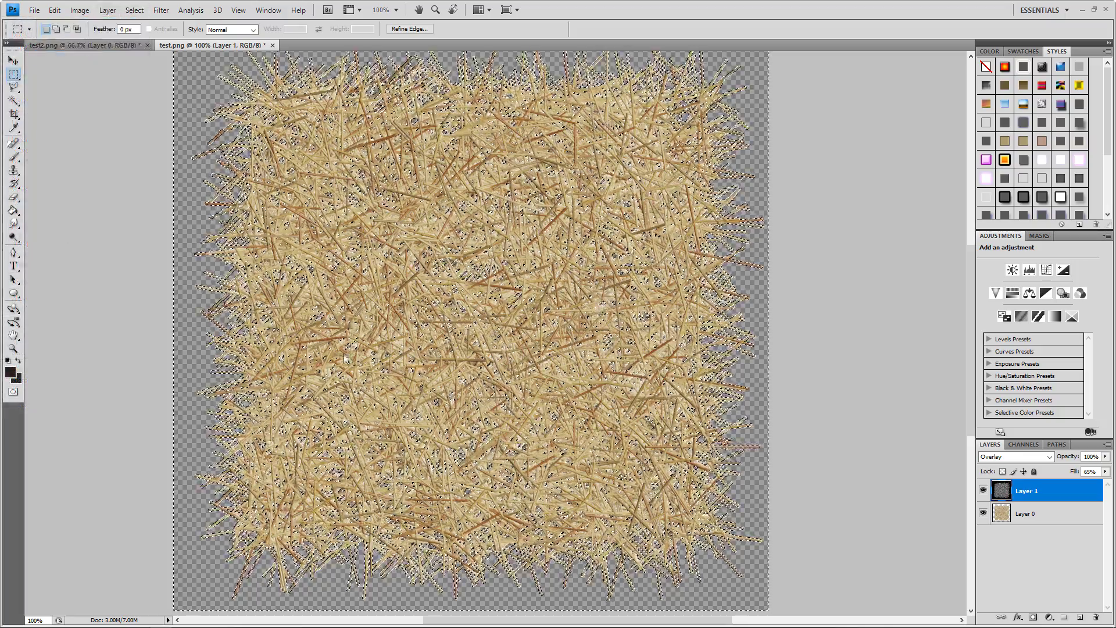
{"action": "key", "text": "Delete"}
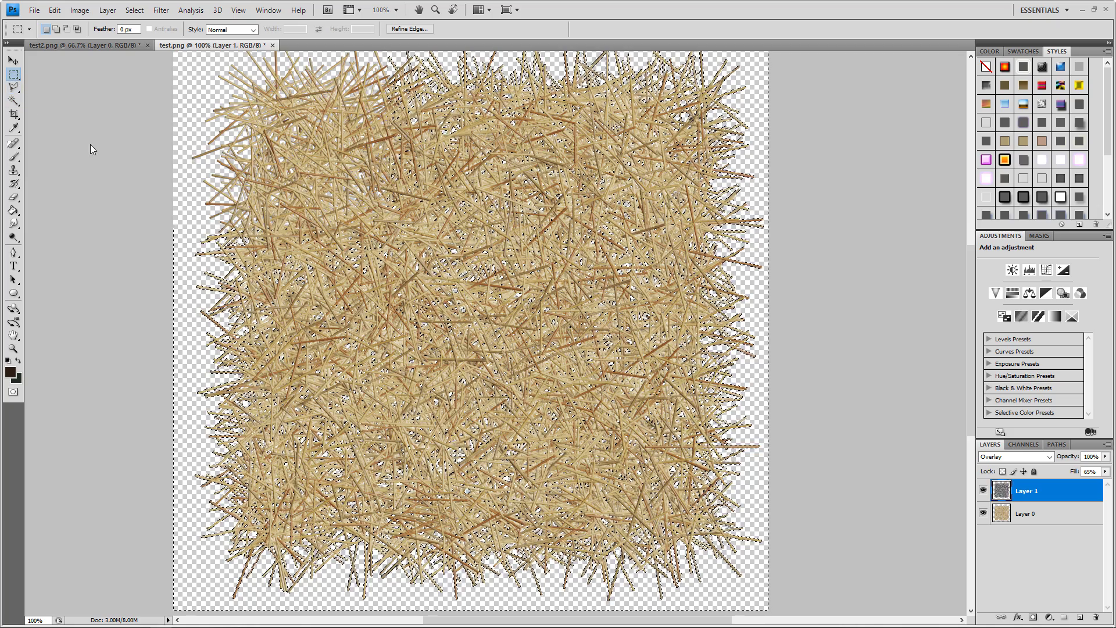
{"action": "key", "text": "ctrl+d"}
Step: Check the blended straw at several magnifications and lower the fill of Layer 1 to 26%
{"action": "key", "text": "ctrl+minus"}
{"action": "key", "text": "ctrl+minus"}
{"action": "key", "text": "ctrl+minus"}
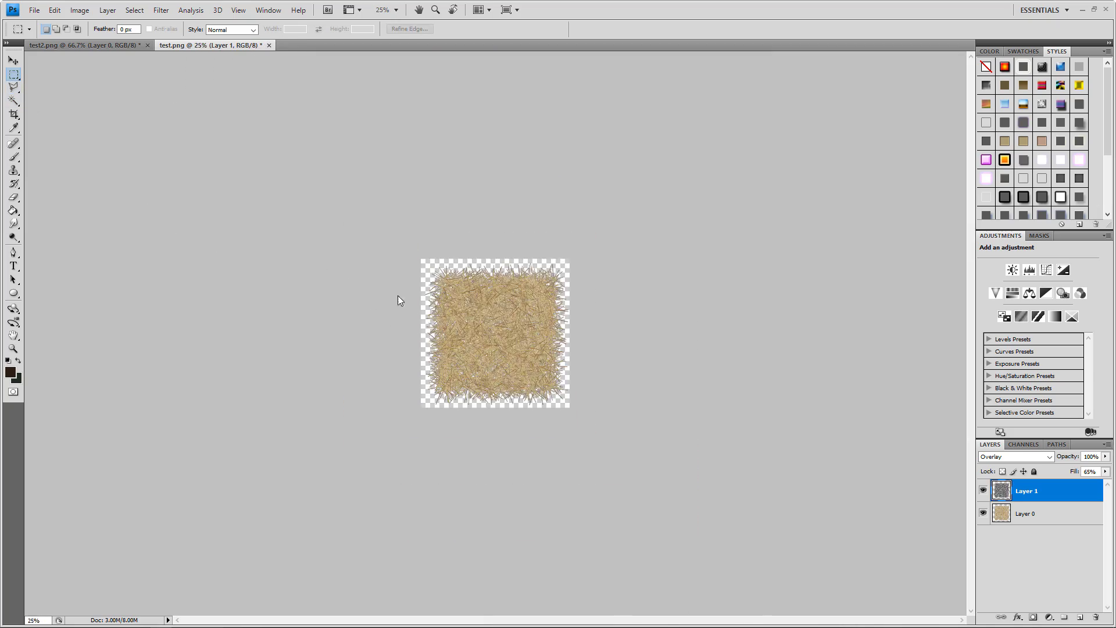
{"action": "key", "text": "ctrl+plus"}
{"action": "key", "text": "ctrl+plus"}
{"action": "key", "text": "ctrl+plus"}
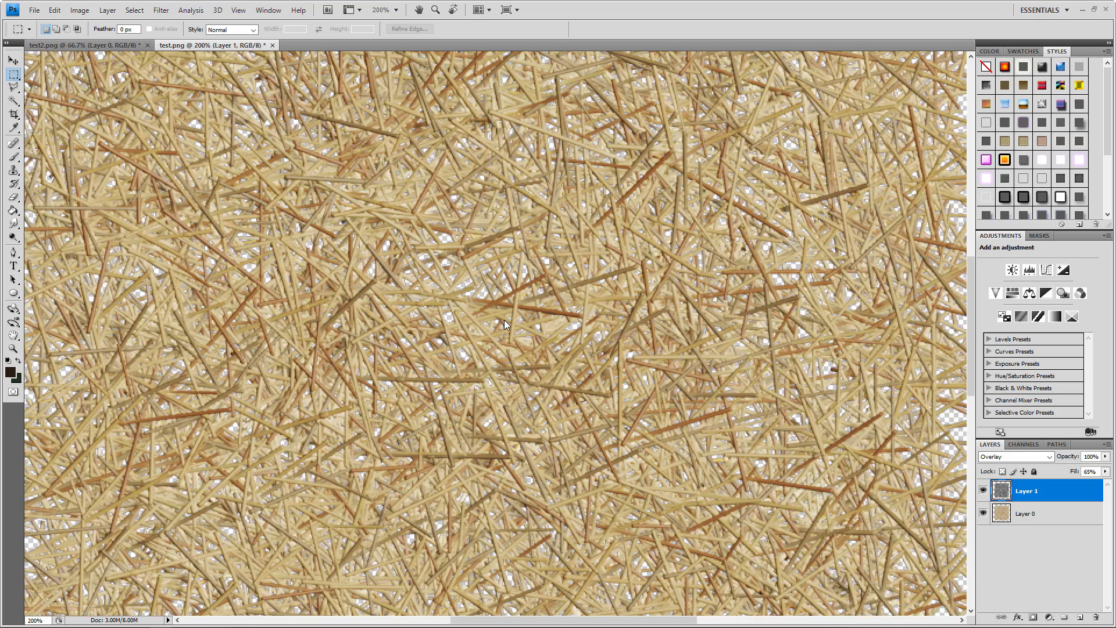
{"action": "key", "text": "ctrl+minus"}
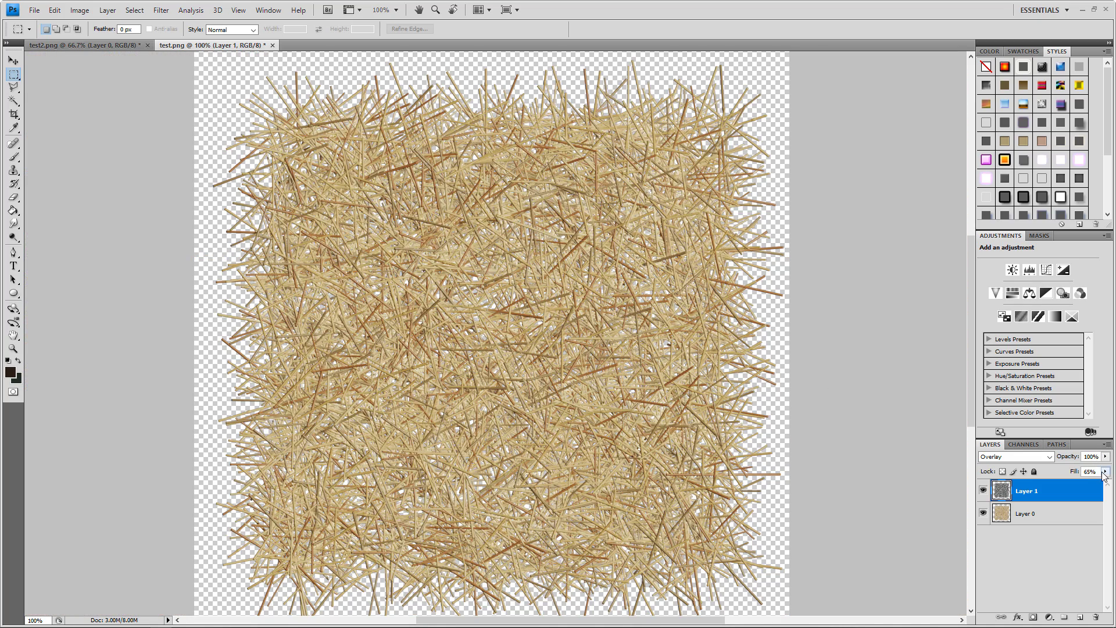
{"action": "left_click_drag", "start_coordinate": [1105, 472], "coordinate": [1060, 484]}
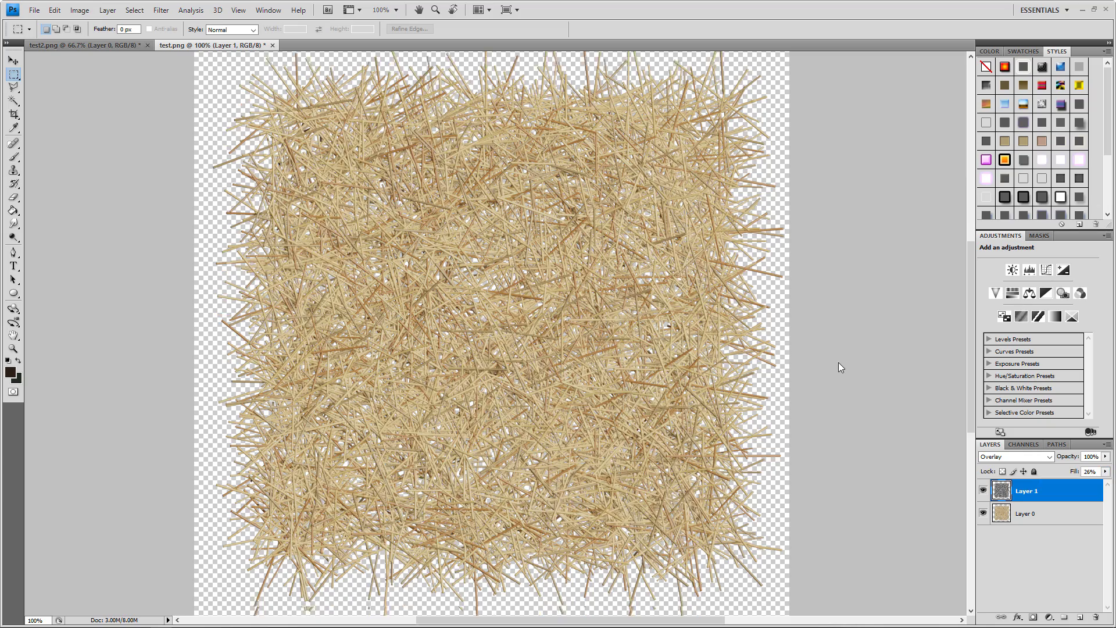